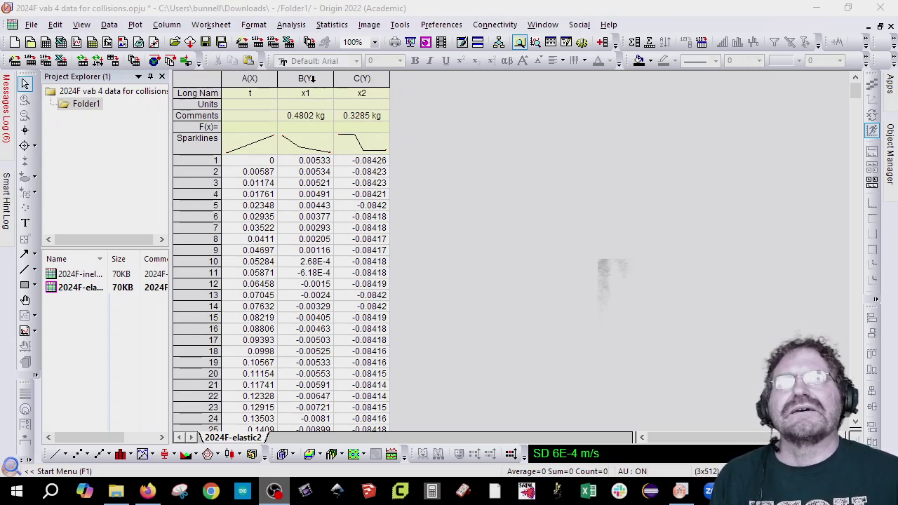
Differentiate the x1 column into a new column with Recalculate set to Auto.
left_click(309, 78)
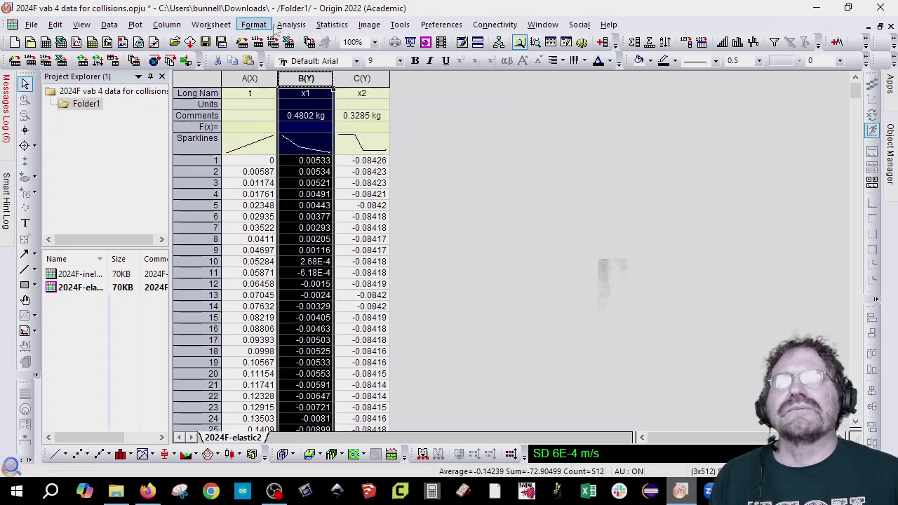
left_click(300, 27)
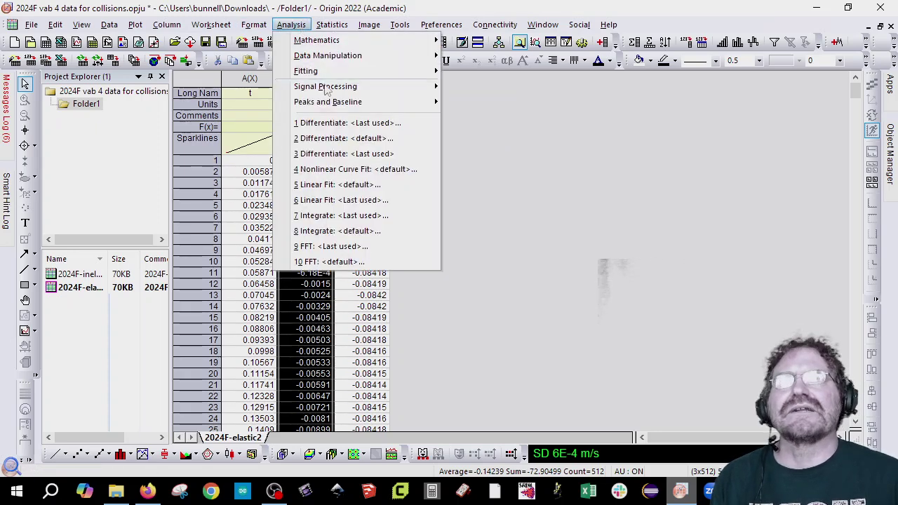
left_click(341, 138)
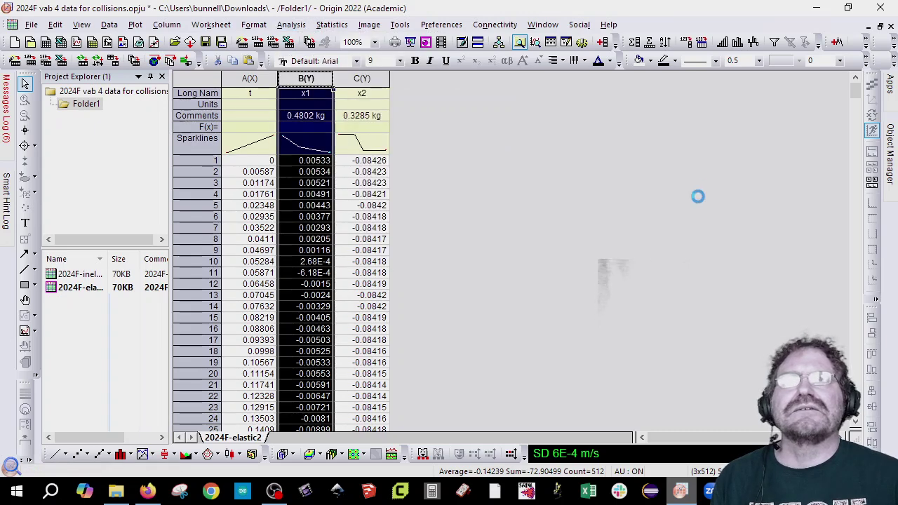
left_click(442, 182)
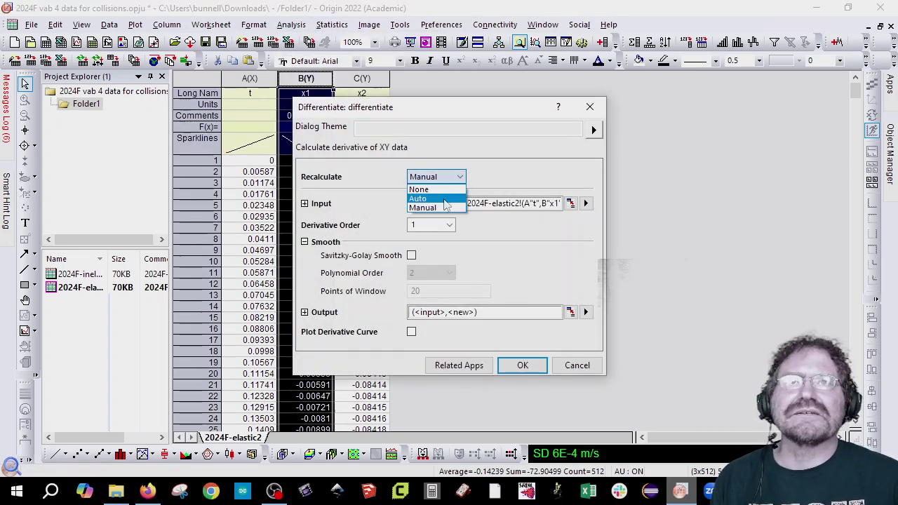
left_click(424, 199)
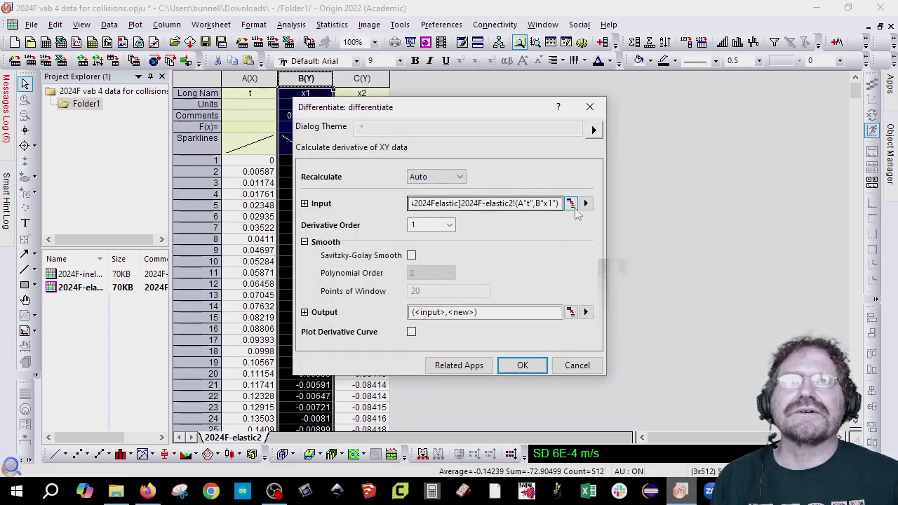
left_click(523, 364)
Give the new derivative column the long name vx1.
left_click(420, 93)
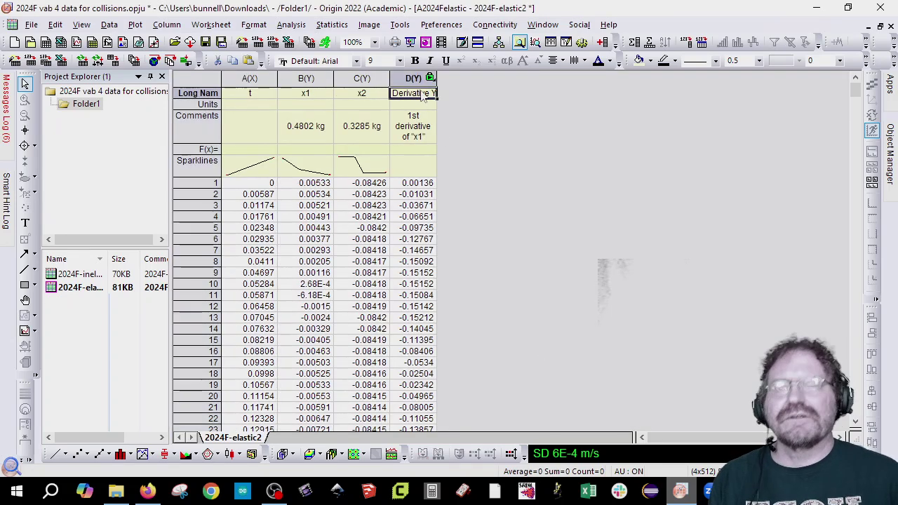
type("vx1")
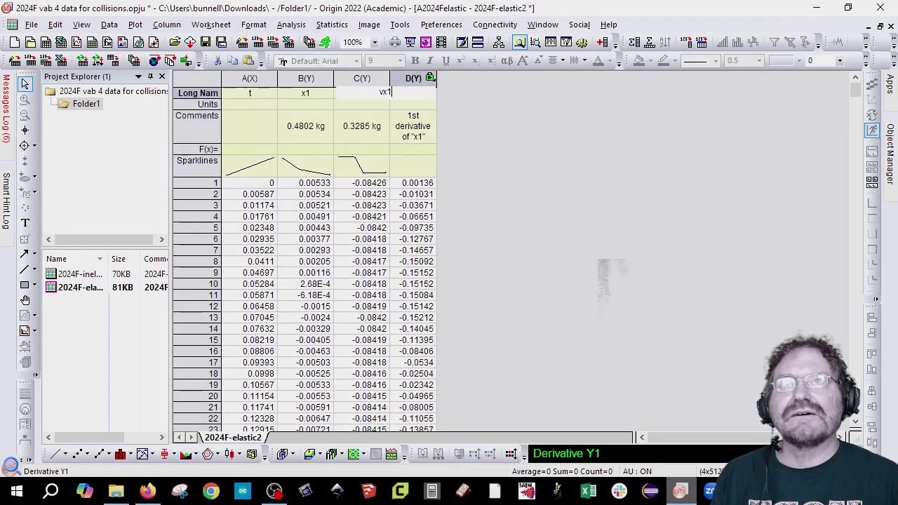
key("Return")
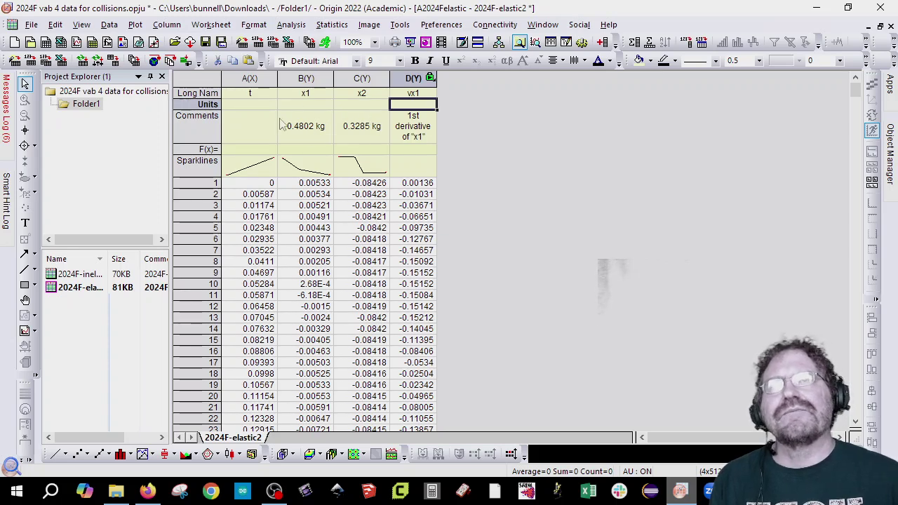
Check the x1 comment on 2024F-inelastic1, then clear the vx1 column's comment on 2024F-elastic2.
double_click(77, 274)
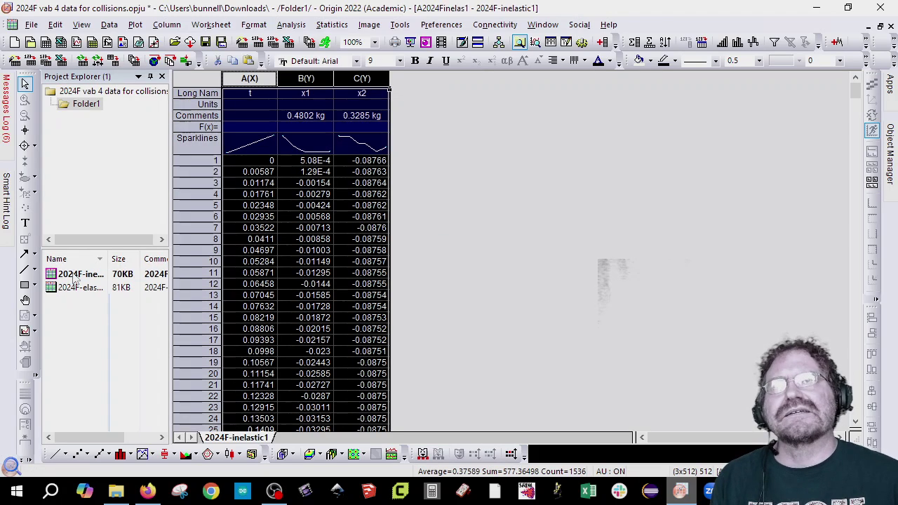
left_click(305, 115)
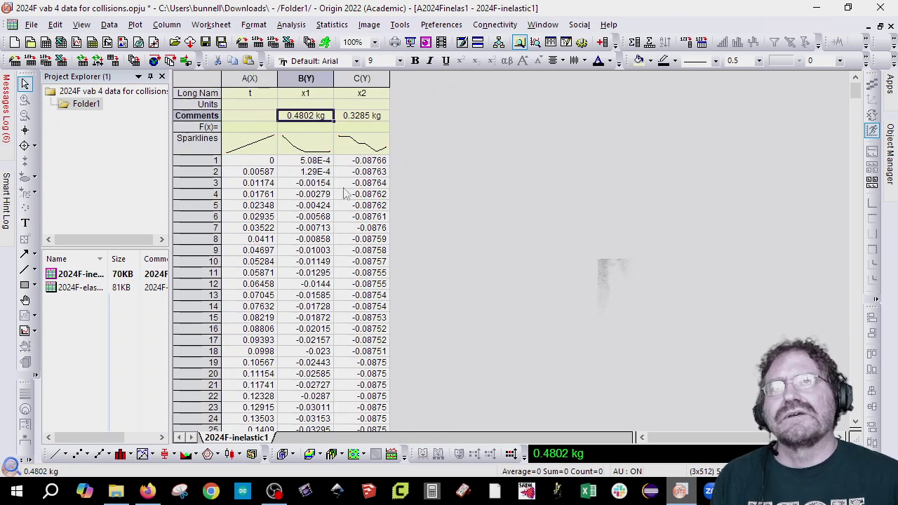
double_click(97, 289)
left_click(421, 133)
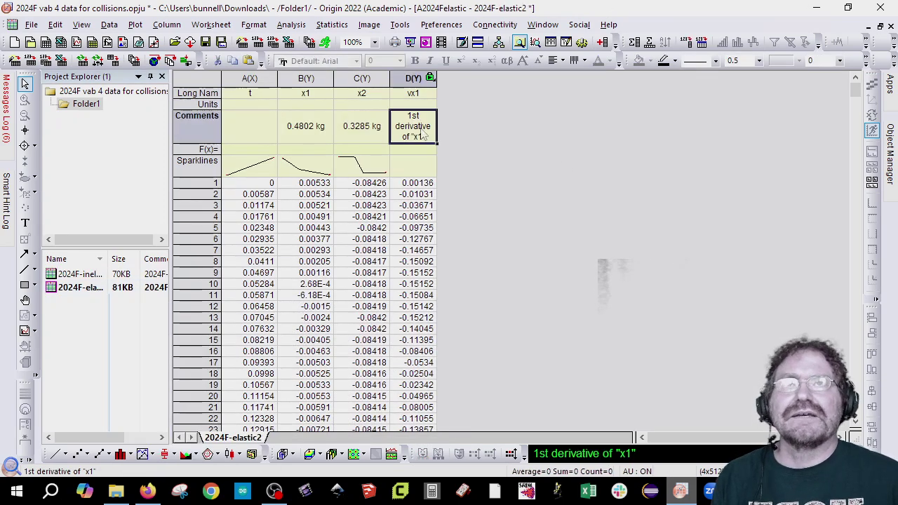
key("Delete")
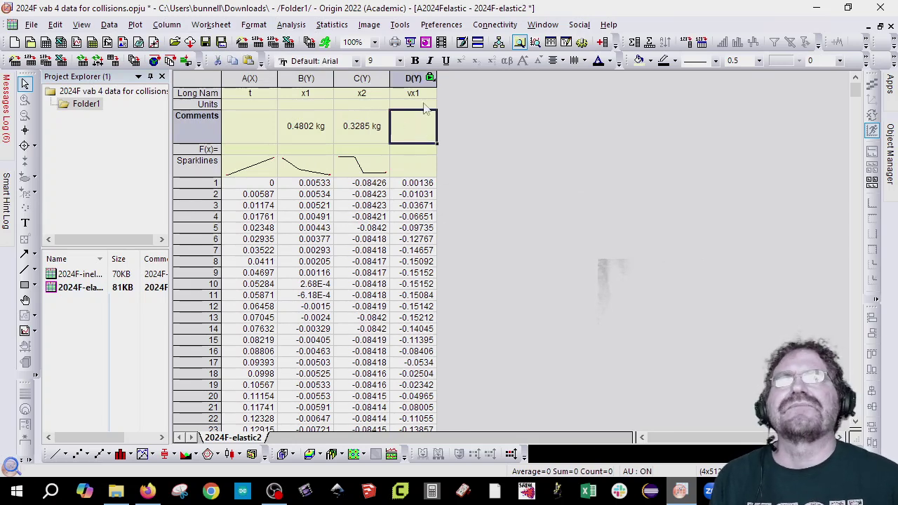
Differentiate the x2 column into a new column with Recalculate set to Auto.
left_click(362, 80)
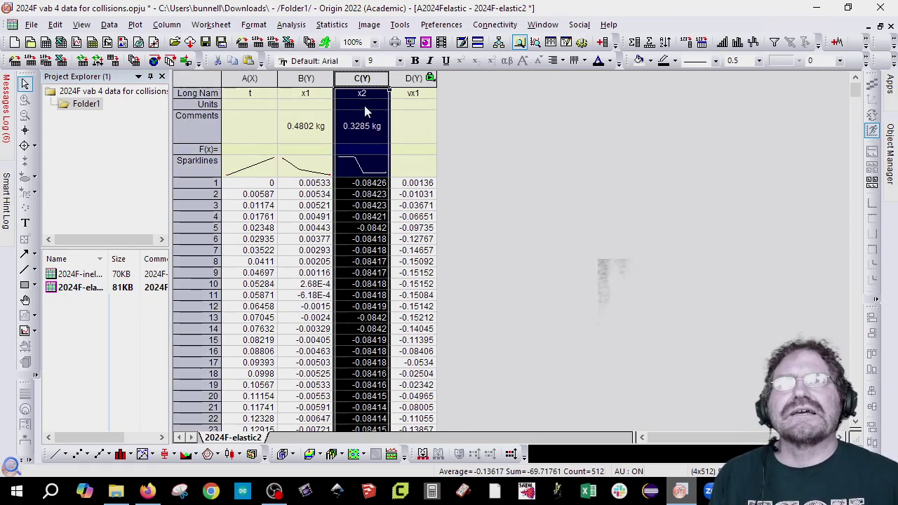
left_click(291, 24)
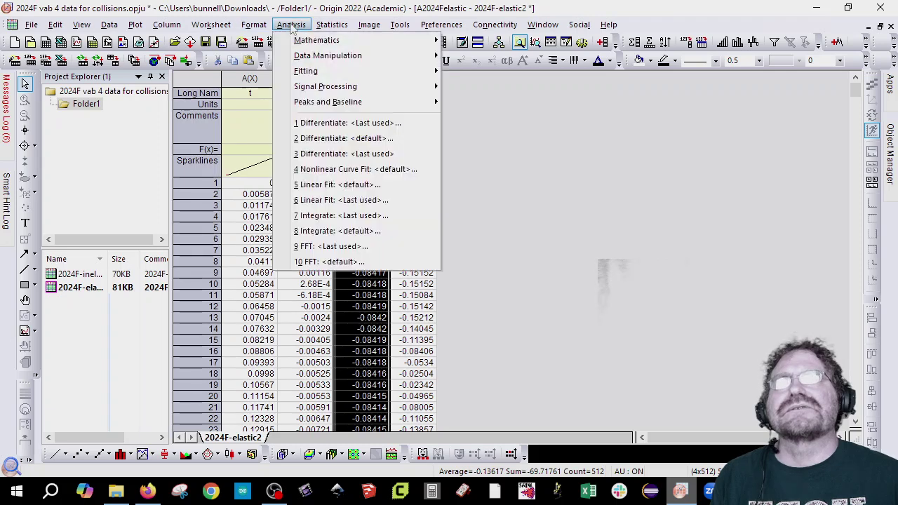
left_click(370, 140)
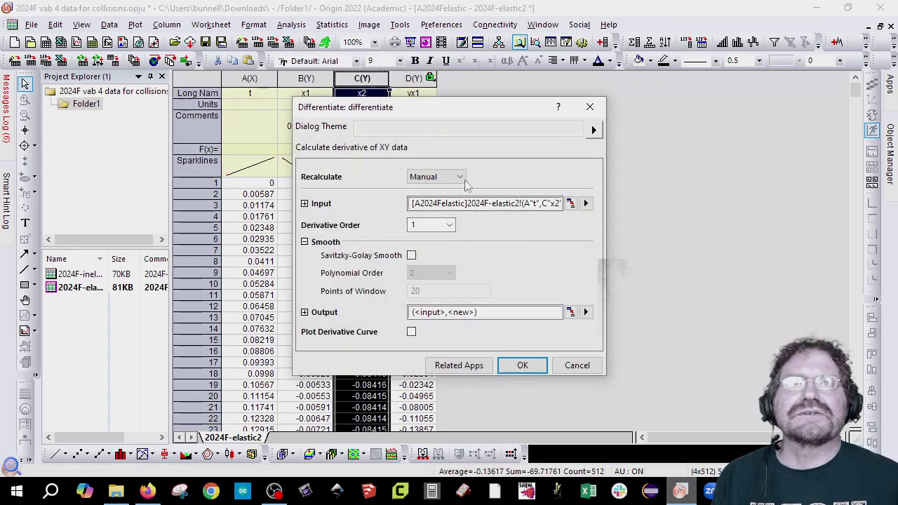
left_click(436, 177)
left_click(421, 196)
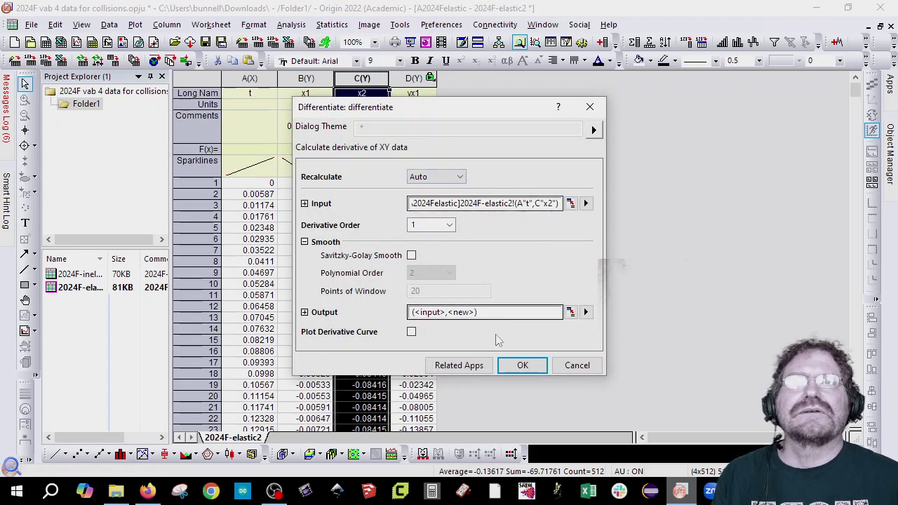
left_click(523, 366)
Give the new derivative column E the long name vx2.
left_click(468, 94)
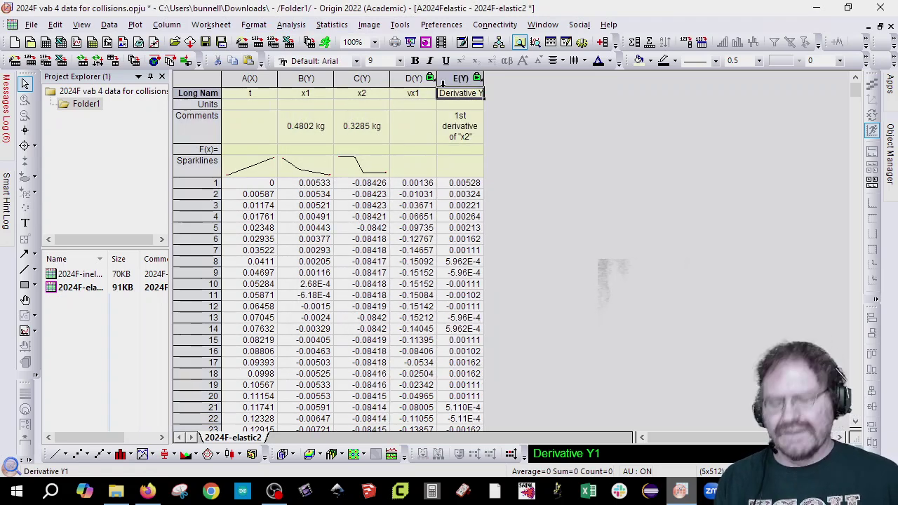
type("vx1")
key("Tab")
type("vx2")
key("Down")
key("Down")
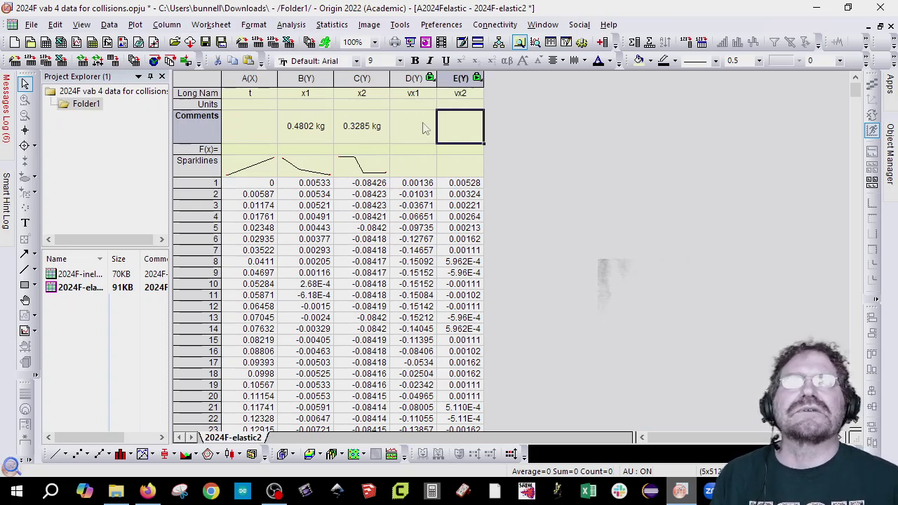
Enter units s, m, m, m/s and m/s for t, x1, x2, vx1 and vx2.
left_click(512, 135)
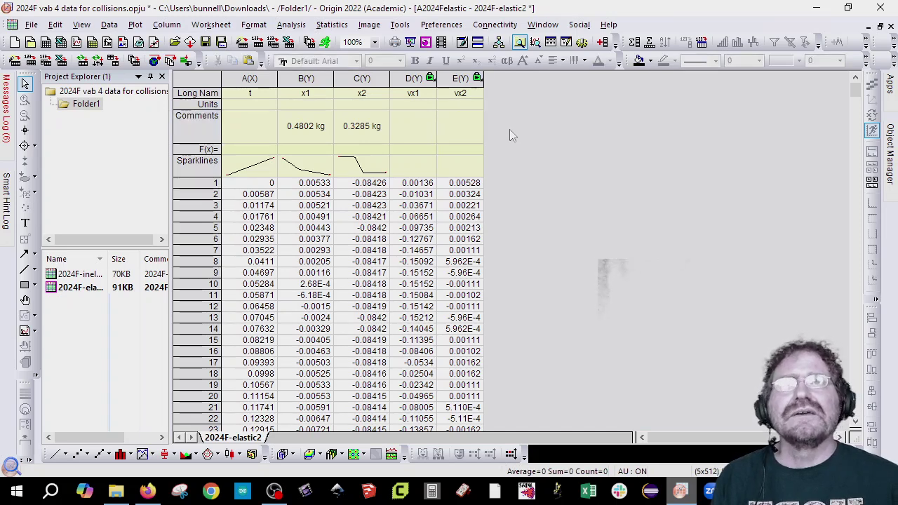
left_click(256, 105)
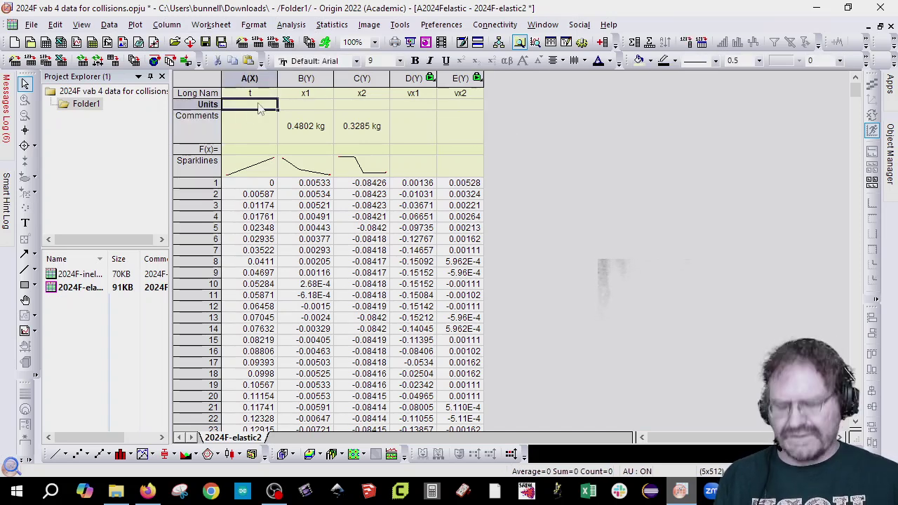
type("s")
key("Tab")
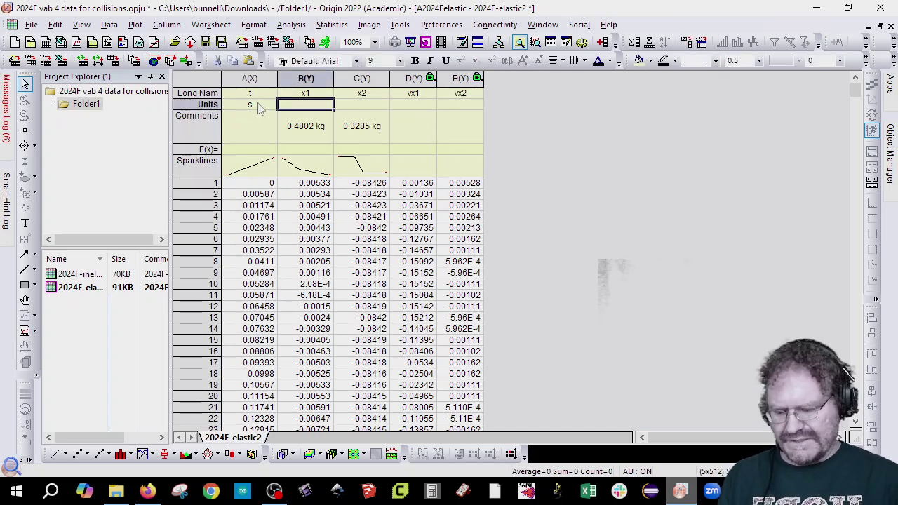
type("m")
key("Tab")
type("m")
key("Tab")
type("m")
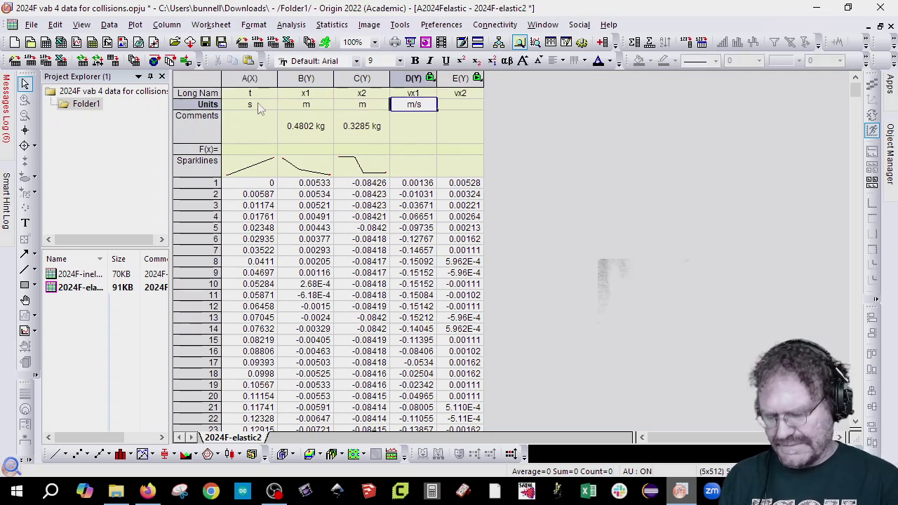
type("/s")
left_click(424, 106)
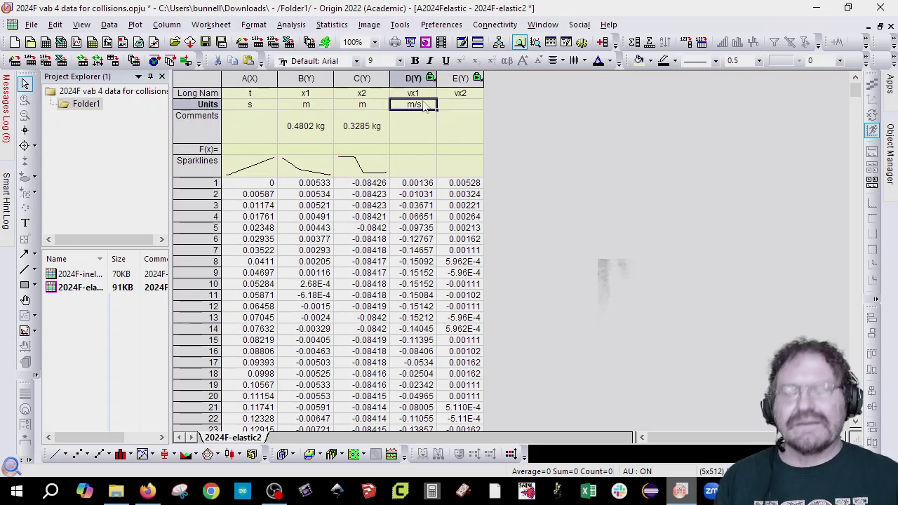
left_click(460, 105)
type("m/s")
left_click(610, 143)
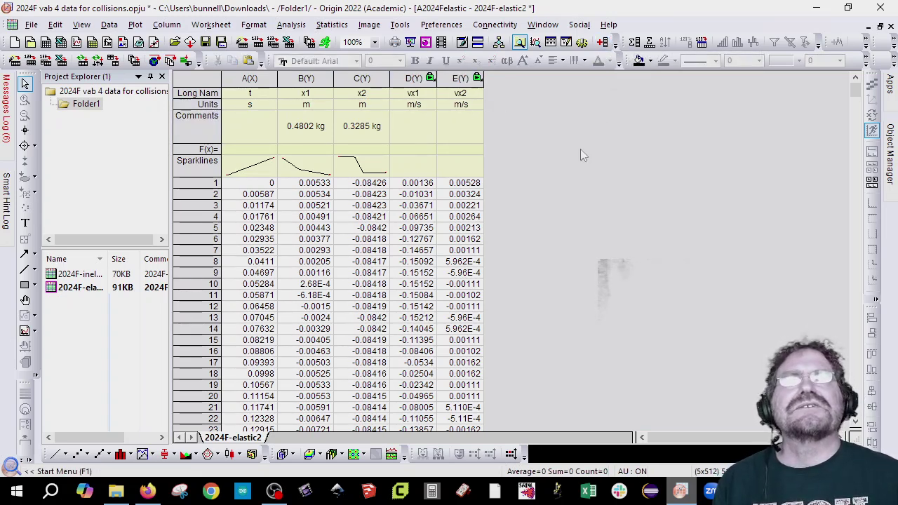
Append empty columns F through K after vx2, then select the vx1 column.
left_click(603, 44)
left_click(604, 43)
left_click(603, 43)
left_click(603, 44)
left_click(603, 43)
left_click(604, 44)
left_click(427, 129)
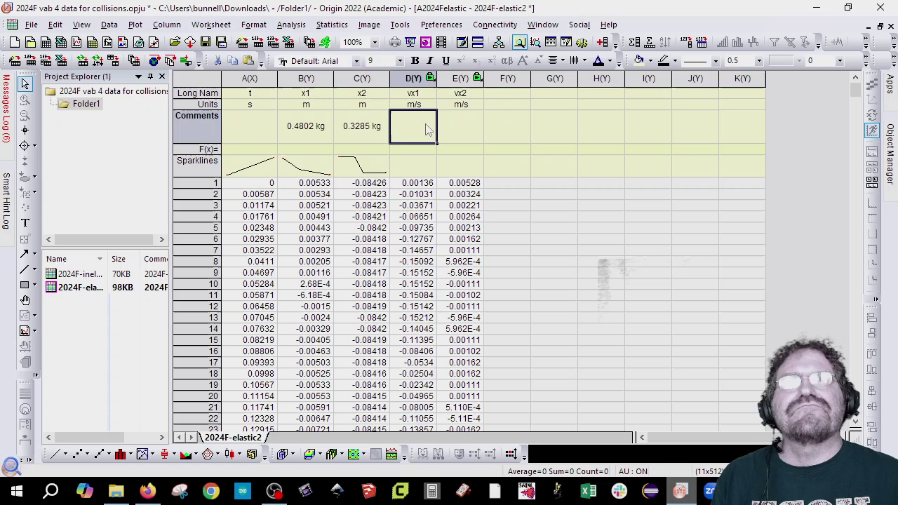
left_click(414, 78)
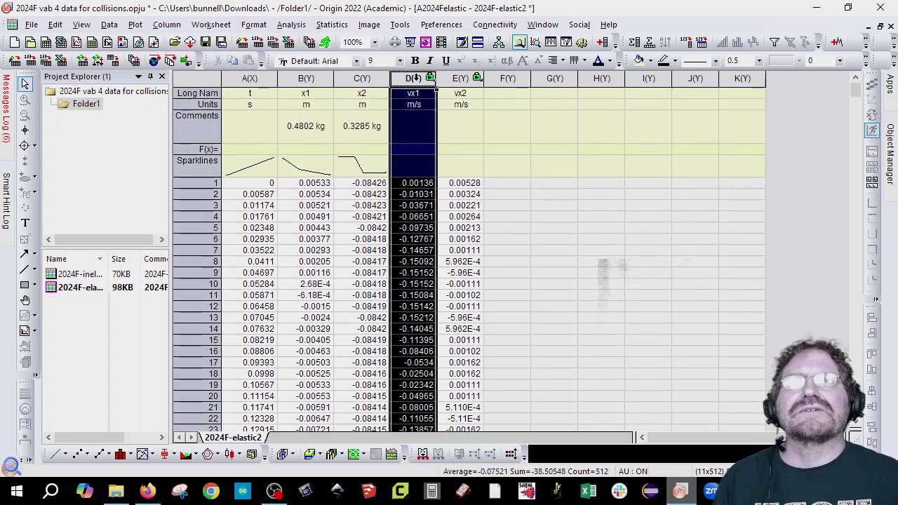
Plot vx1 against t as a scatter graph with symbol size 3.
left_click(254, 79, "ctrl")
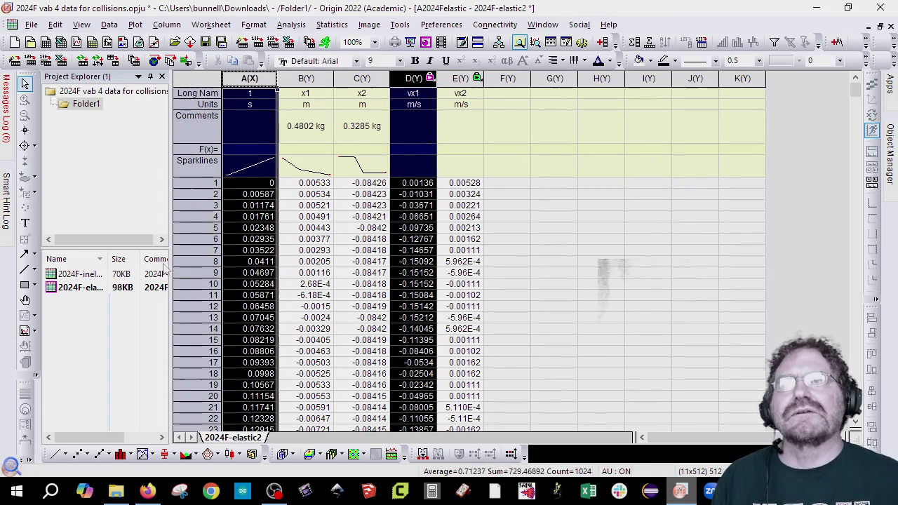
left_click(79, 454)
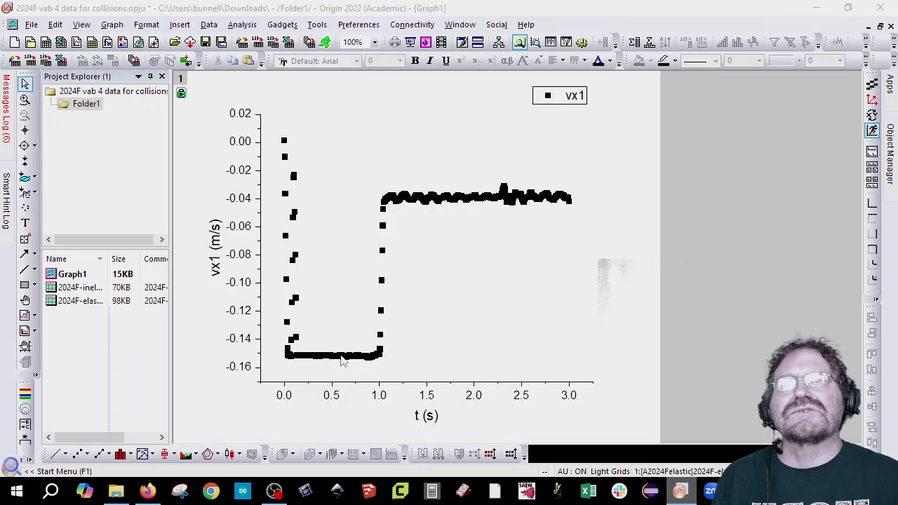
double_click(342, 360)
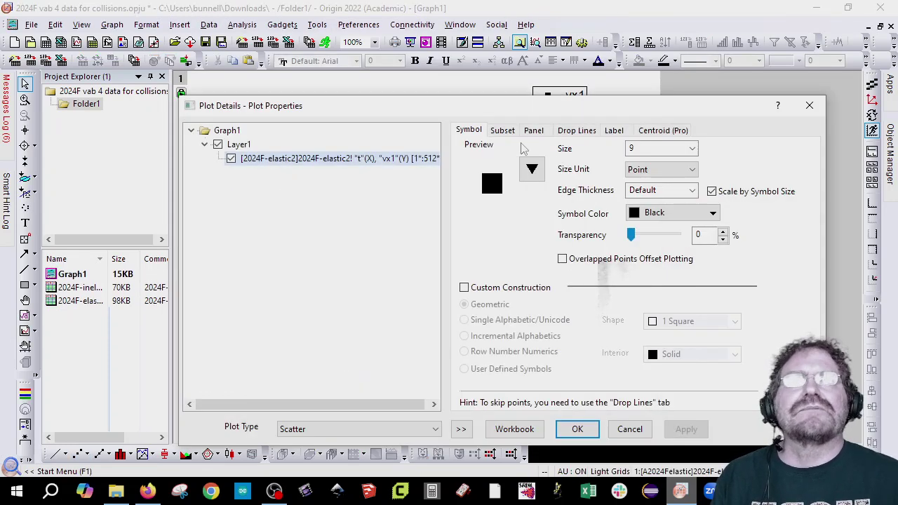
left_click(692, 148)
left_click(645, 181)
left_click(687, 429)
left_click(576, 429)
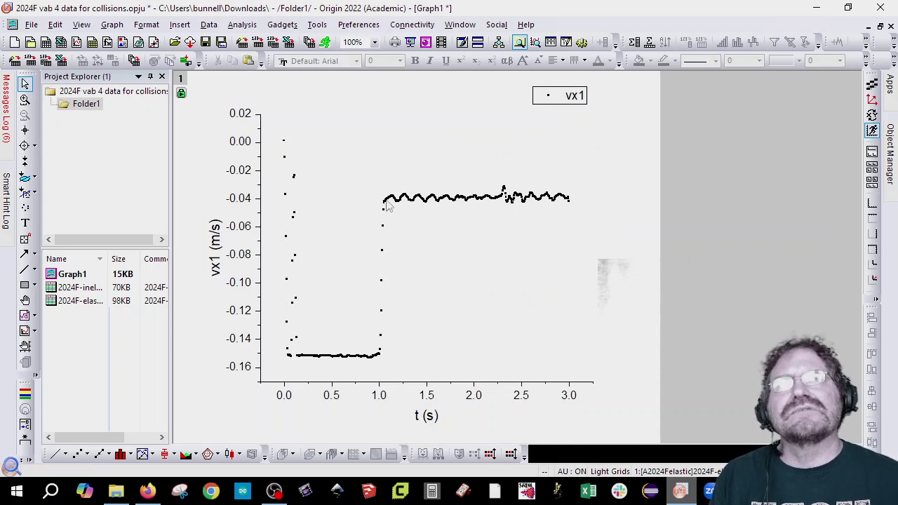
mouse_move(386, 203)
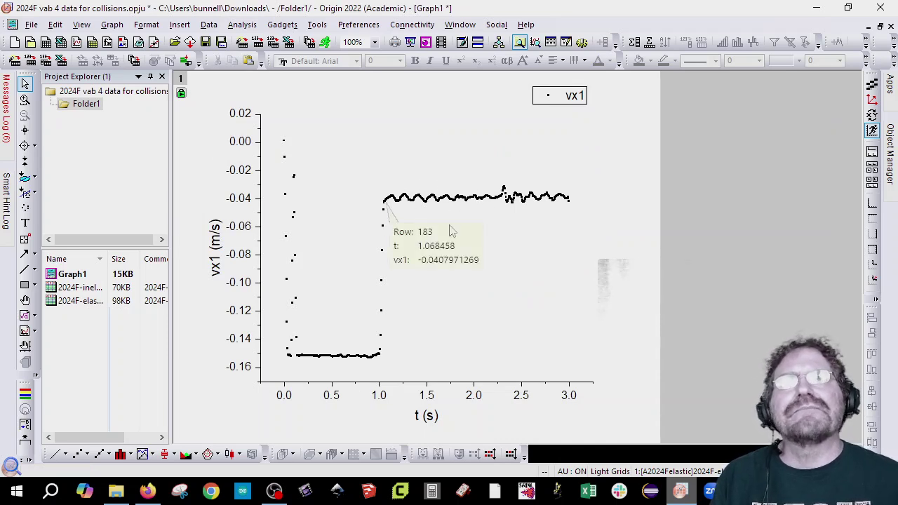
Mark the flat vx1 stretch from about t = 0.25 to 0.87 s and compute its statistics.
left_click(24, 179)
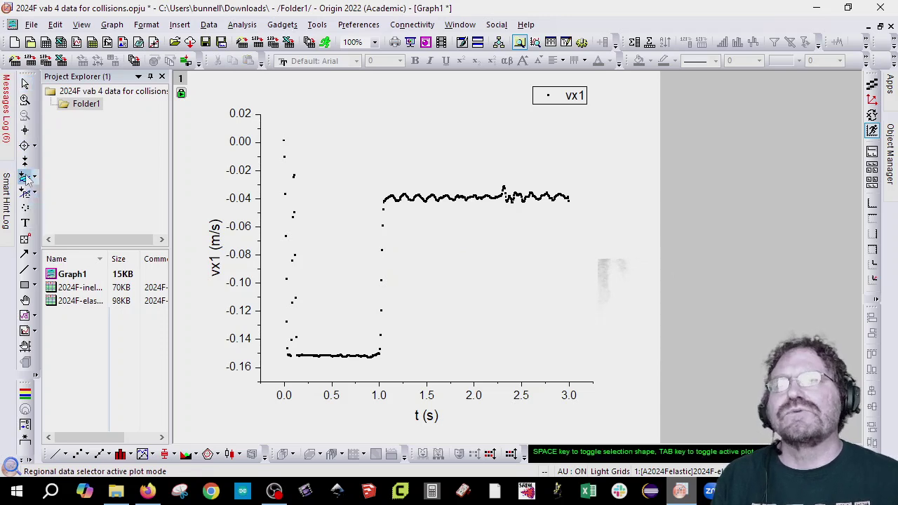
left_click_drag(327, 362, 366, 367)
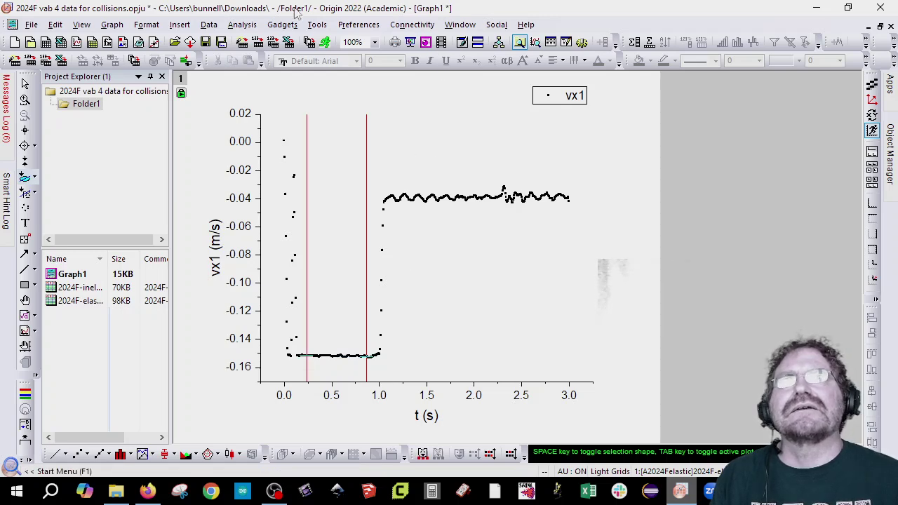
left_click(635, 44)
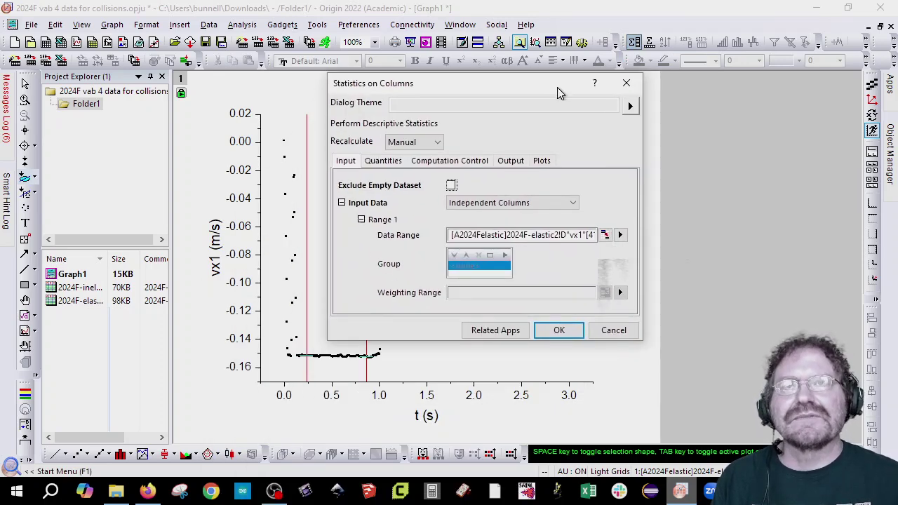
left_click(393, 162)
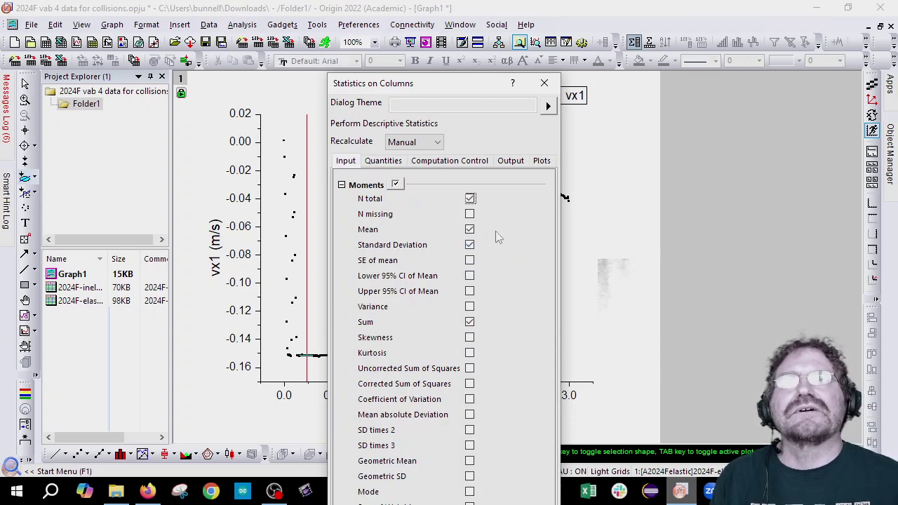
left_click(347, 162)
left_click(555, 338)
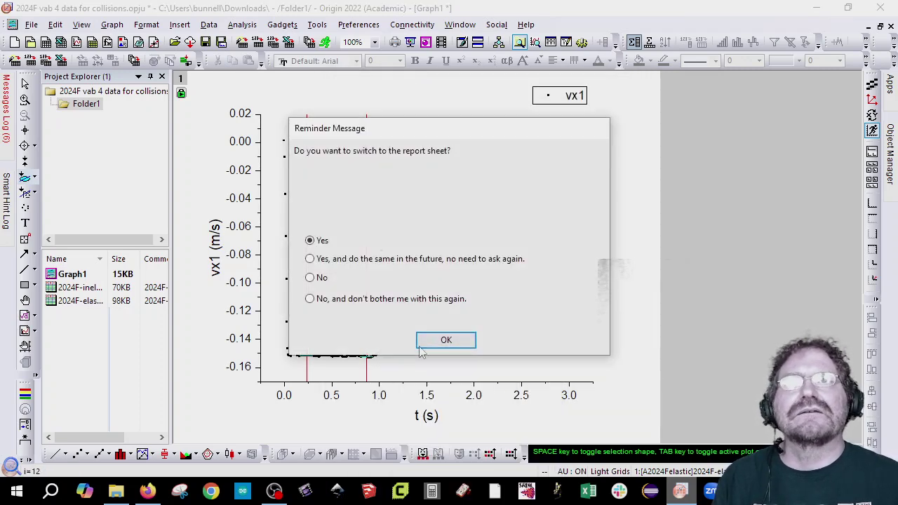
left_click(445, 338)
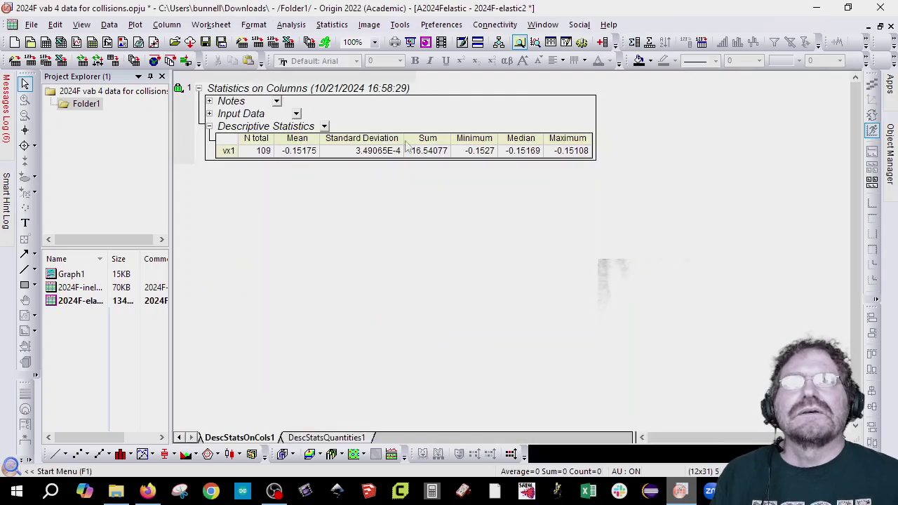
Inspect the report's SD value 3.49065E-4, then return to the 2024F-elastic2 sheet.
left_click(361, 159)
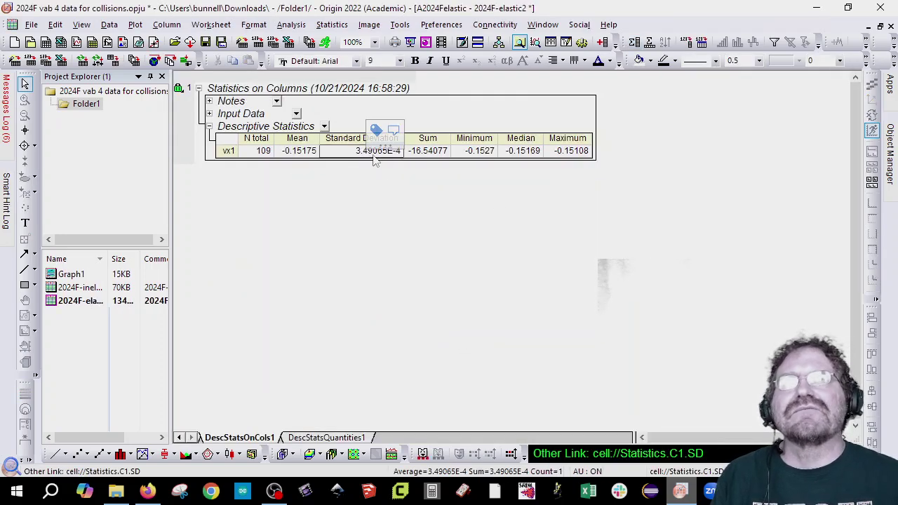
left_click(409, 241)
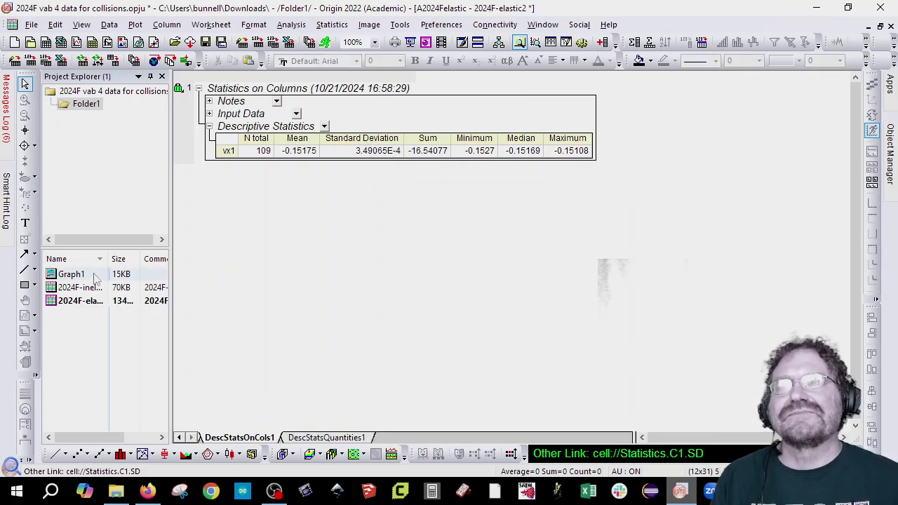
left_click(180, 437)
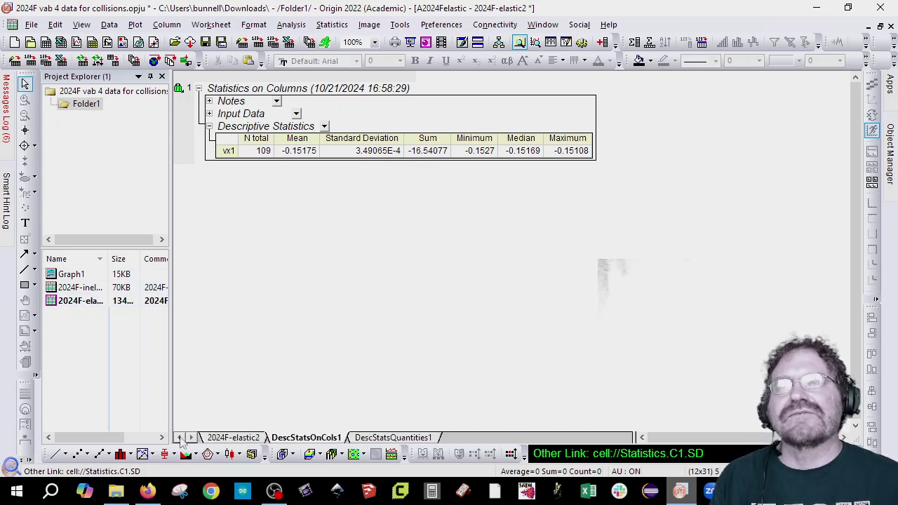
left_click(232, 438)
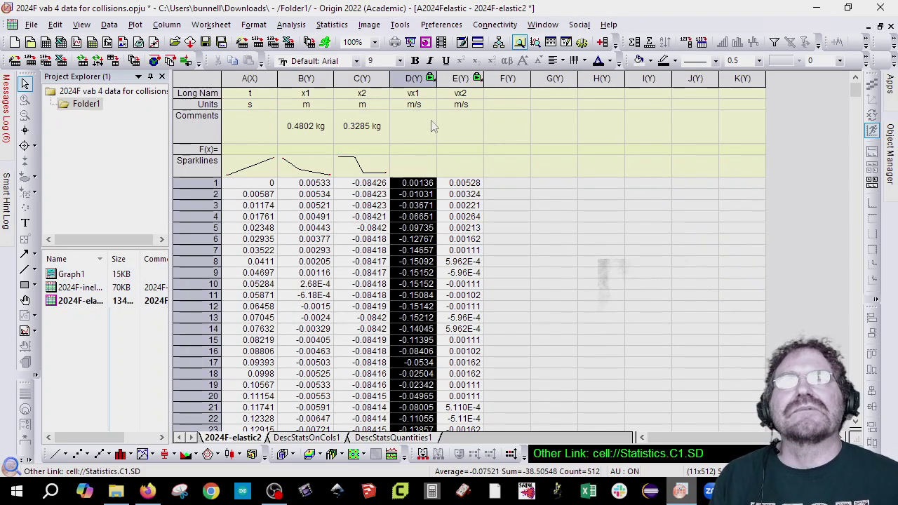
left_click(432, 124)
Comment both the vx1 and vx2 columns with 'SD = 3E-4 m/s'.
type("SD = ")
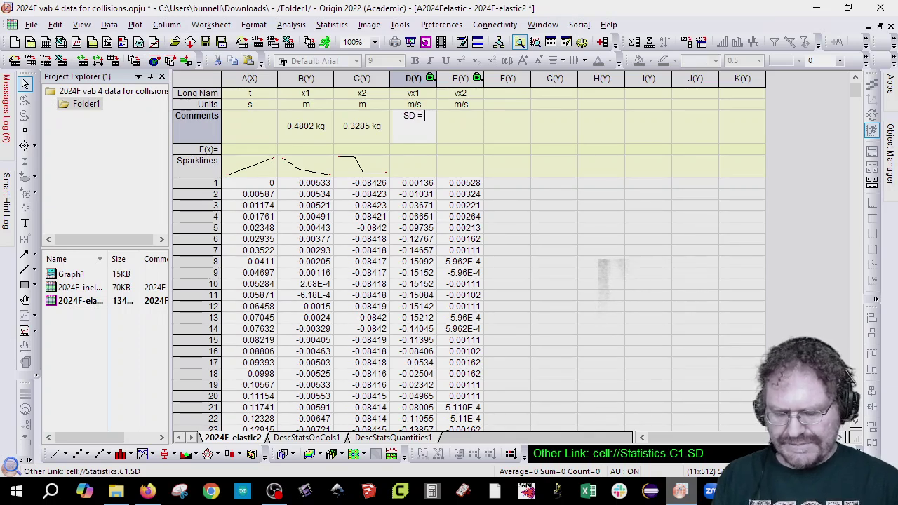
type("3E-4")
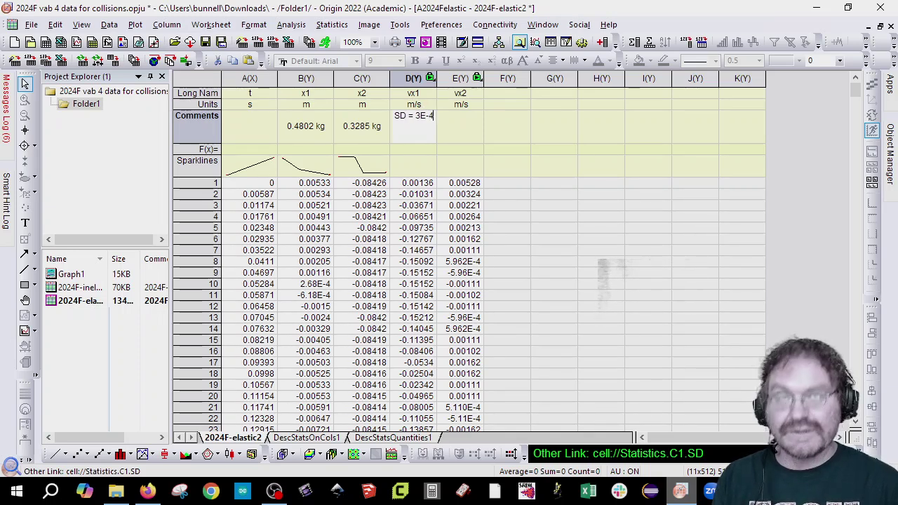
type(" m/s")
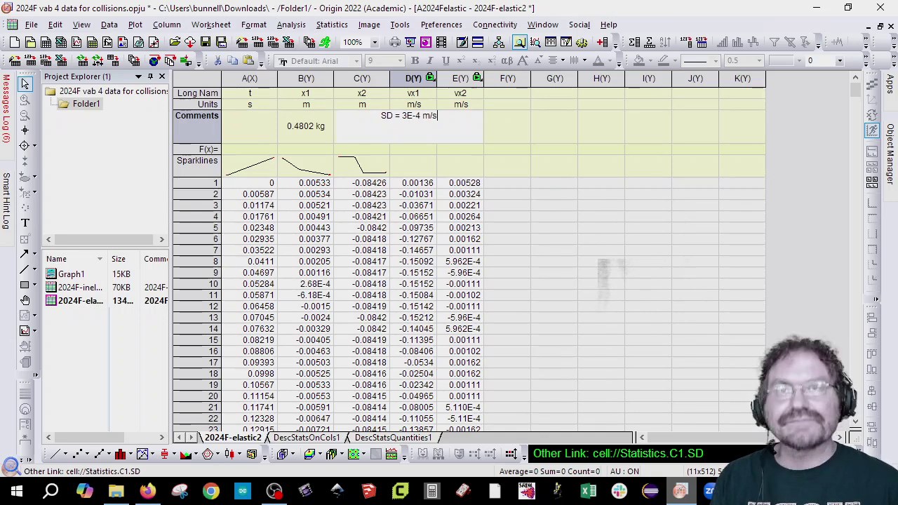
key("Return")
left_click(419, 135)
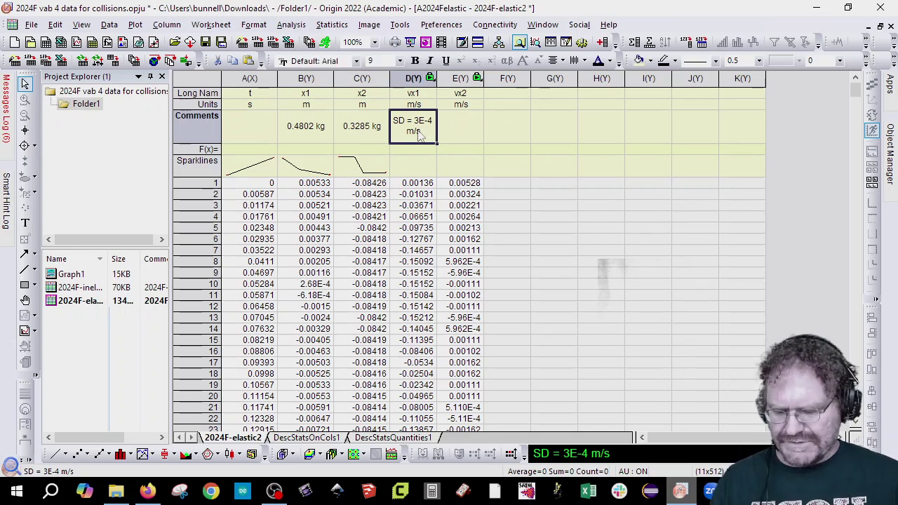
left_click(467, 128)
type("SD = 3E-4 m/s")
left_click(517, 125)
Name columns F–K KE1, E_KE1, KE2, E_KE, KEtot and E_KEtot.
left_click(512, 93)
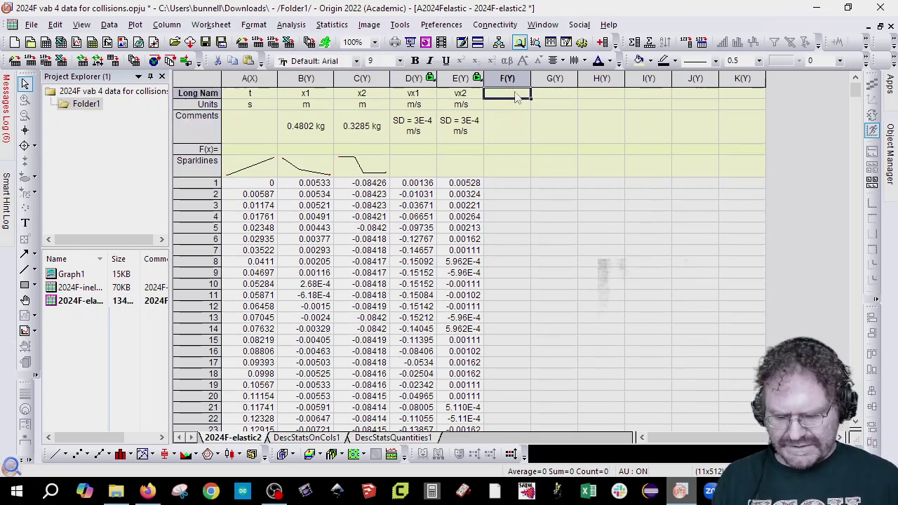
type("KE")
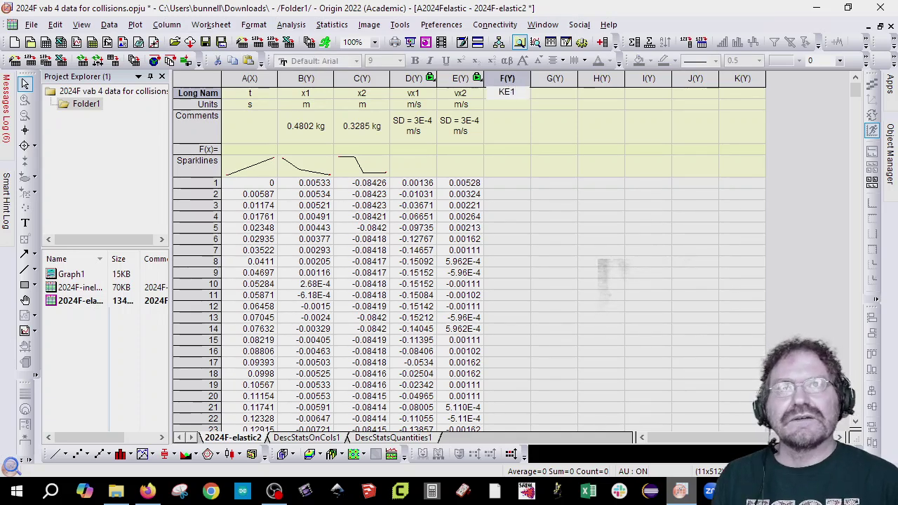
type("1")
key("Tab")
type("E")
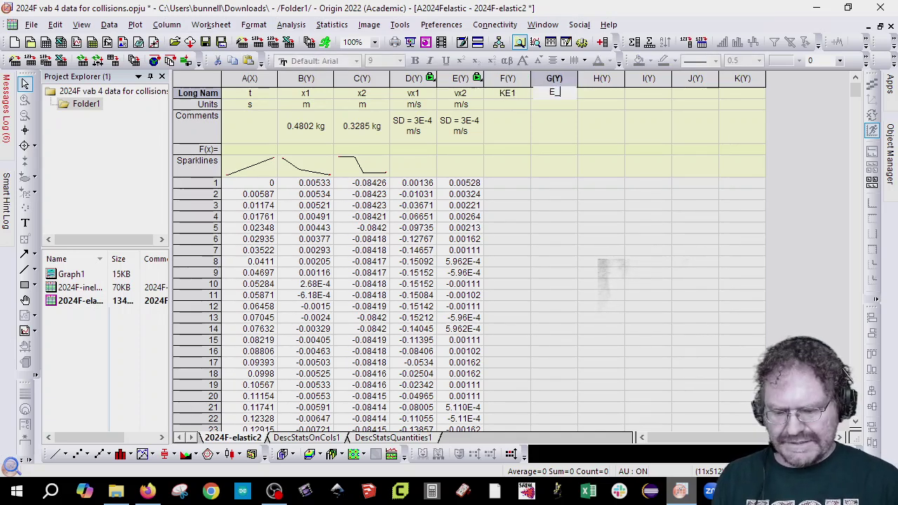
type("_KE1")
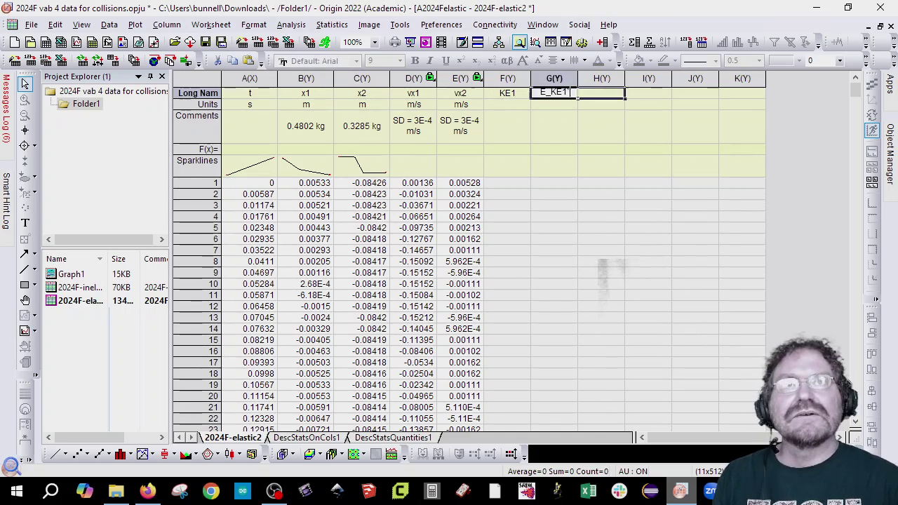
key("Tab")
type("KE2")
key("Tab")
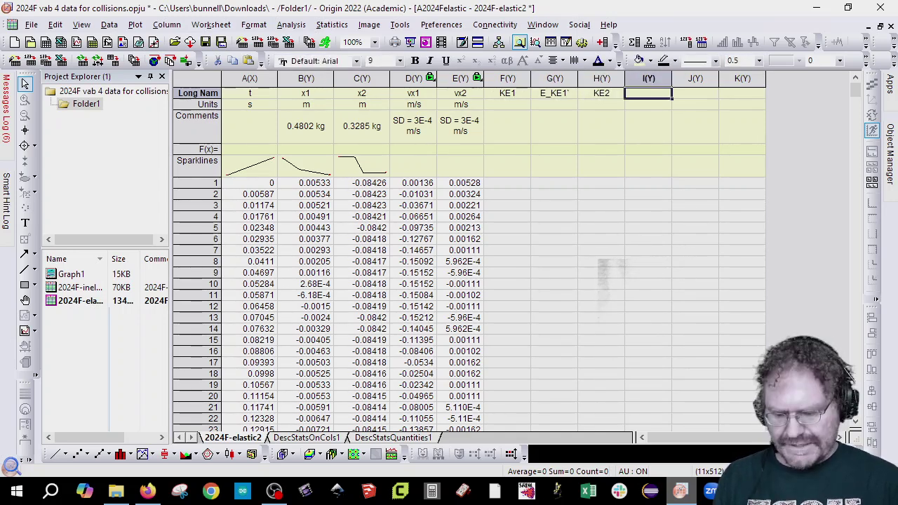
type("E_KE")
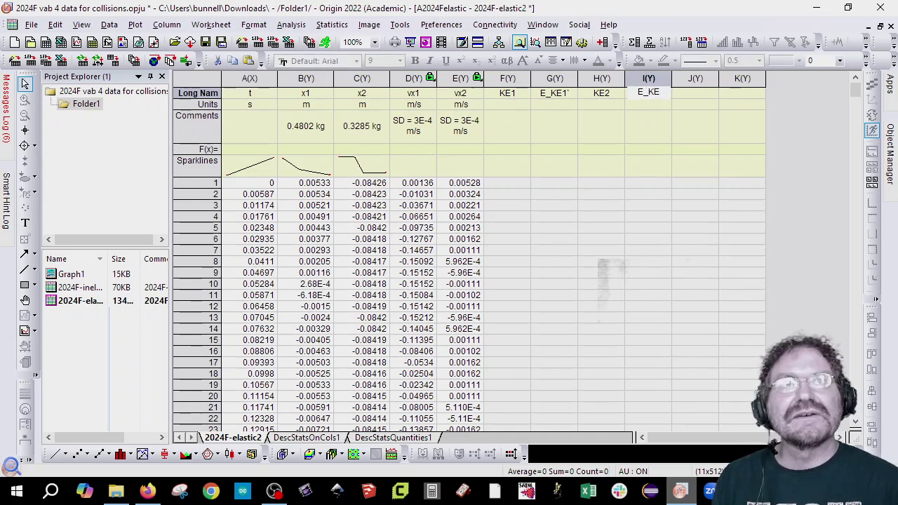
key("Tab")
type("KE")
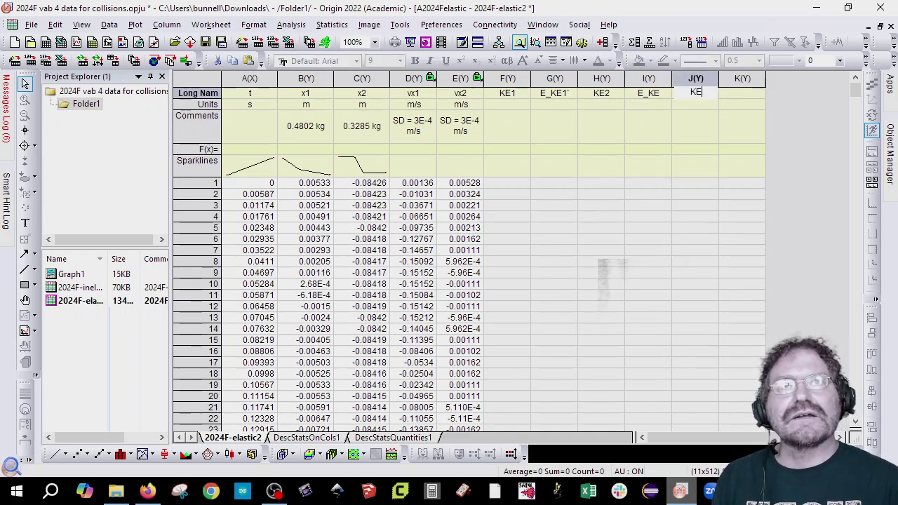
type("5tot")
key("Tab")
type("E_KeE")
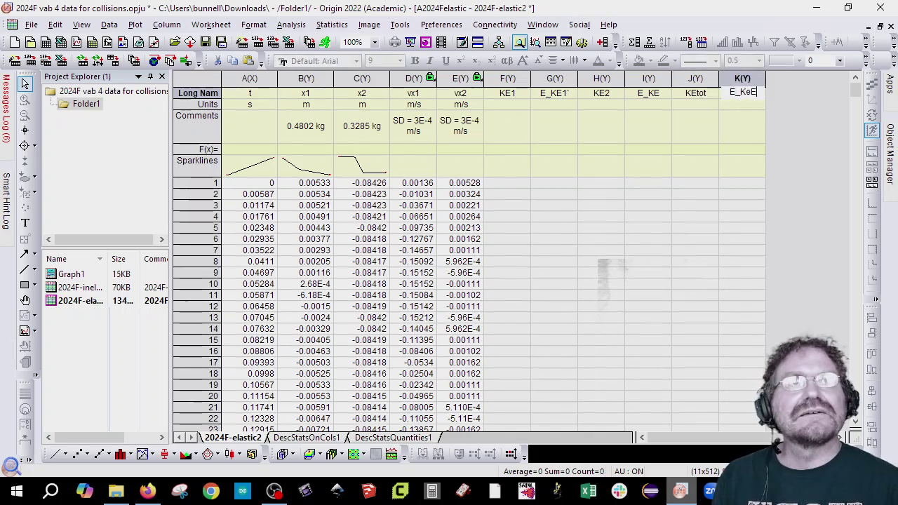
key("BackSpace")
type("Etot")
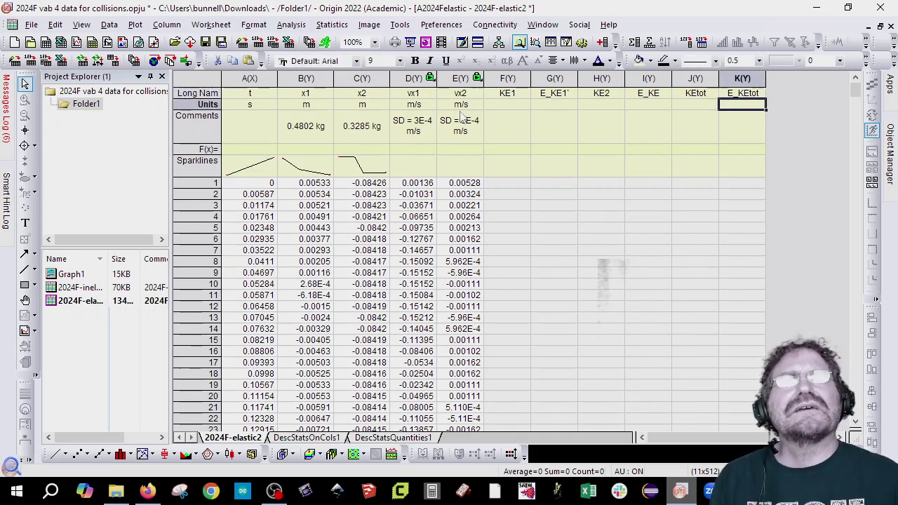
left_click(507, 104)
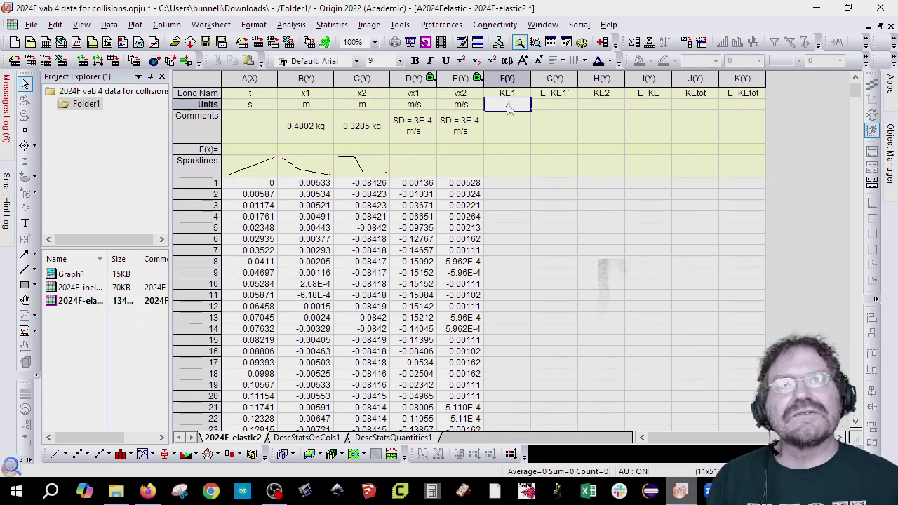
Set the unit J on columns F through K.
type("J")
key("Tab")
left_click(514, 109)
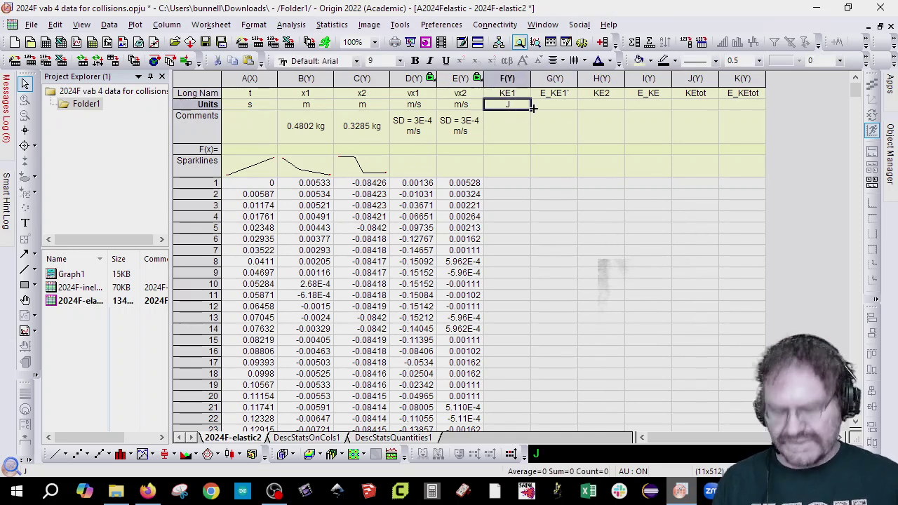
key("ctrl+c")
left_click(573, 108)
key("ctrl+v")
left_click(600, 107)
key("ctrl+v")
left_click(657, 109)
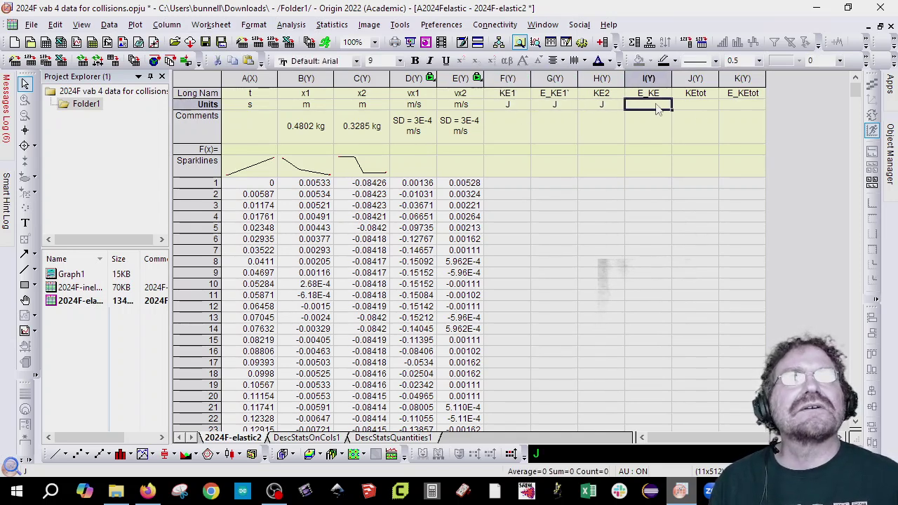
key("ctrl+v")
left_click(701, 109)
key("ctrl+v")
left_click(742, 107)
key("ctrl+v")
left_click(553, 252)
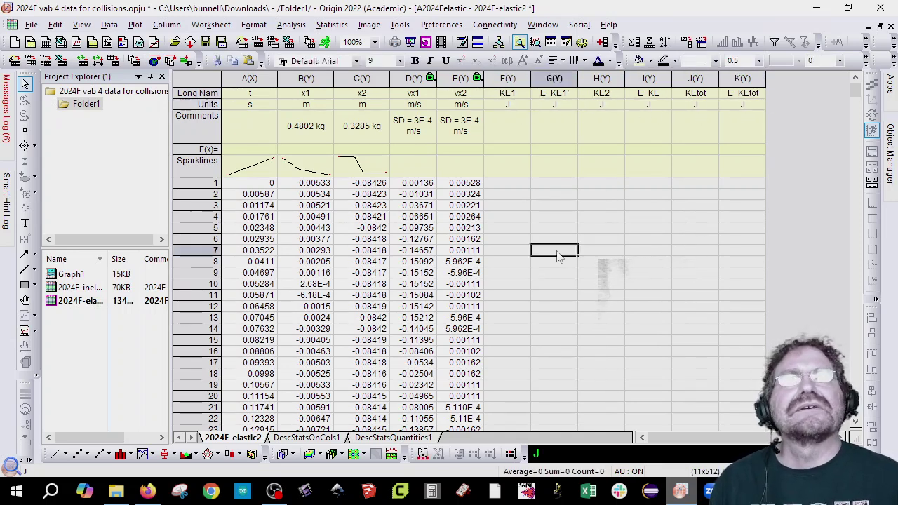
left_click(509, 150)
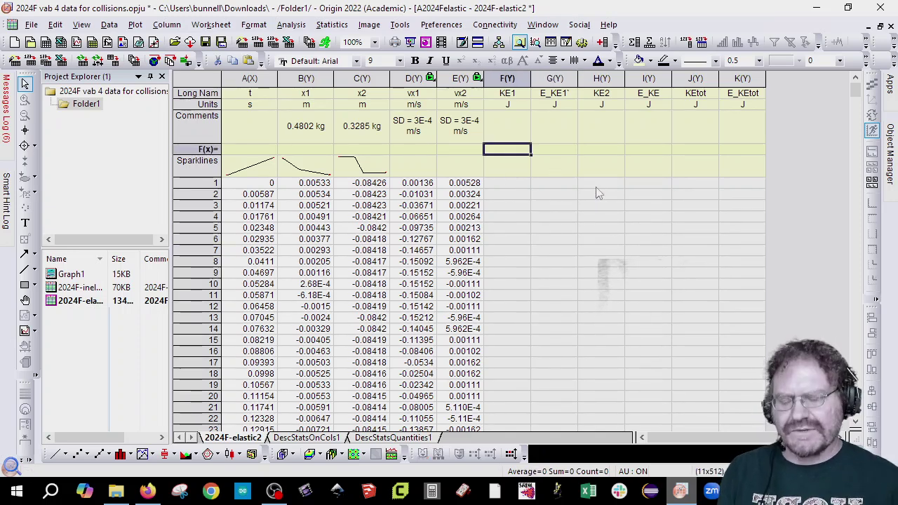
Comment KE1 as 1/2*m*v^2 and fill it with the formula 1/2*0.4802*D^2.
double_click(495, 125)
type("1")
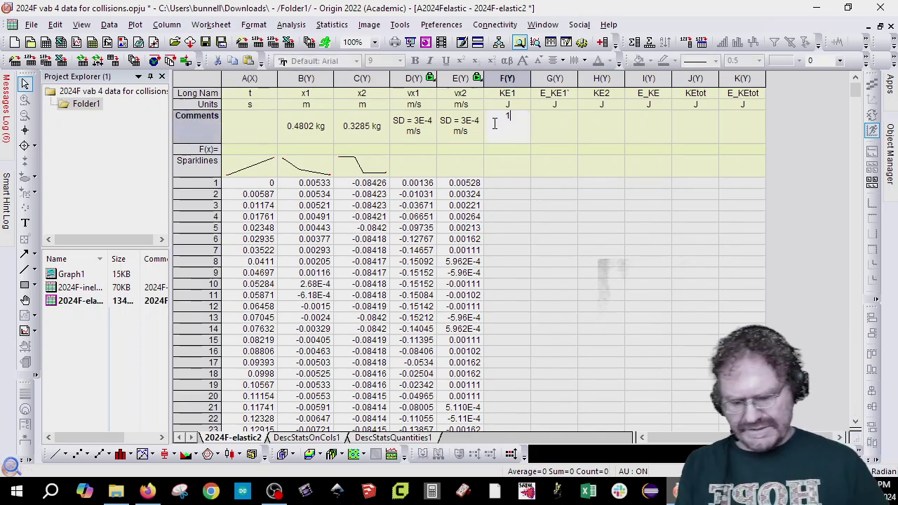
type("/2*")
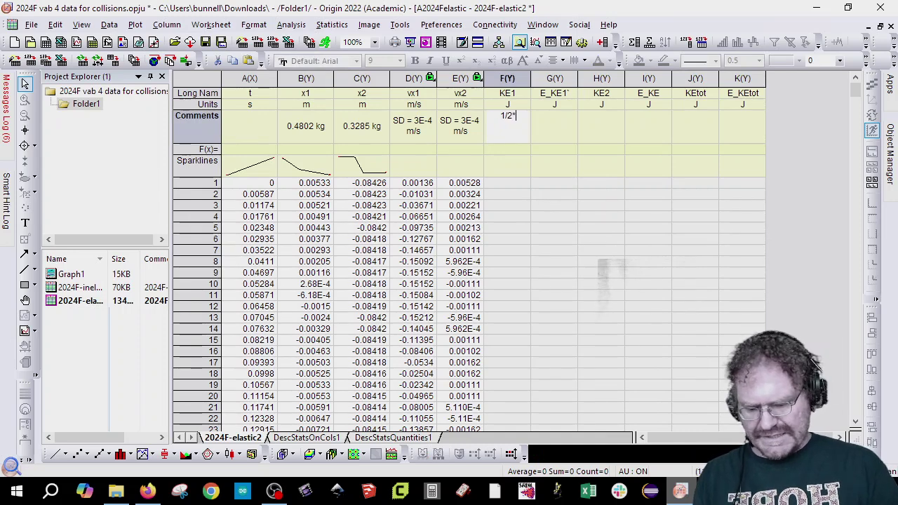
type("m*v^")
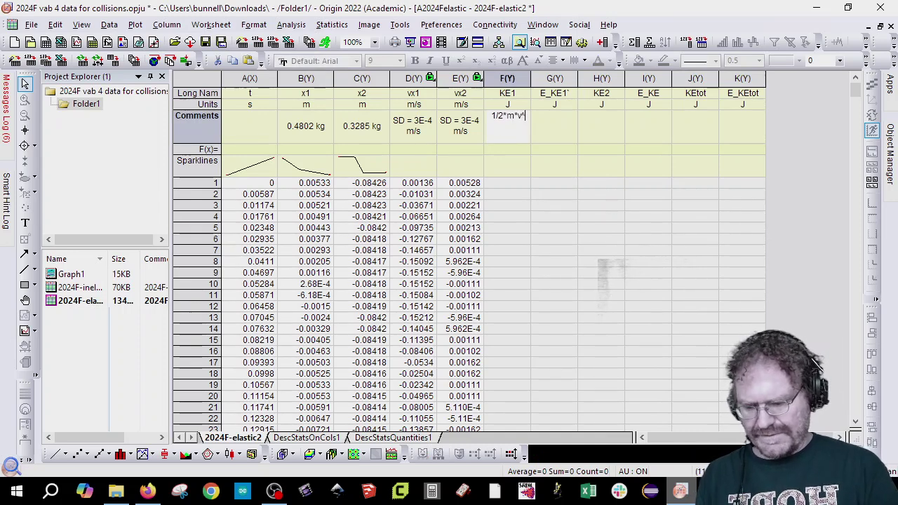
type("2")
key("Return")
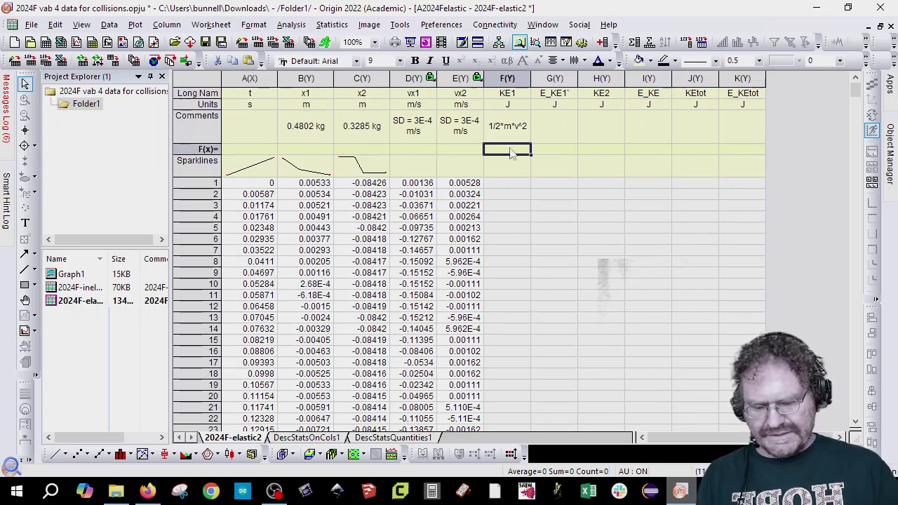
type("1/2*")
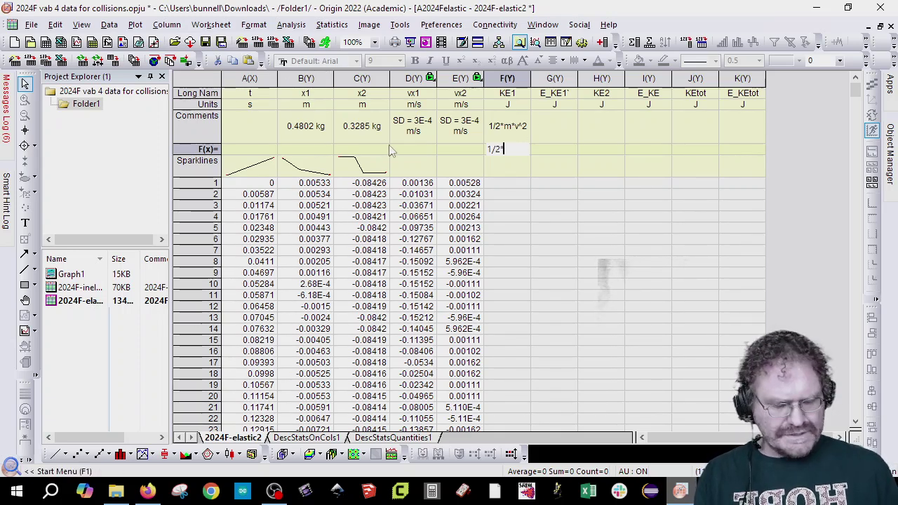
type("0.4802*")
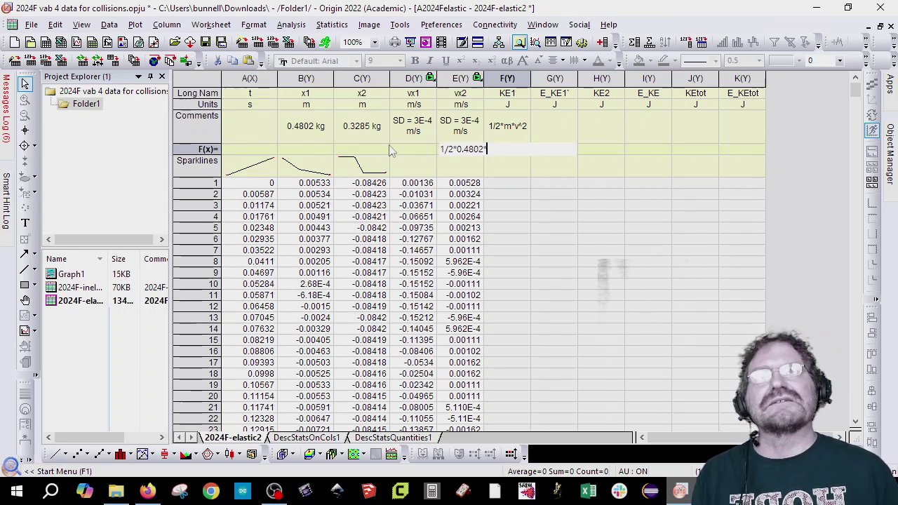
type("D^2")
key("Return")
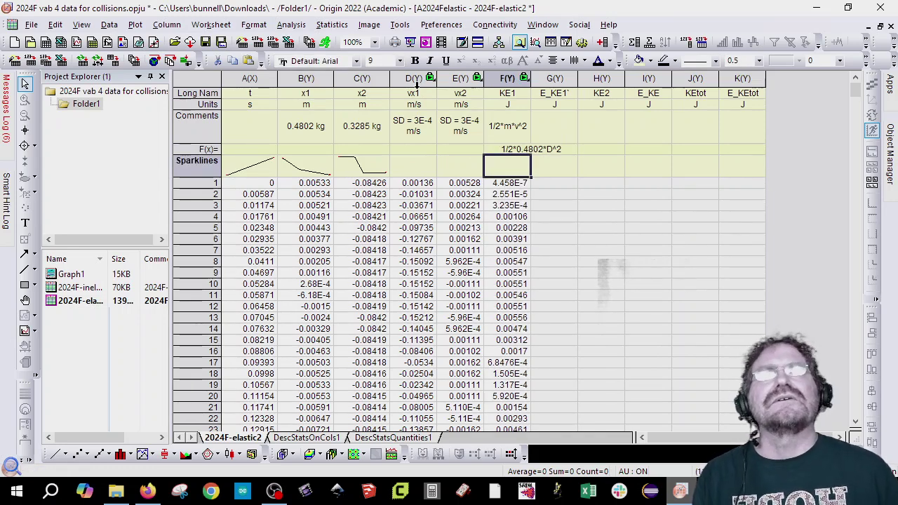
Fill E_KE1 with the uncertainty formula 0.4802*D*3E-4.
left_click(560, 148)
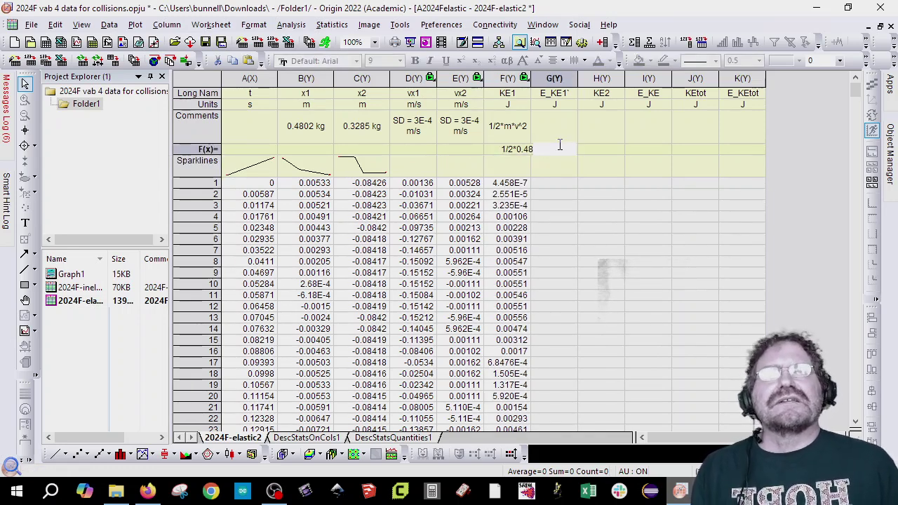
type("1/2*0.48")
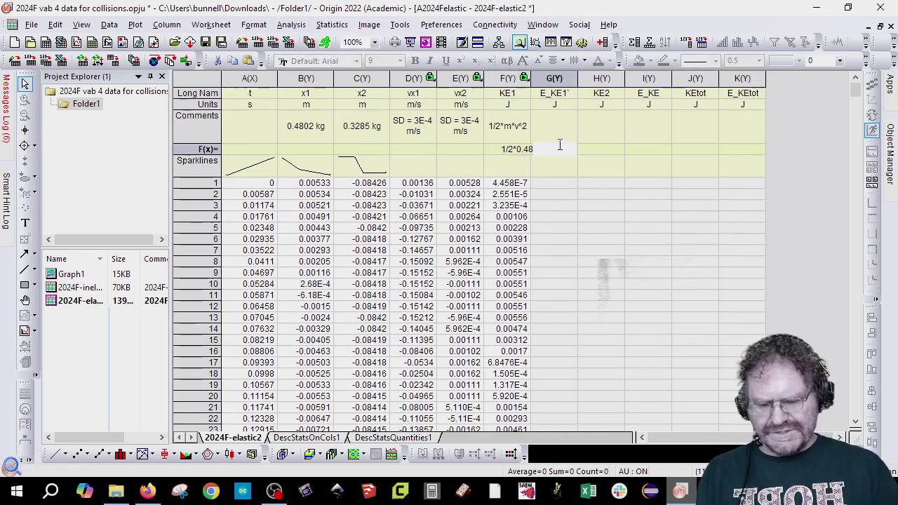
type("0.4802*")
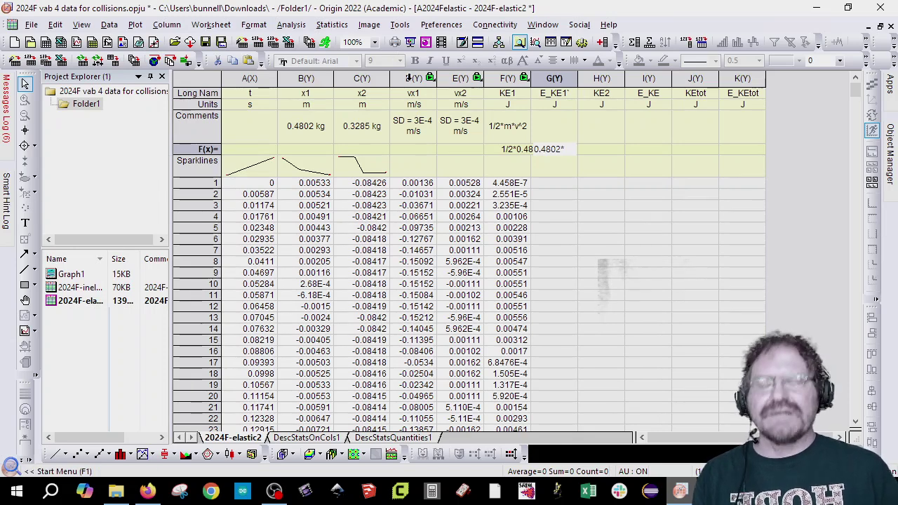
type("D^E")
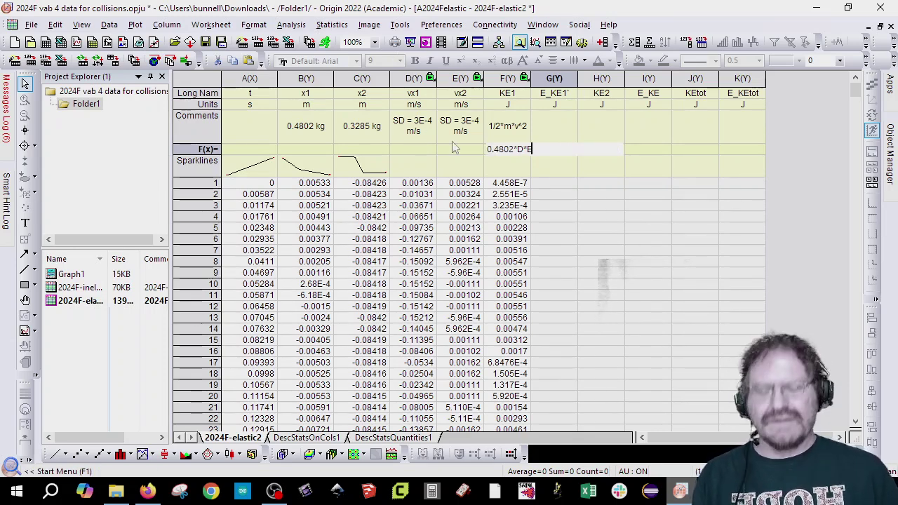
key("BackSpace")
type("3E-4")
key("Return")
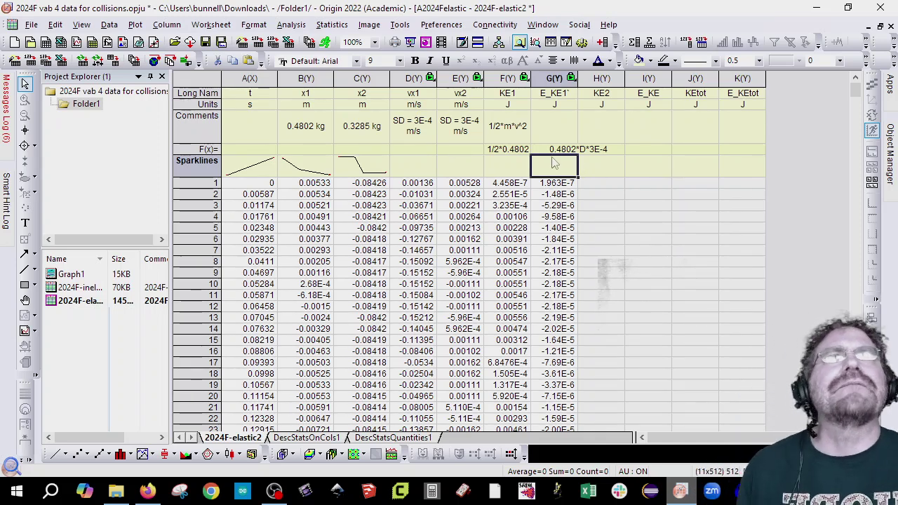
Fill column H (KE2) with the formula 1/2*0.3285*E^2.
double_click(600, 150)
key("BackSpace")
key("BackSpace")
key("BackSpace")
key("BackSpace")
key("BackSpace")
key("BackSpace")
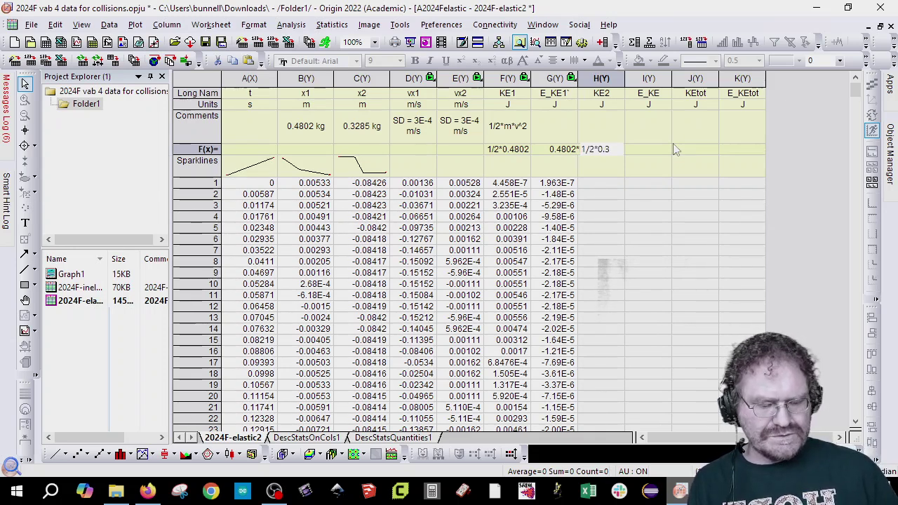
type("285*")
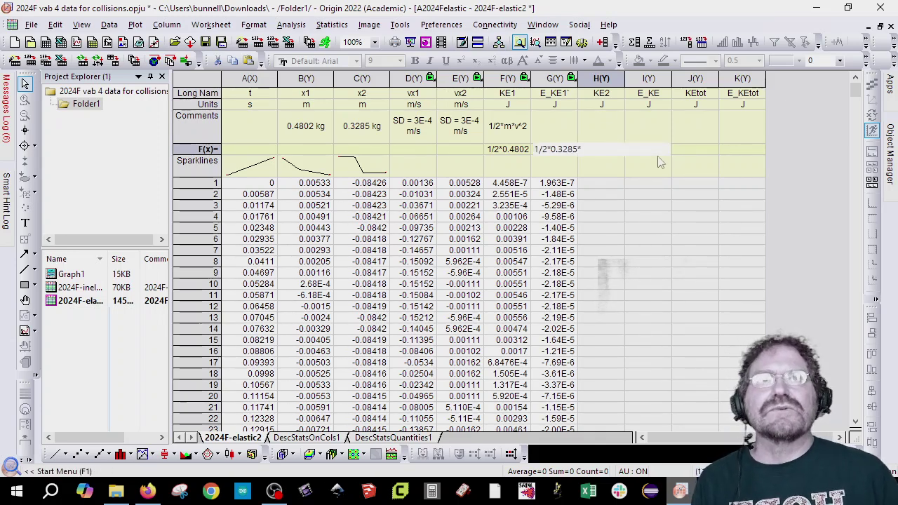
type("E^2")
key("Return")
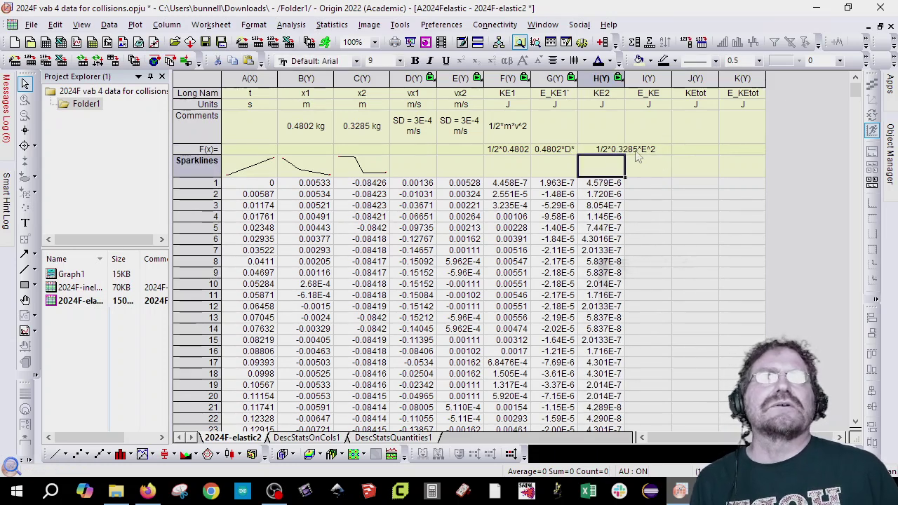
Fill column I (E_KE) with the formula 0.3825*E*3E-4.
left_click(640, 150)
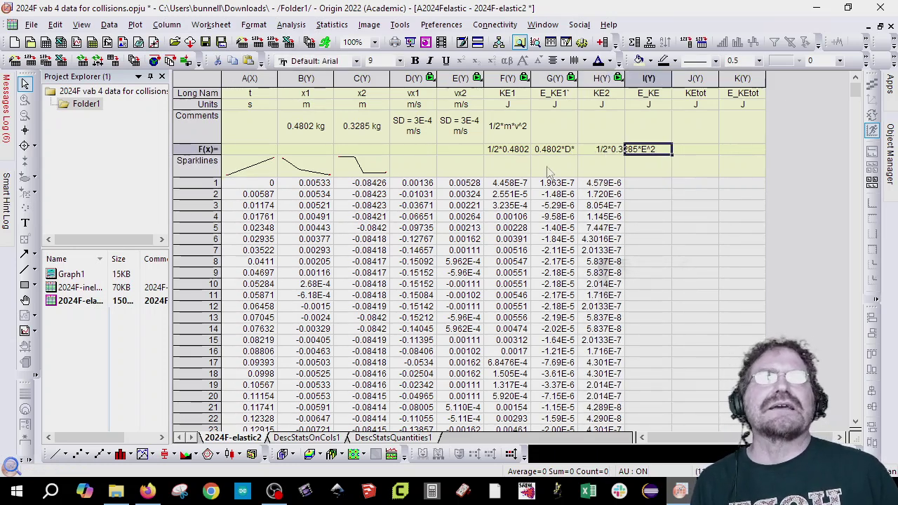
type("0.38")
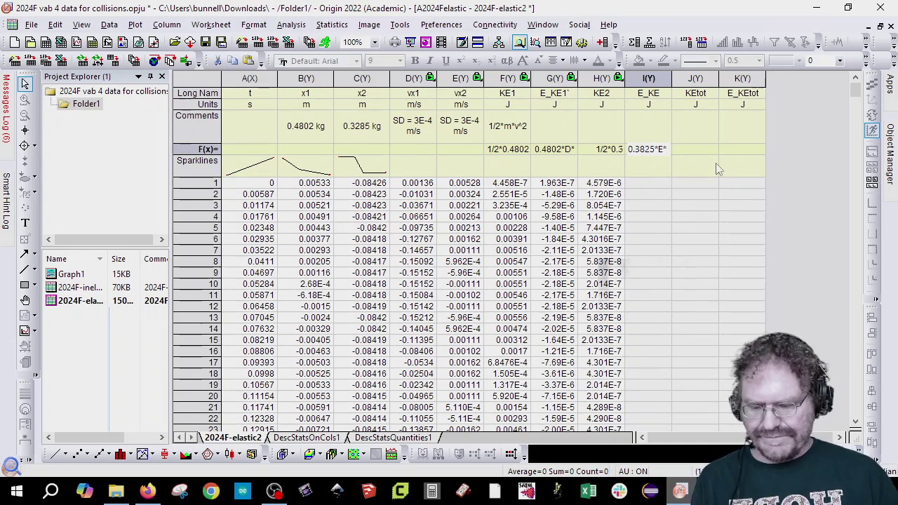
type("3E-4")
key("Return")
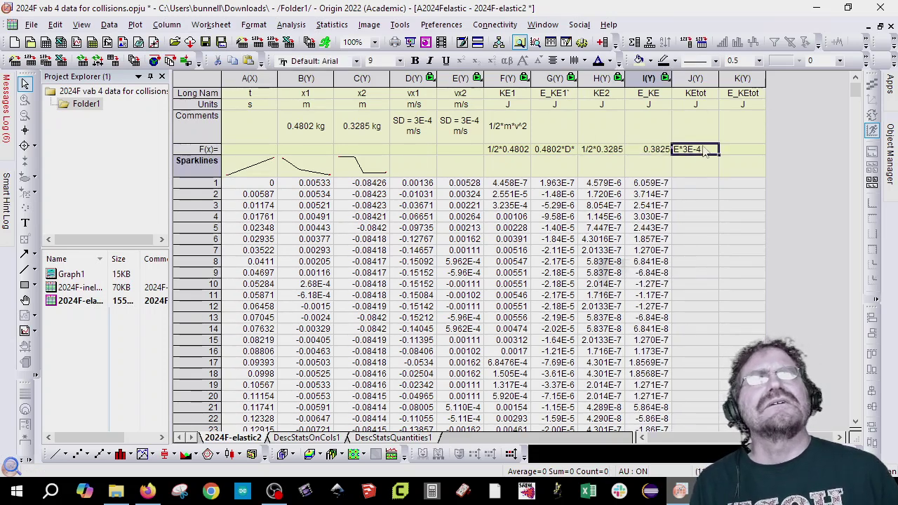
Fill KEtot (column J) with F+H and draft sqrt(G^2+I^2 for column K.
left_click(702, 150)
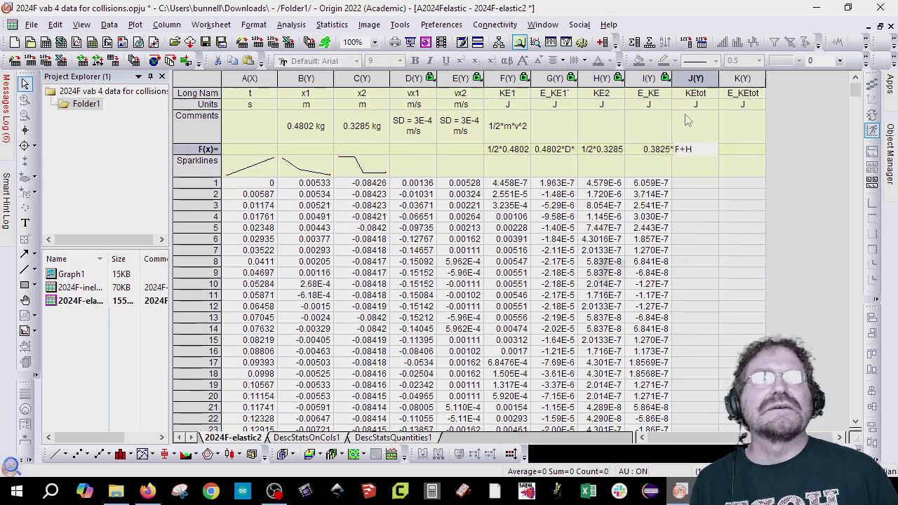
key("Tab")
type("sq")
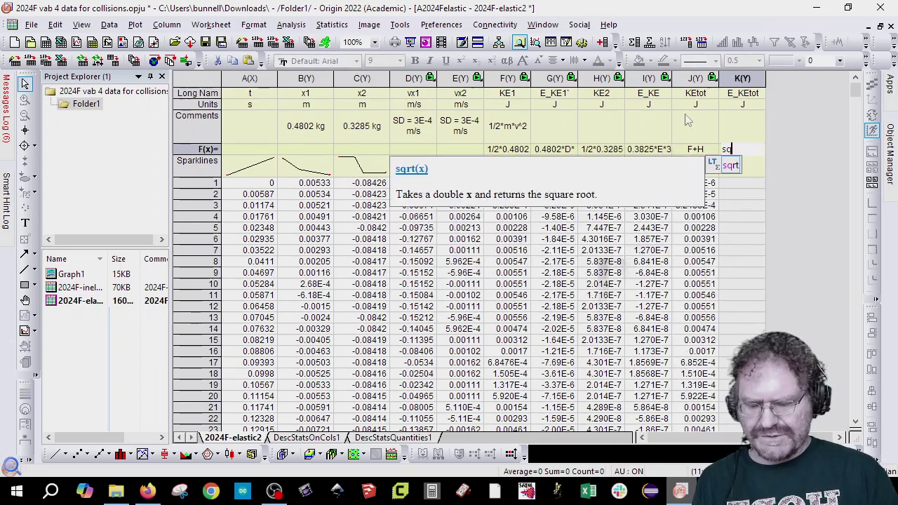
type("rrt")
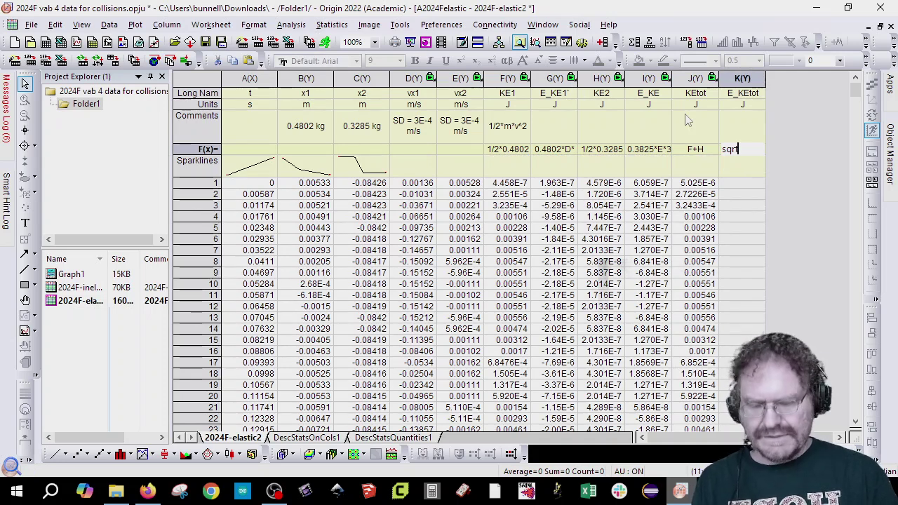
type("t")
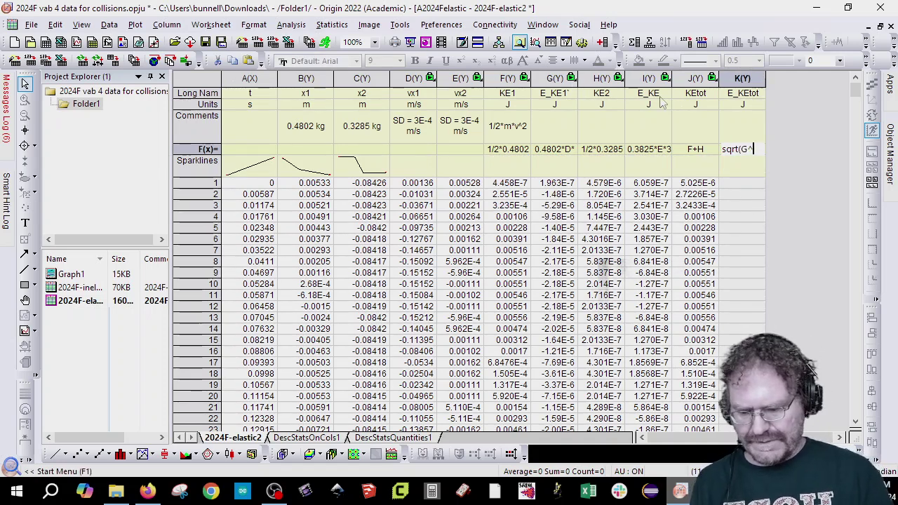
type("G^2+I^2")
key("Return")
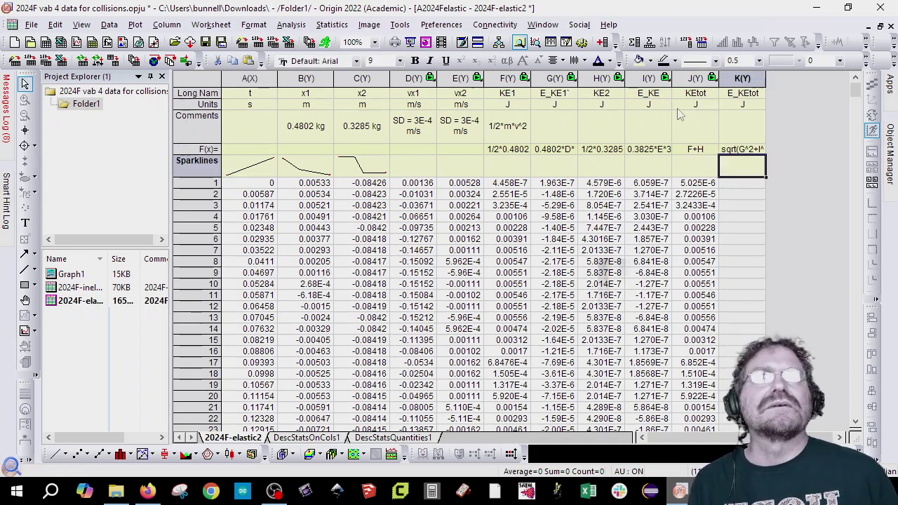
double_click(750, 152)
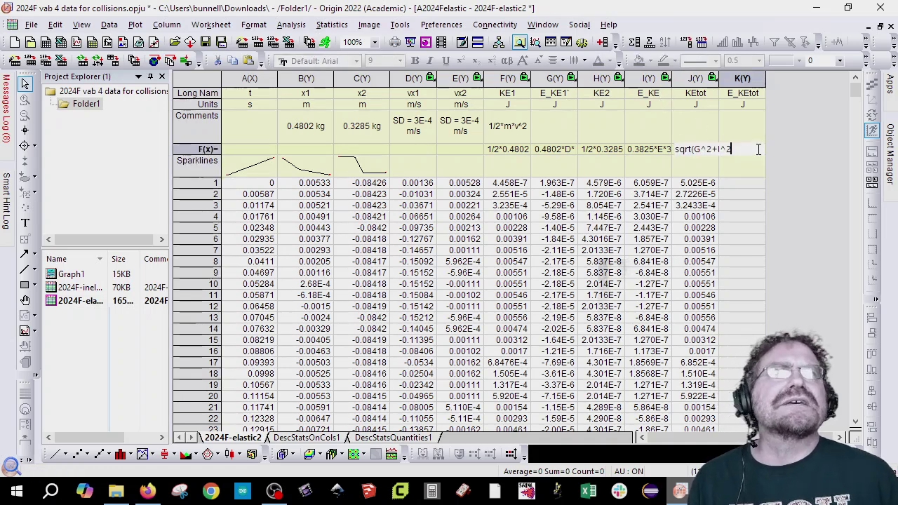
Apply sqrt(G^2+I^2) to E_KEtot and select the E_KE1, E_KE and E_KEtot columns.
type(")")
key("Return")
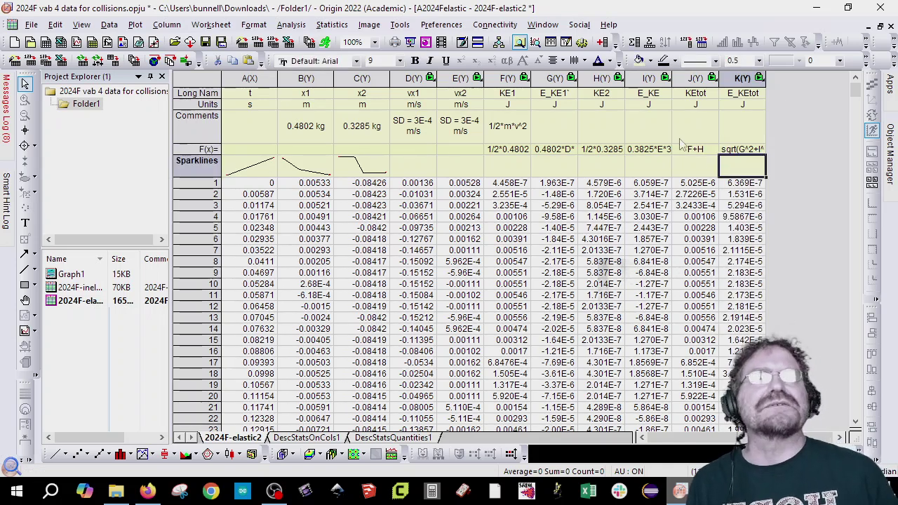
left_click(740, 80)
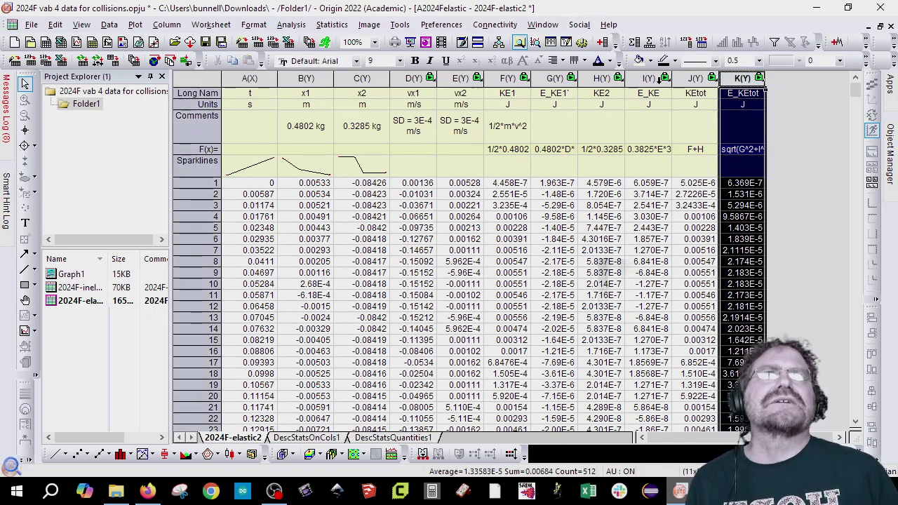
left_click(652, 78, "ctrl")
left_click(554, 78, "ctrl")
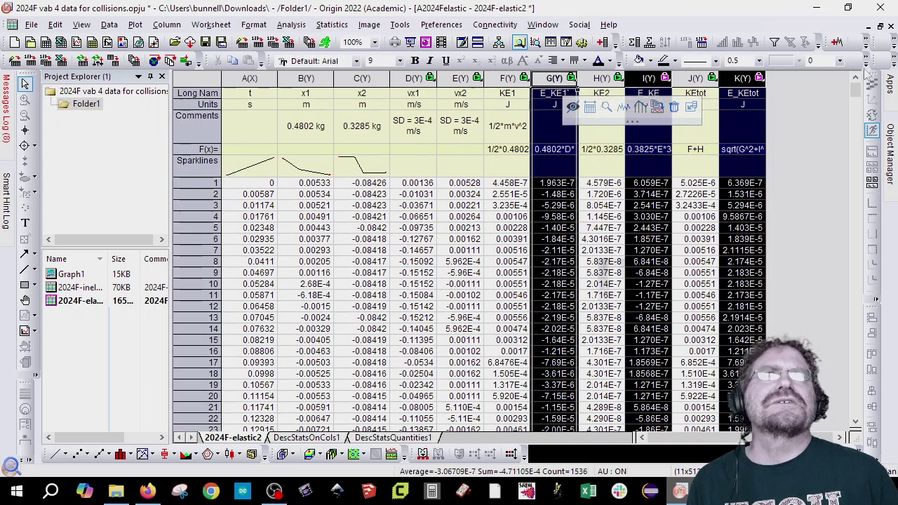
Resize the Origin window, then make it fill the screen again.
left_click(881, 26)
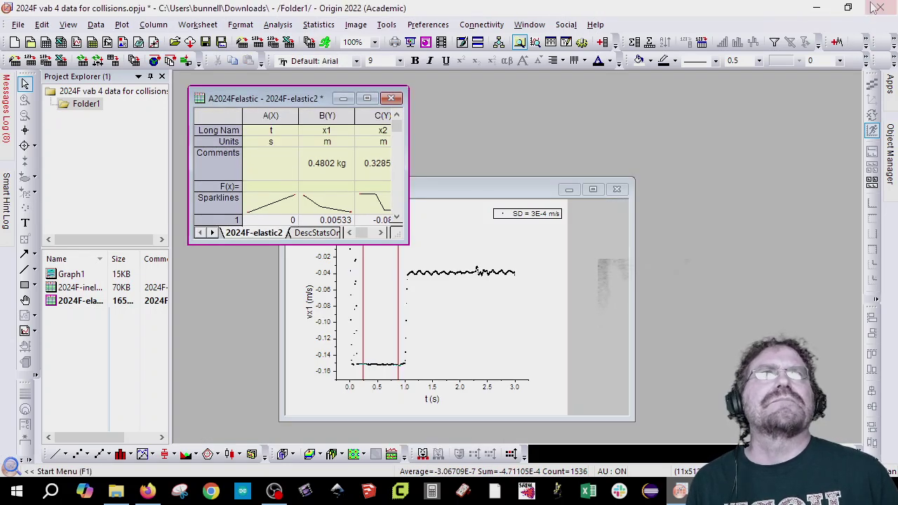
left_click(848, 7)
mouse_move(675, 198)
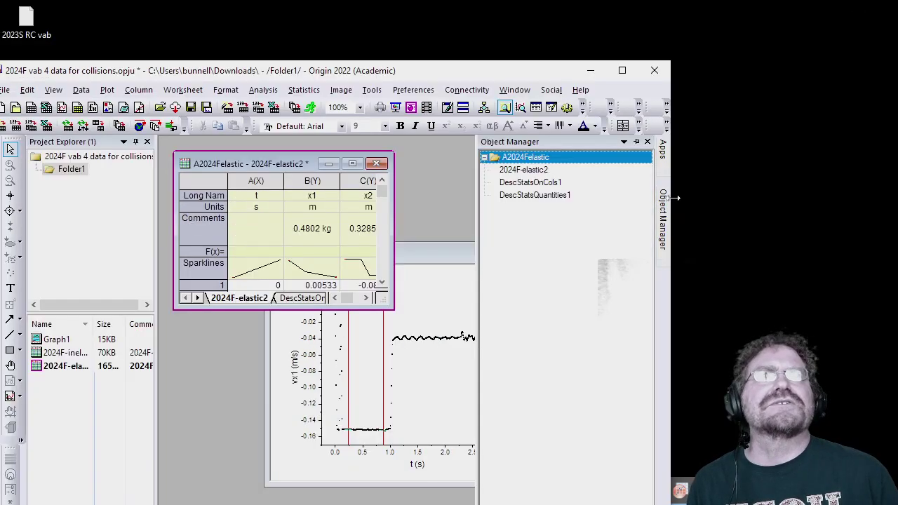
left_click_drag(772, 201, 834, 202)
left_click(802, 107)
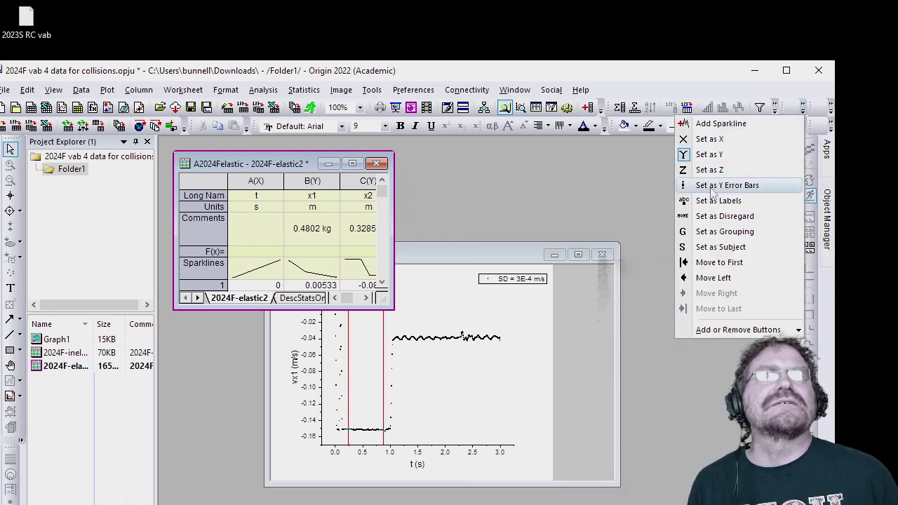
left_click(802, 107)
left_click(786, 70)
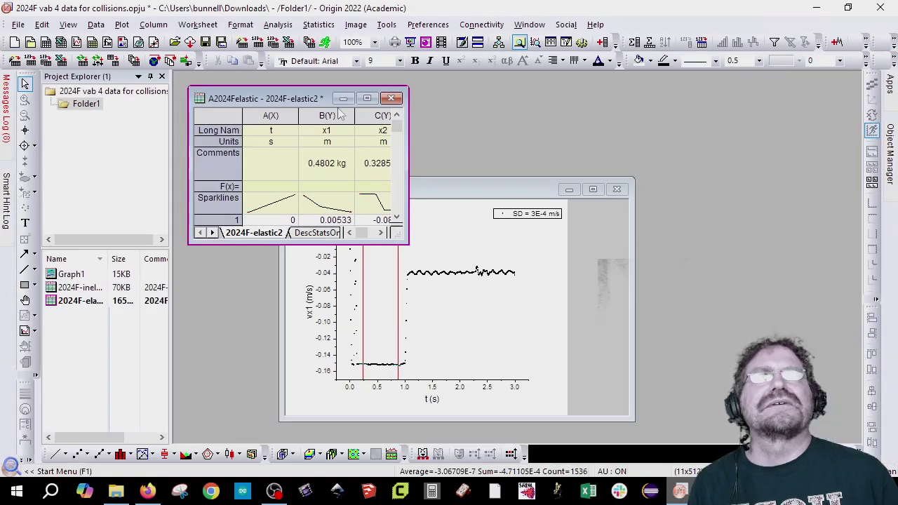
Maximize the 2024F-elastic2 worksheet and select the energy columns KE1 through E_KEtot.
left_click(367, 97)
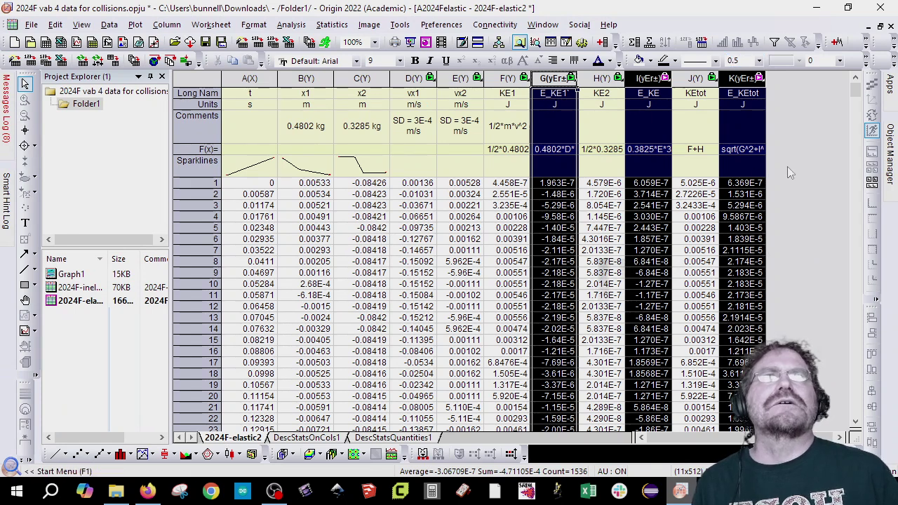
left_click(601, 117)
left_click_drag(505, 76, 744, 77)
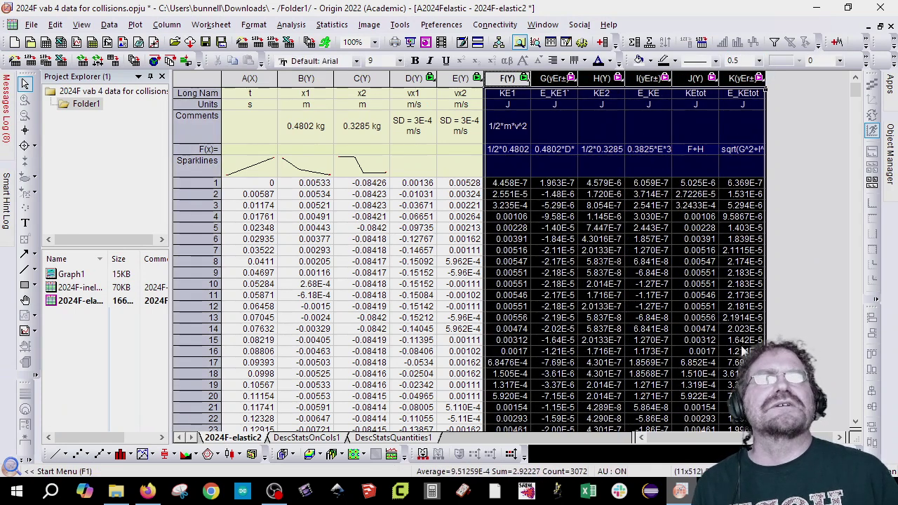
Scatter-plot KE1, KE2 and KEtot against t with symbol size 3.
left_click(250, 78, "ctrl")
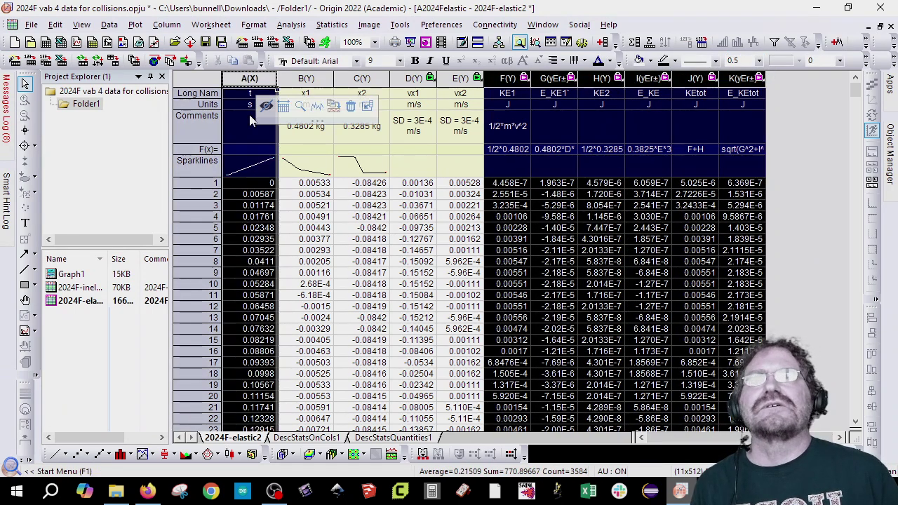
left_click(78, 455)
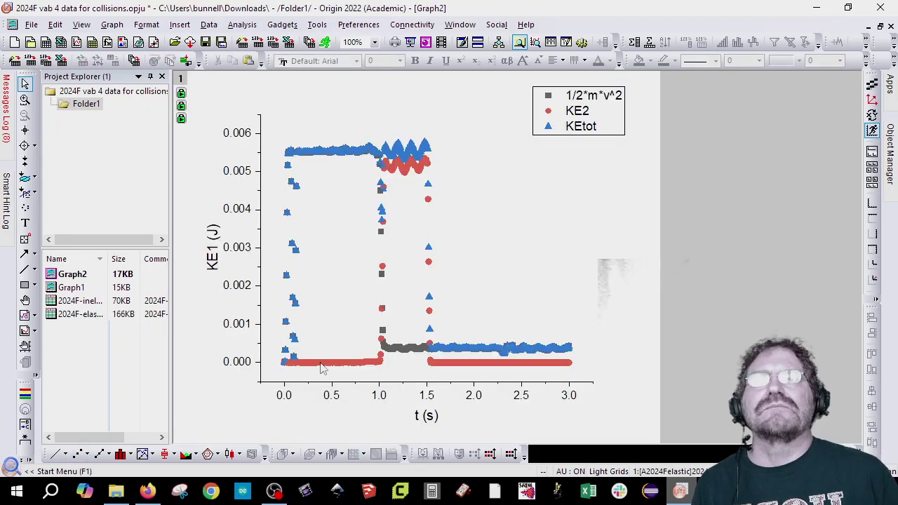
double_click(328, 365)
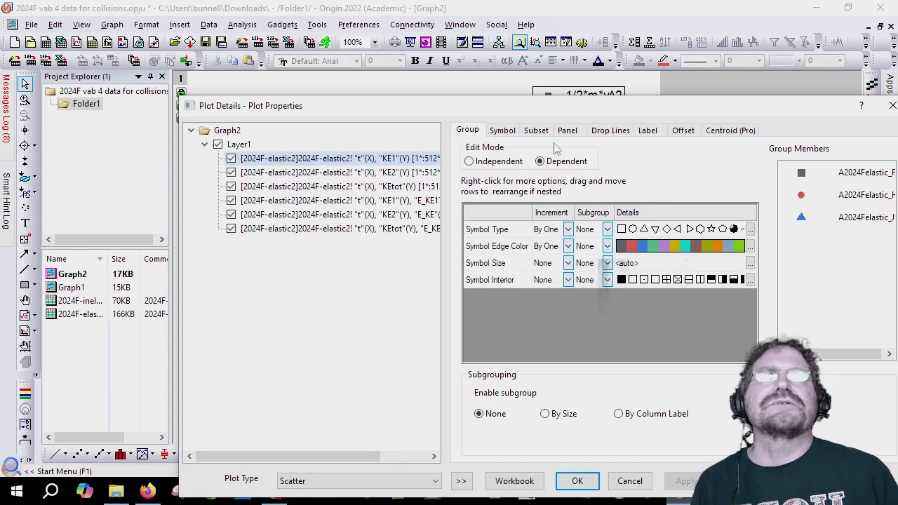
left_click(503, 131)
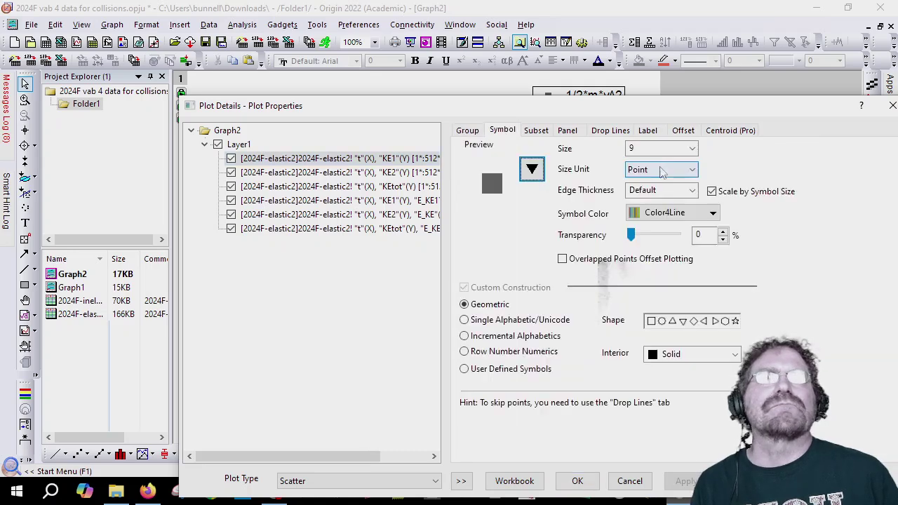
type("3")
key("Return")
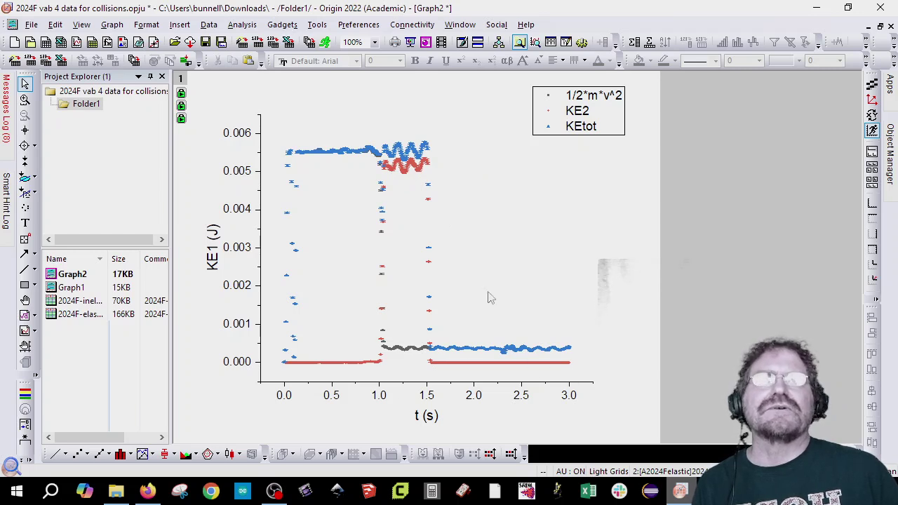
Zoom the energy graph to about 0.3–1.5 s and move the legend to the middle left.
left_click(23, 100)
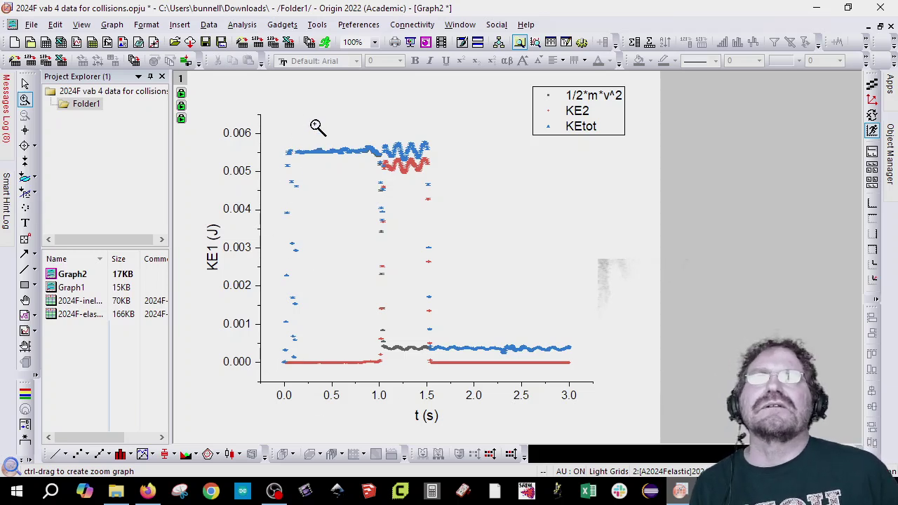
left_click_drag(312, 124, 430, 372)
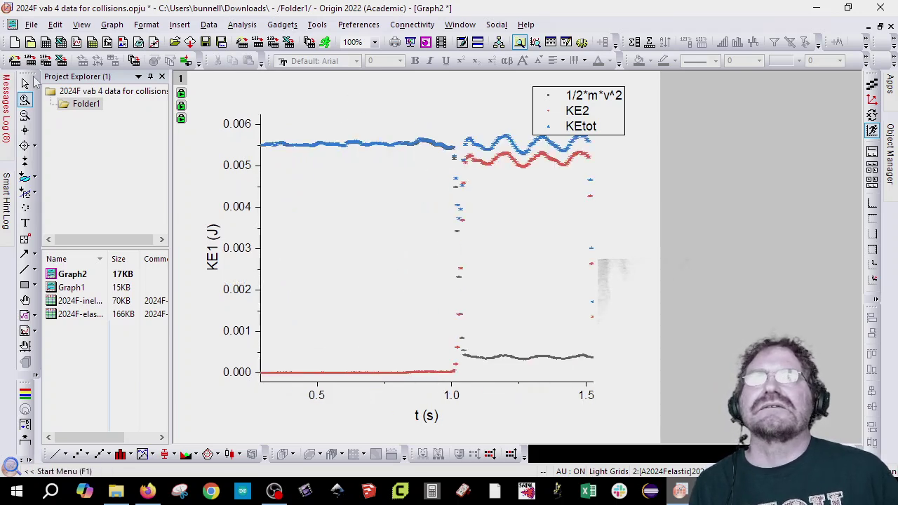
left_click_drag(572, 125, 343, 275)
left_click(680, 263)
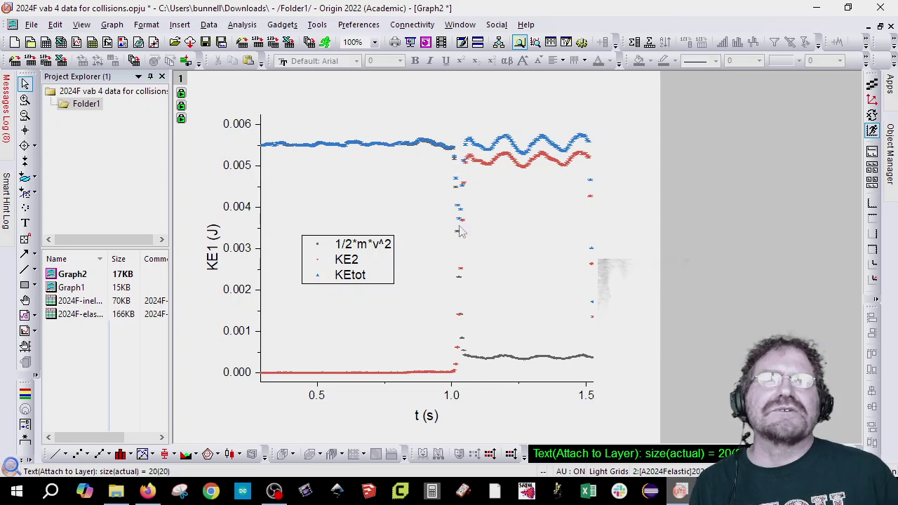
mouse_move(469, 143)
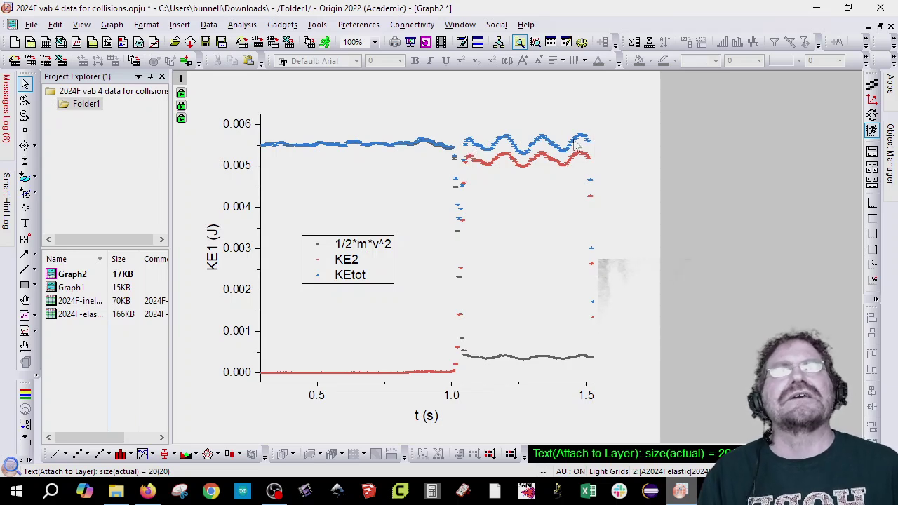
mouse_move(569, 144)
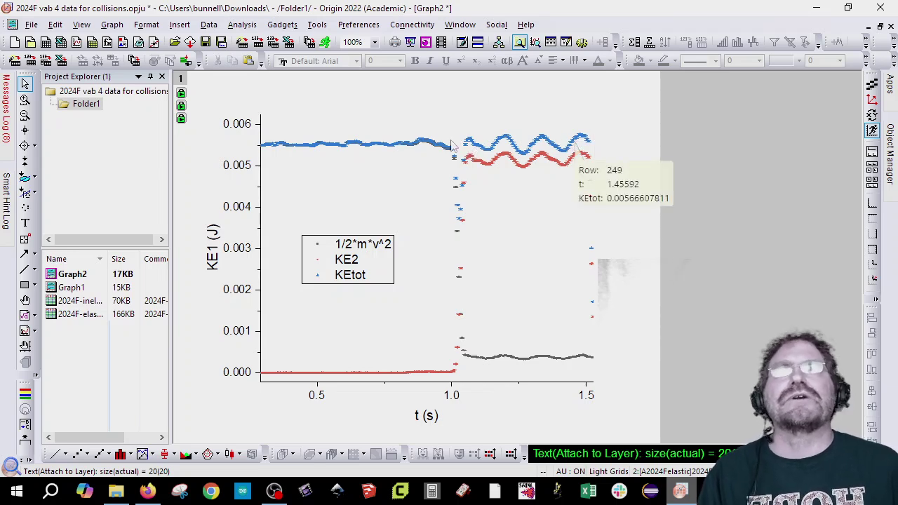
Mark the data ranges before and after the collision (about t = 1.07–1.47 s) on the plot.
left_click(24, 179)
left_click_drag(291, 131, 415, 163)
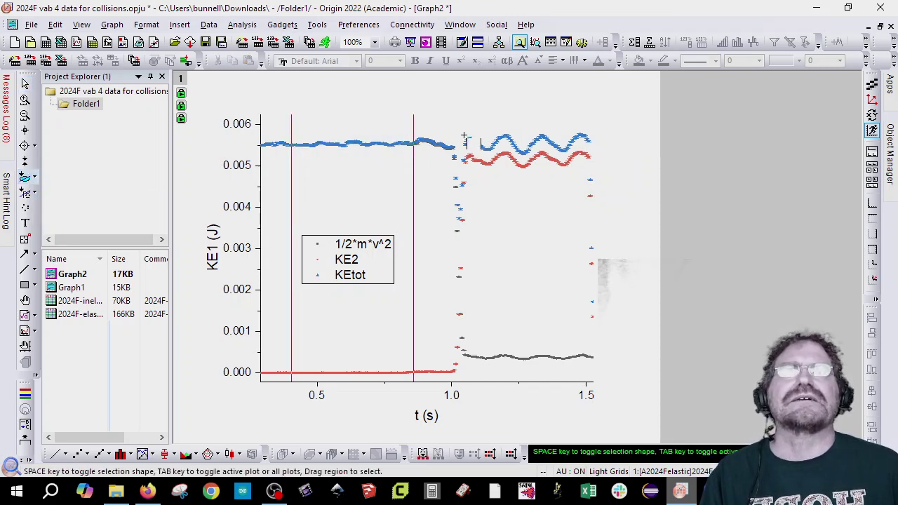
left_click_drag(475, 131, 576, 160)
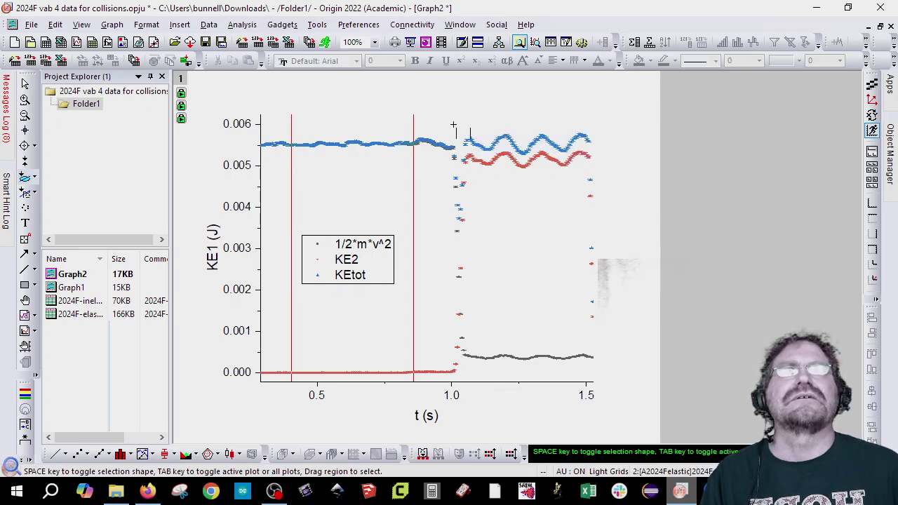
left_click_drag(470, 121, 578, 154)
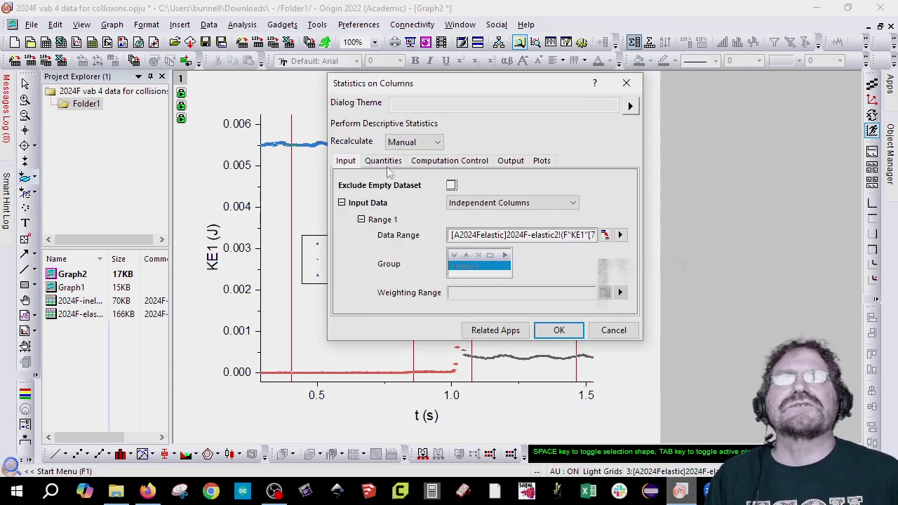
Limit the Statistics on Columns quantities to Mean, Standard Deviation and SE of mean.
left_click(382, 161)
left_click(396, 185)
left_click(396, 185)
left_click(397, 185)
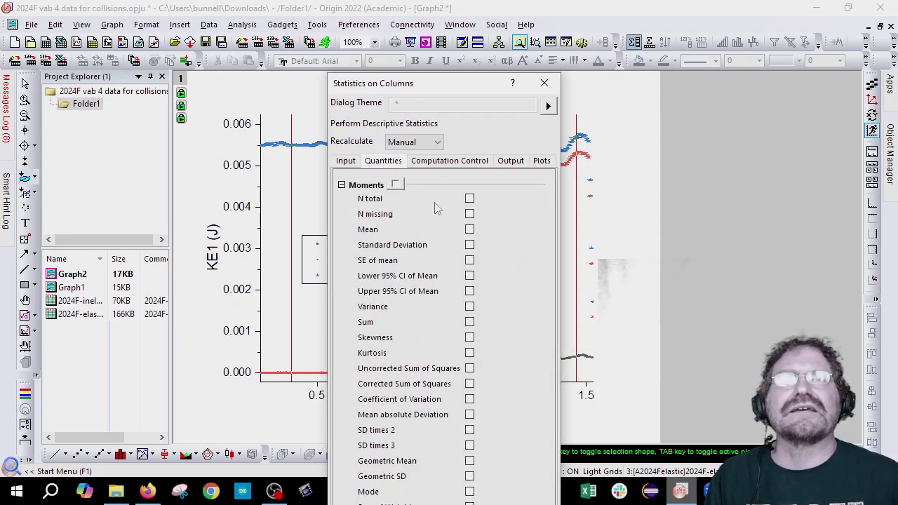
left_click(469, 229)
left_click(470, 244)
left_click(469, 260)
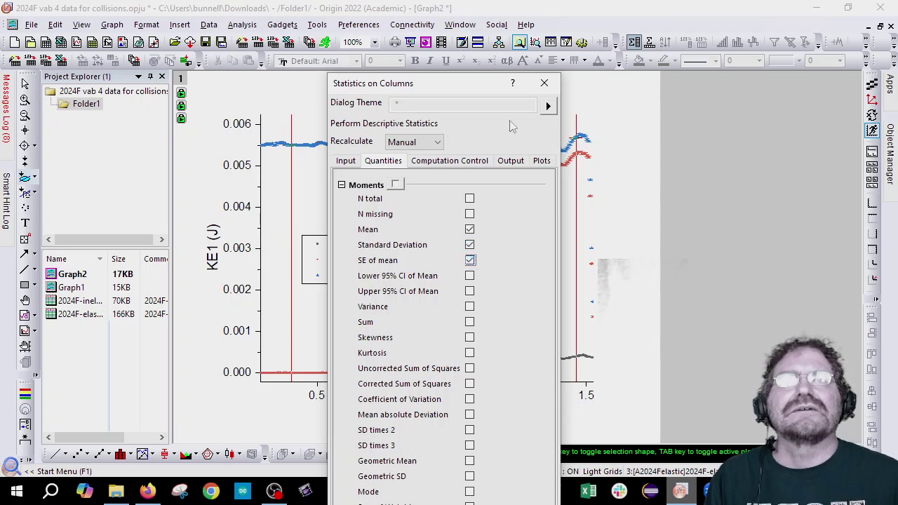
Run the descriptive statistics on KE1 and KEtot and open the report.
left_click_drag(462, 90, 469, 18)
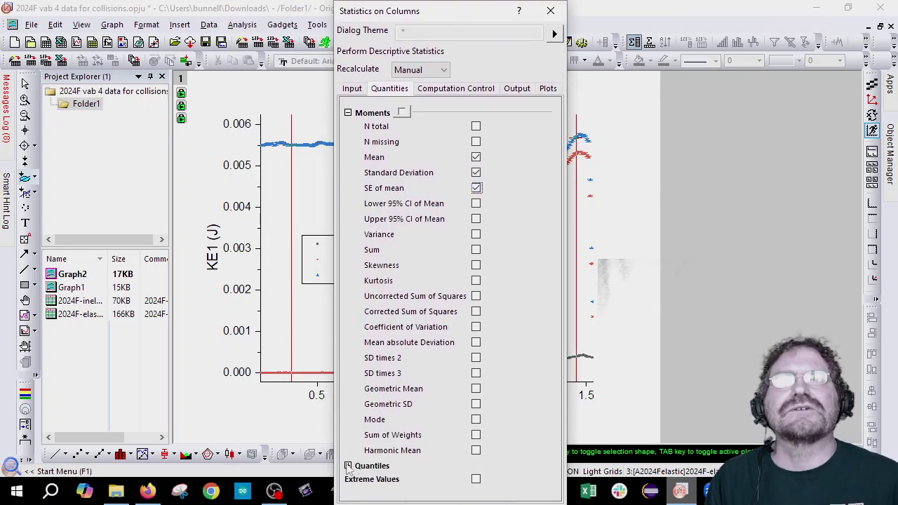
left_click(347, 466)
left_click(348, 465)
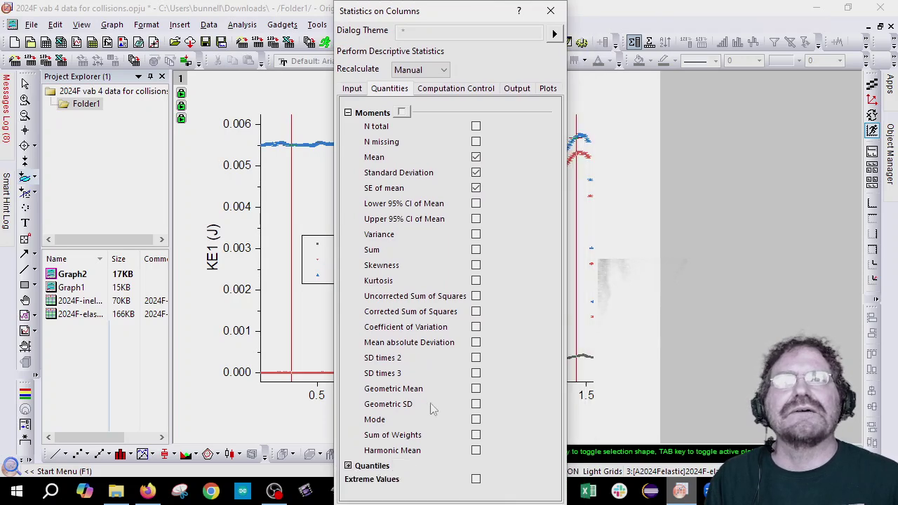
left_click_drag(453, 14, 460, 32)
left_click(364, 107)
left_click(574, 274)
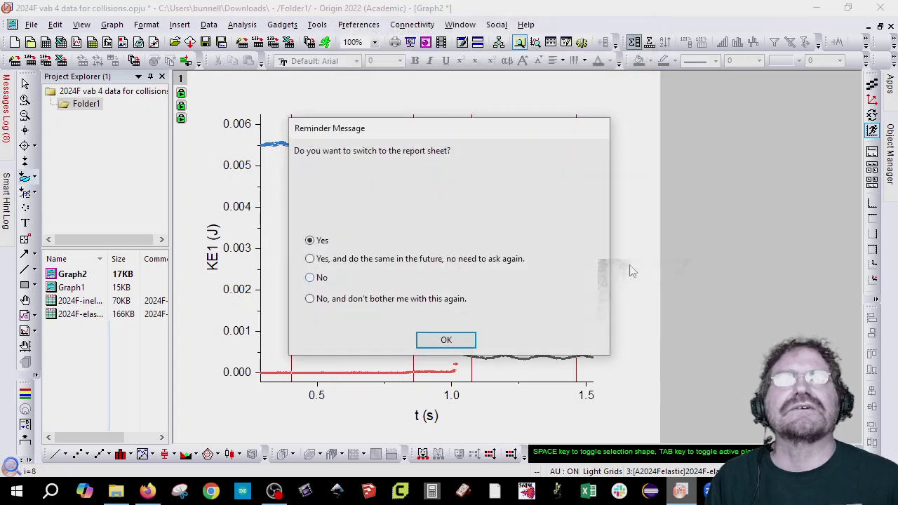
left_click(469, 343)
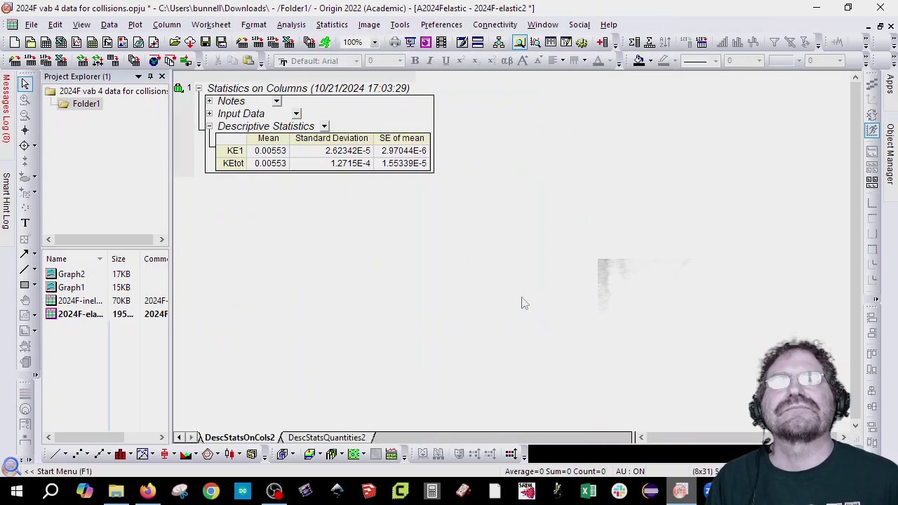
Show the DescStatsQuantities2 sheet with the KE1 and KEtot mean, standard deviation and SE of mean.
left_click(279, 163)
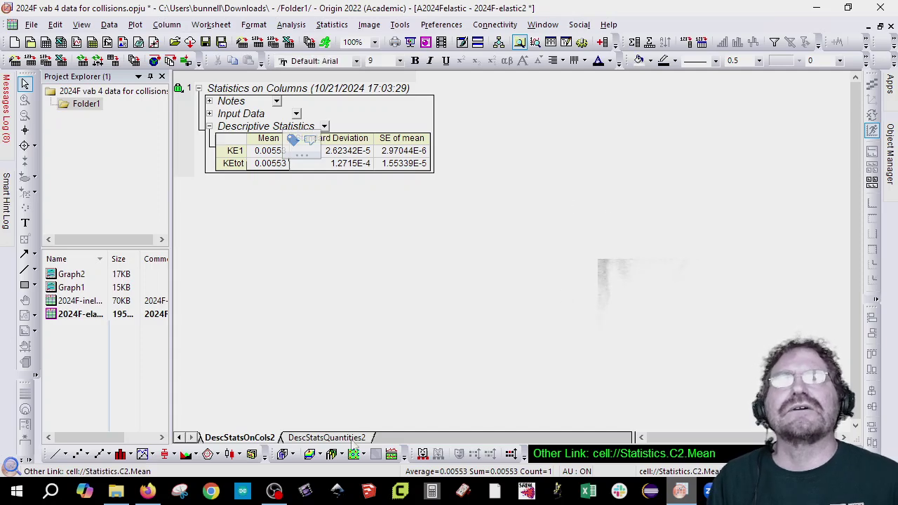
left_click(327, 438)
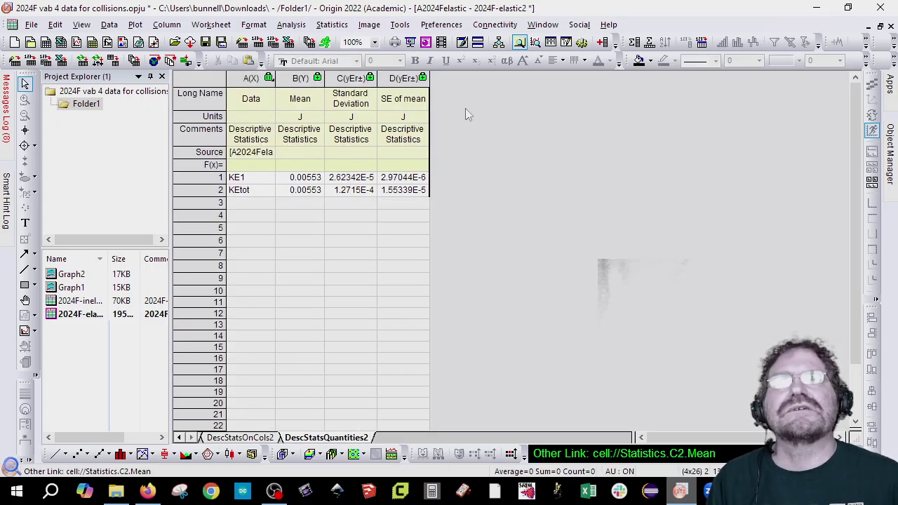
Add a new column E named zscore.
left_click(602, 42)
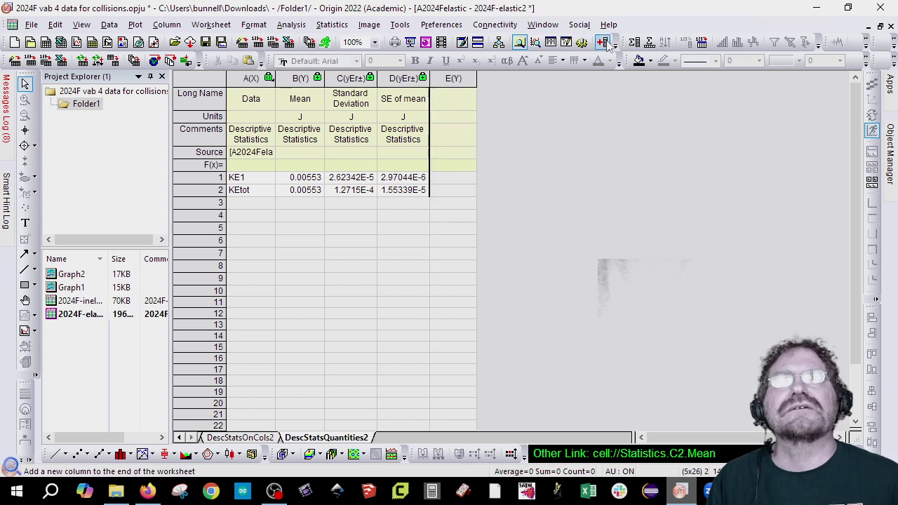
left_click(459, 105)
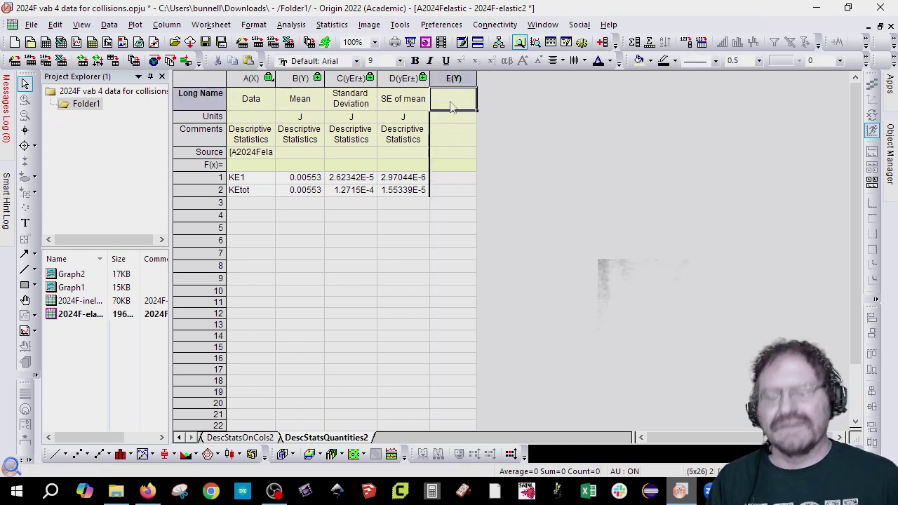
type("zscore")
key("Return")
key("Down")
key("Down")
key("Down")
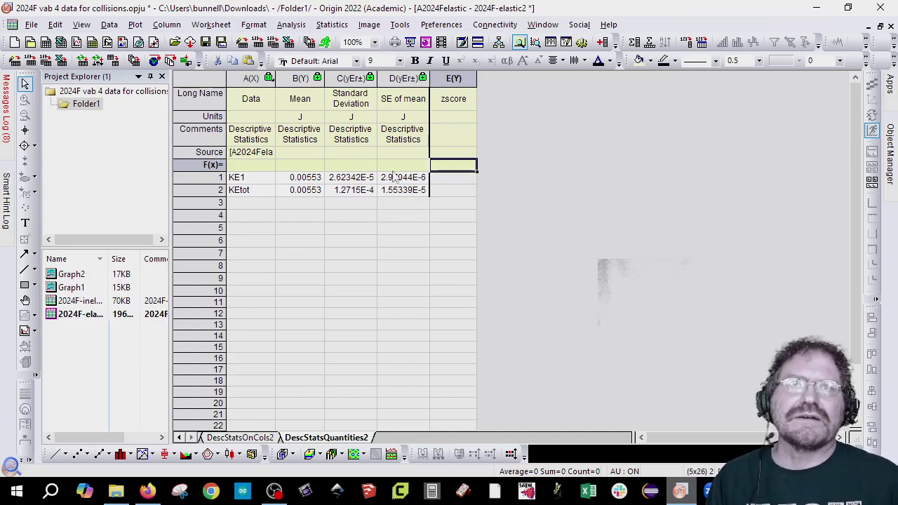
Enter =abs(B1-B2)/sqrt(D^2+E^2) in row 1 of the zscore column.
left_click(466, 179)
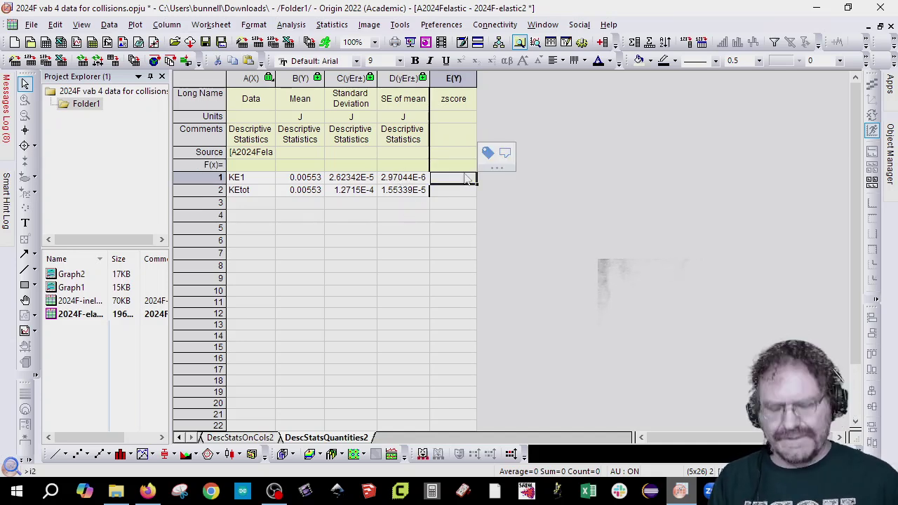
type("=")
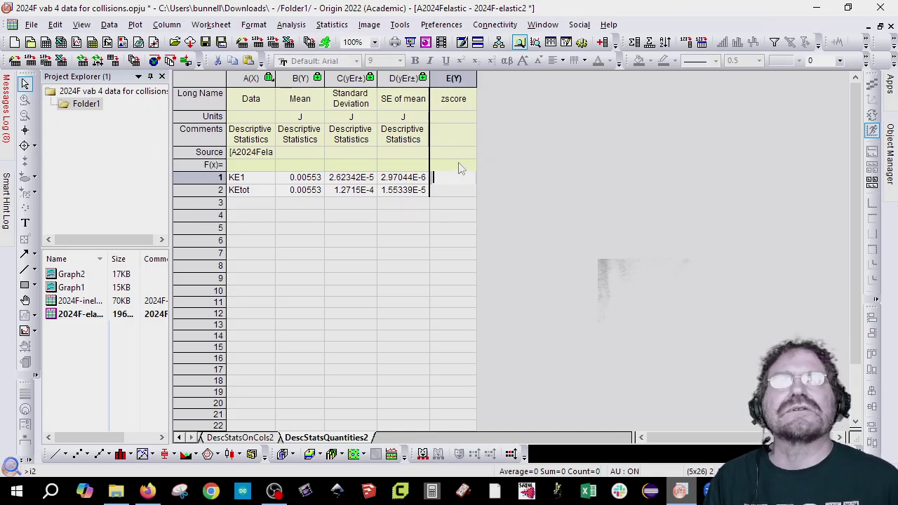
left_click(456, 165)
type("abs(B")
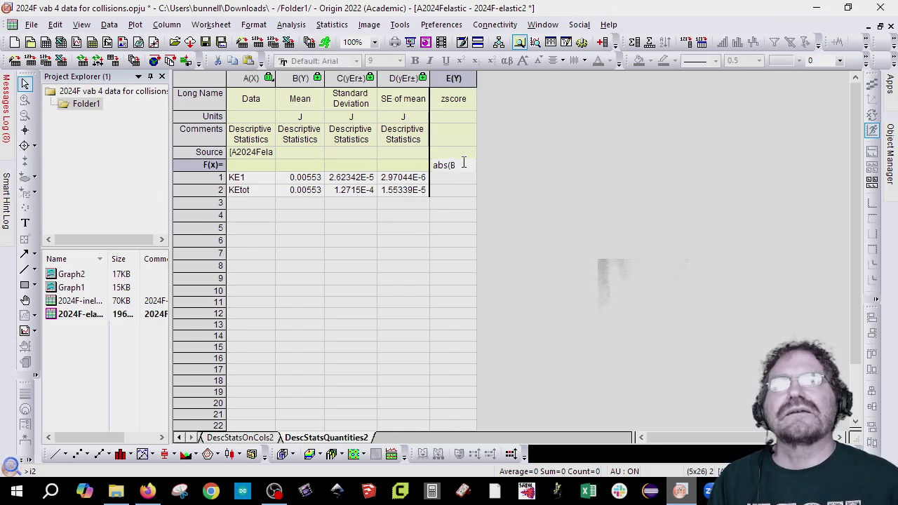
left_click_drag(456, 165, 433, 165)
key("BackSpace")
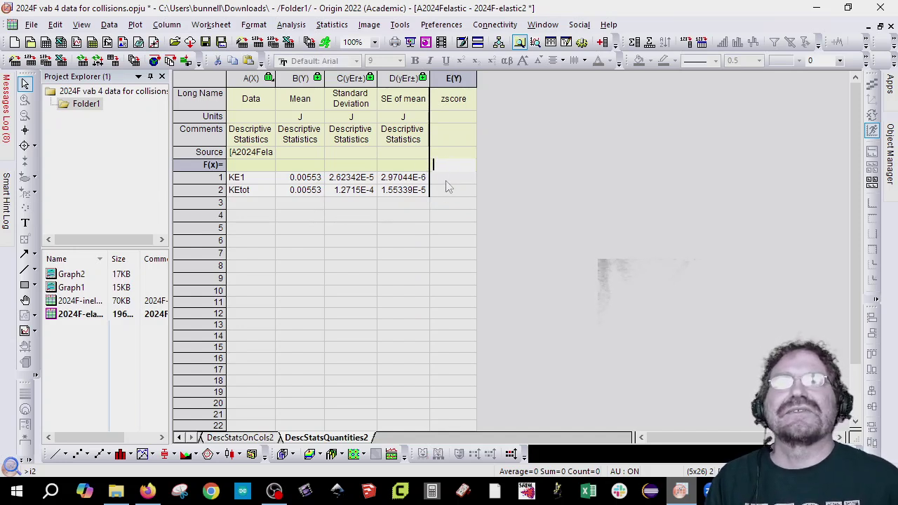
left_click(450, 183)
type("=abs")
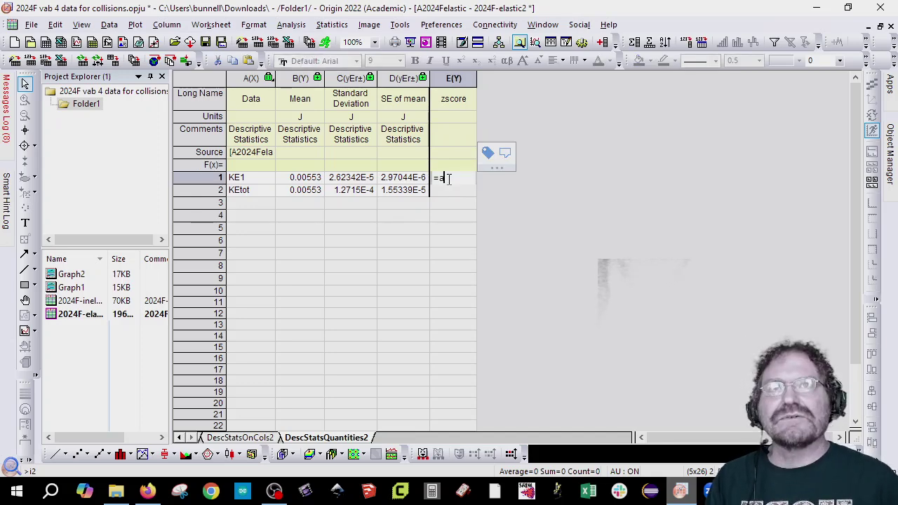
type("(B1-")
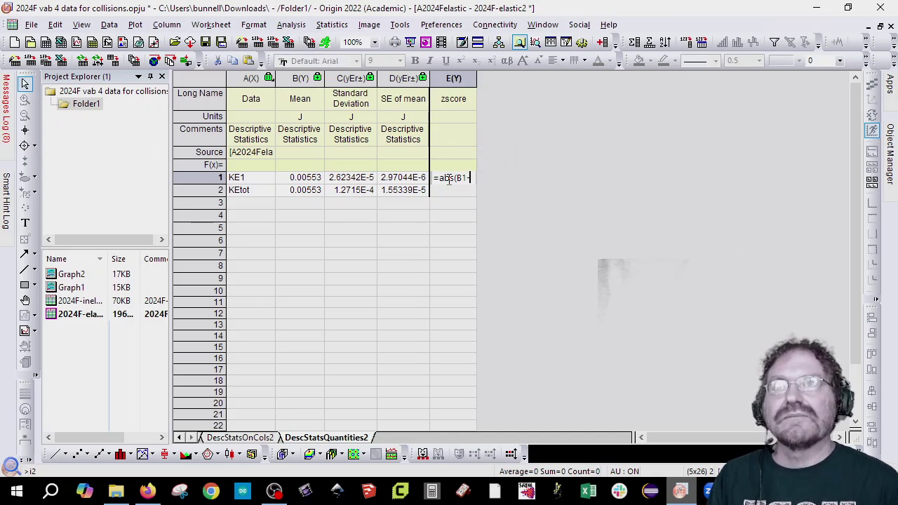
type("B2")
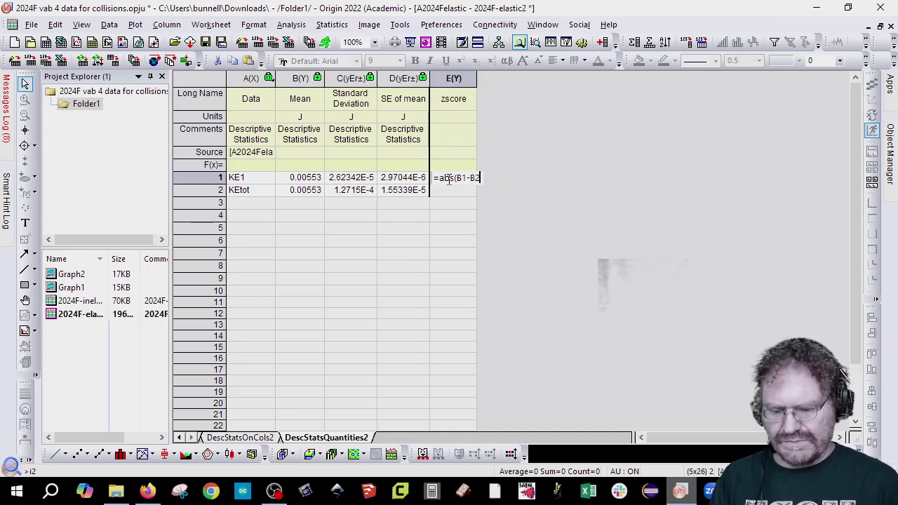
type(")/sqrt(D^2+E")
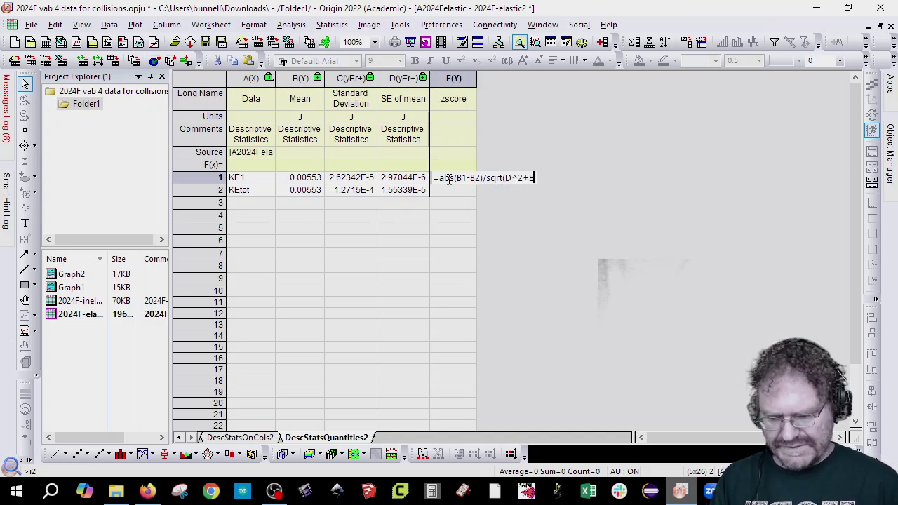
type("^2)")
key("Return")
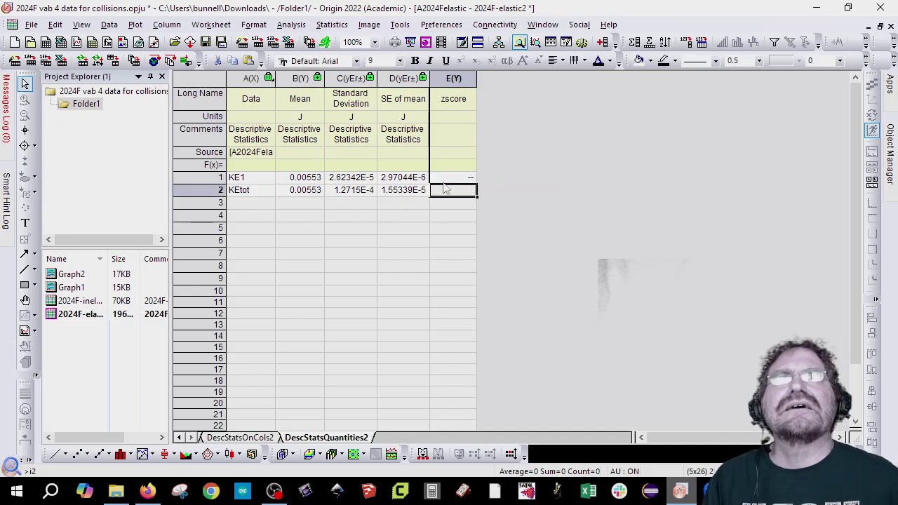
Correct the formula to =abs(B1-B2)/sqrt(D1^2+D2^2), giving 0.16788.
double_click(460, 180)
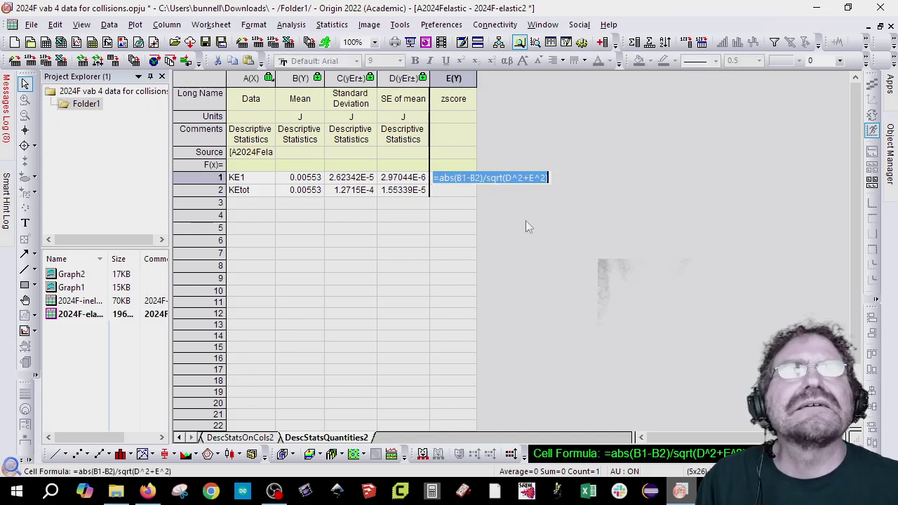
double_click(508, 178)
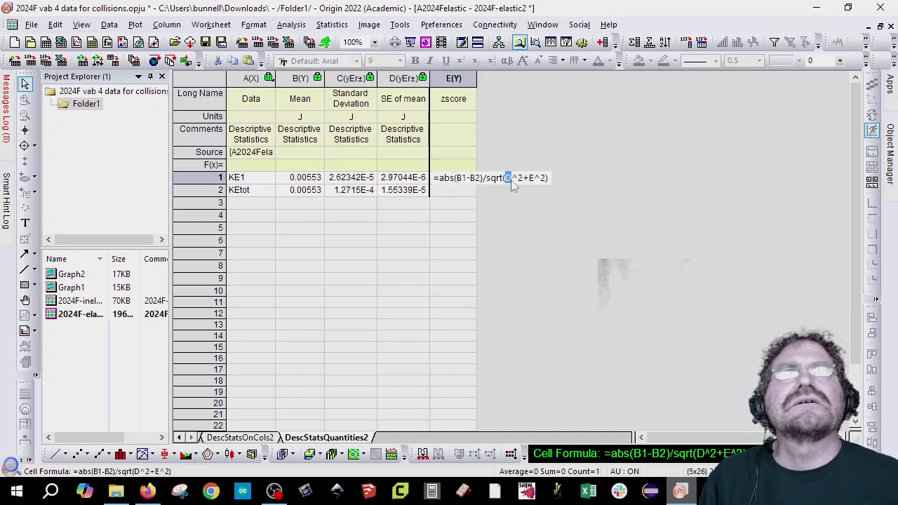
left_click(512, 181)
type("1^2+")
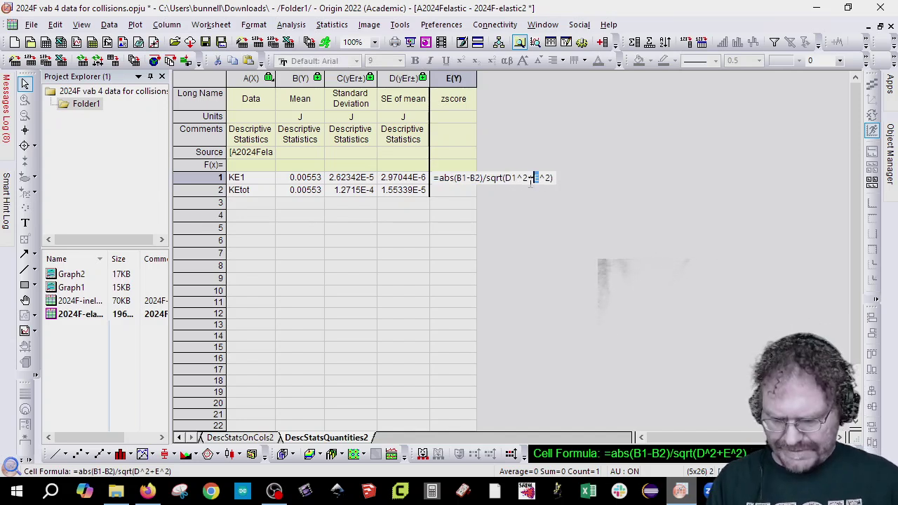
type("D2")
key("Return")
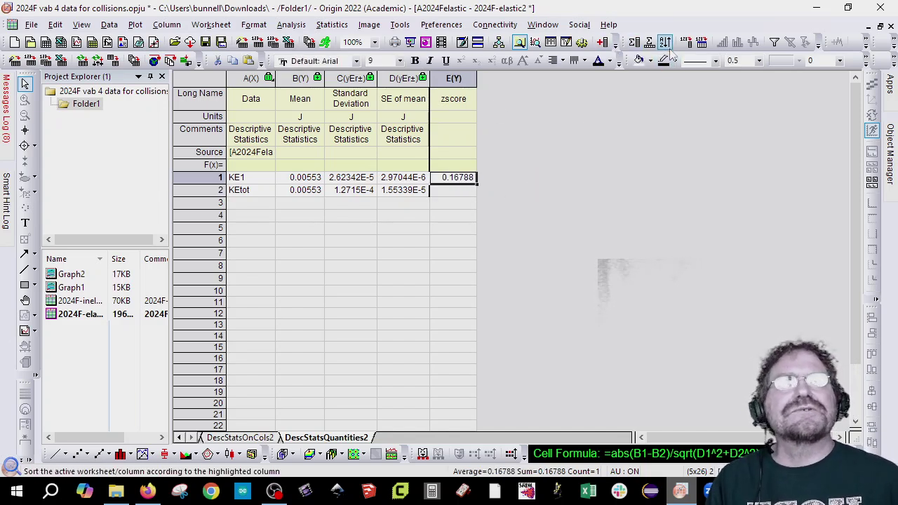
Return to the 2024F-elastic2 data sheet and rename the workbook 'elastic'.
left_click(508, 297)
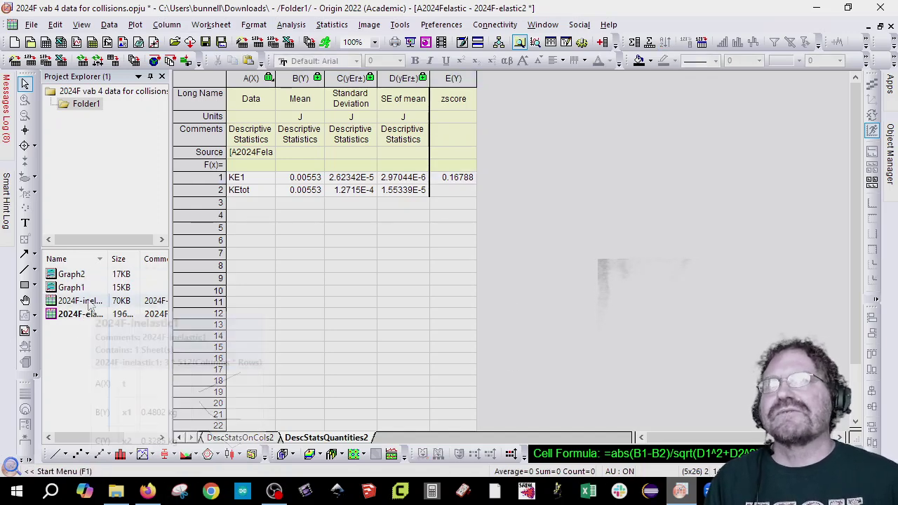
left_click(180, 437)
left_click(180, 437)
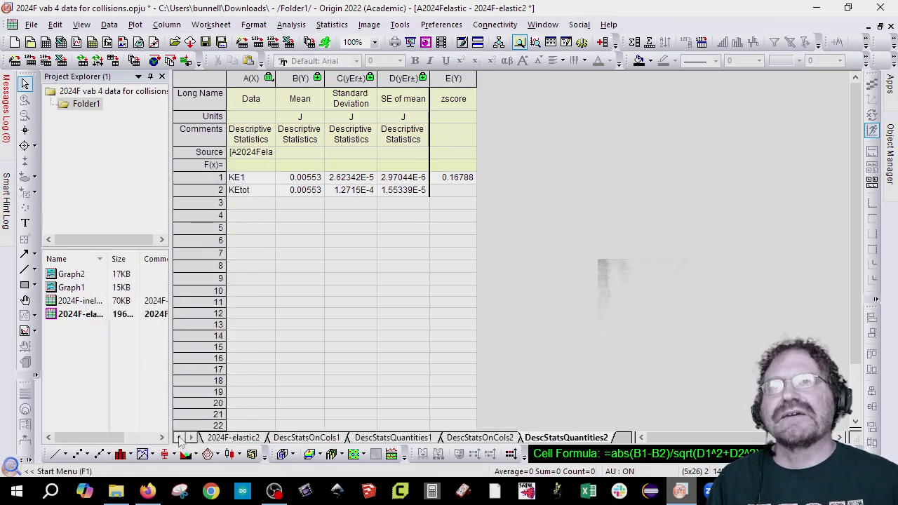
left_click(232, 438)
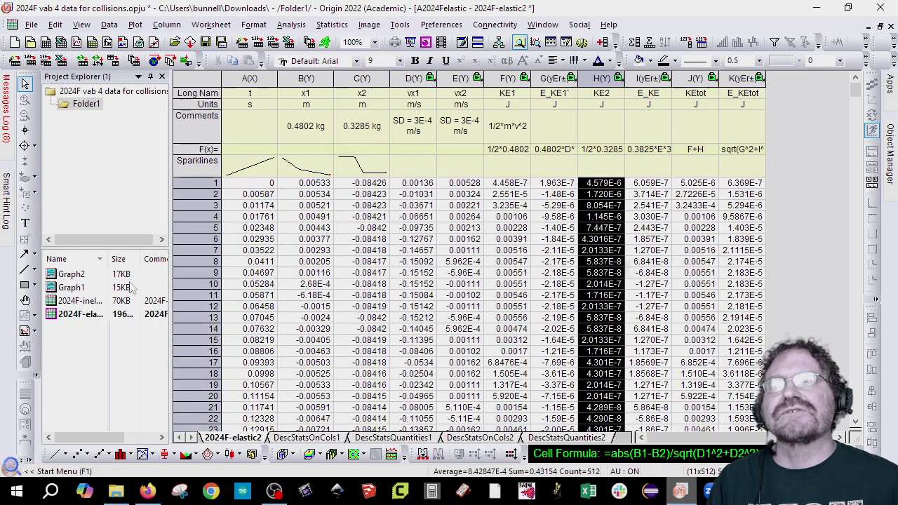
right_click(77, 317)
left_click(112, 170)
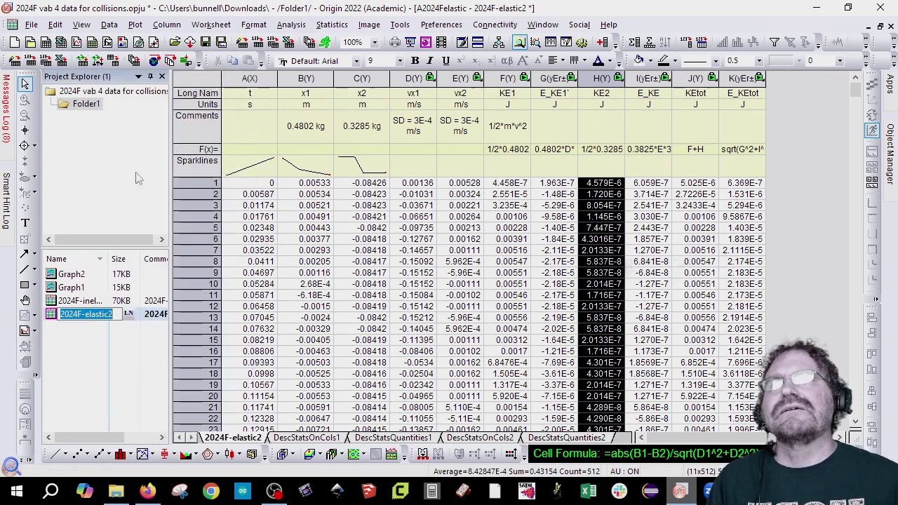
type("elastic")
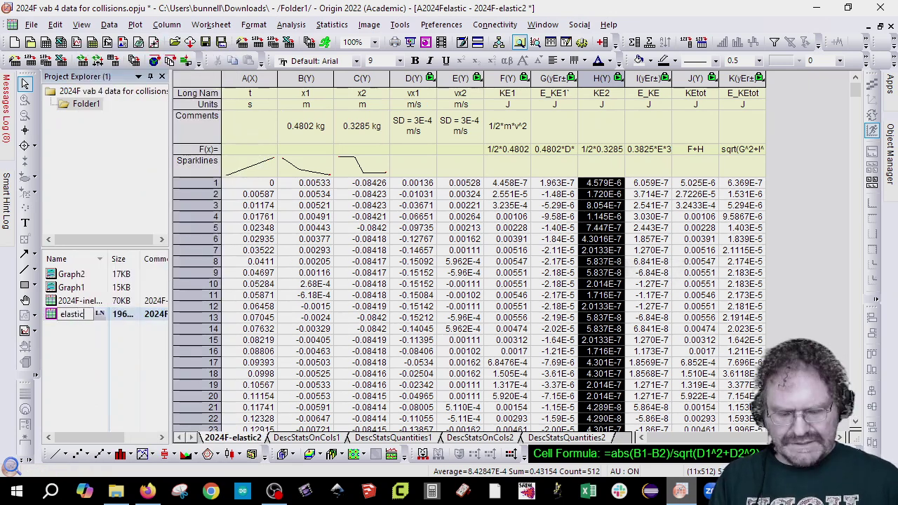
key("Return")
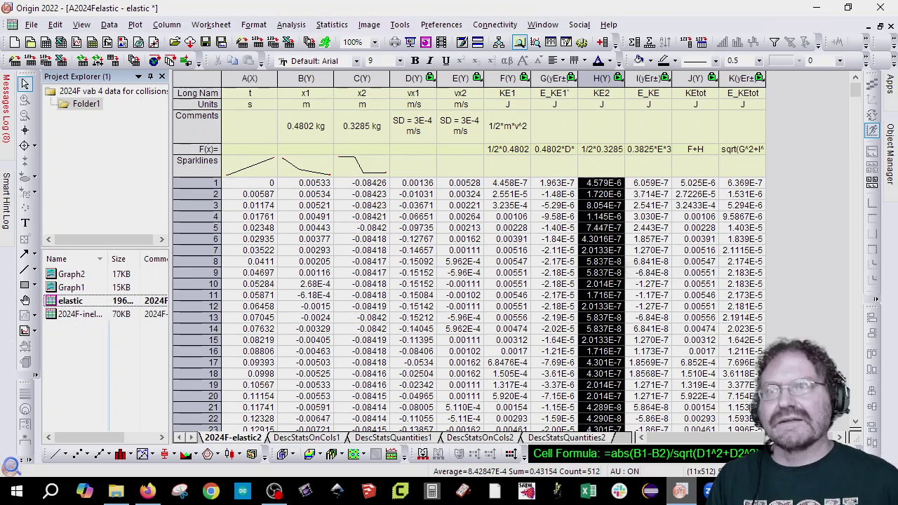
Duplicate the elastic workbook and rename the copy 'inelastic'.
right_click(70, 303)
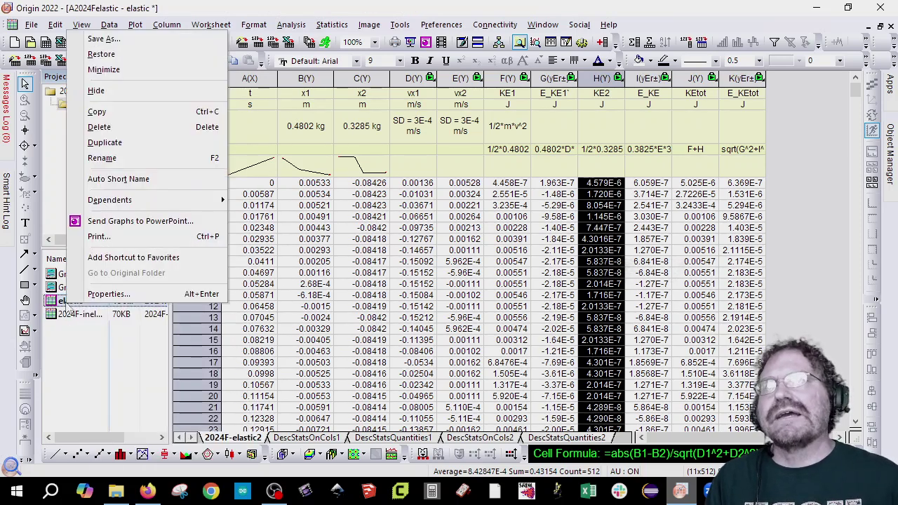
left_click(118, 146)
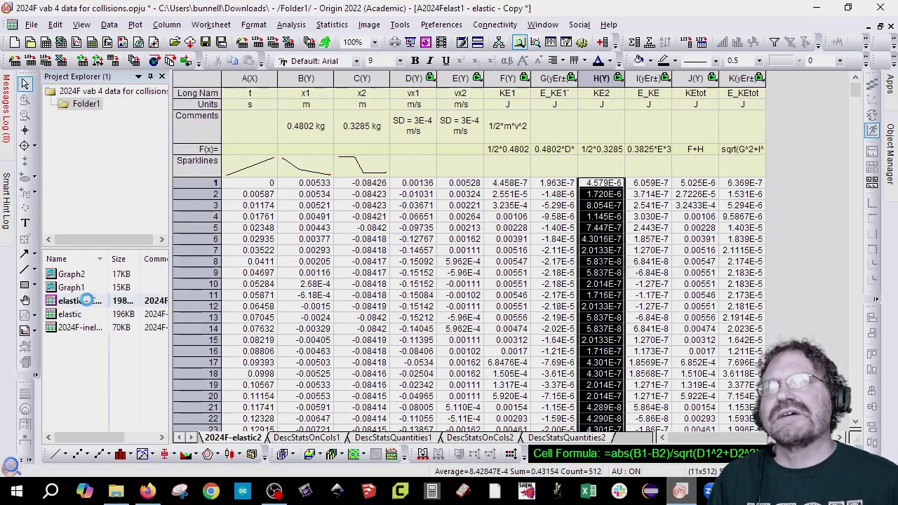
right_click(87, 303)
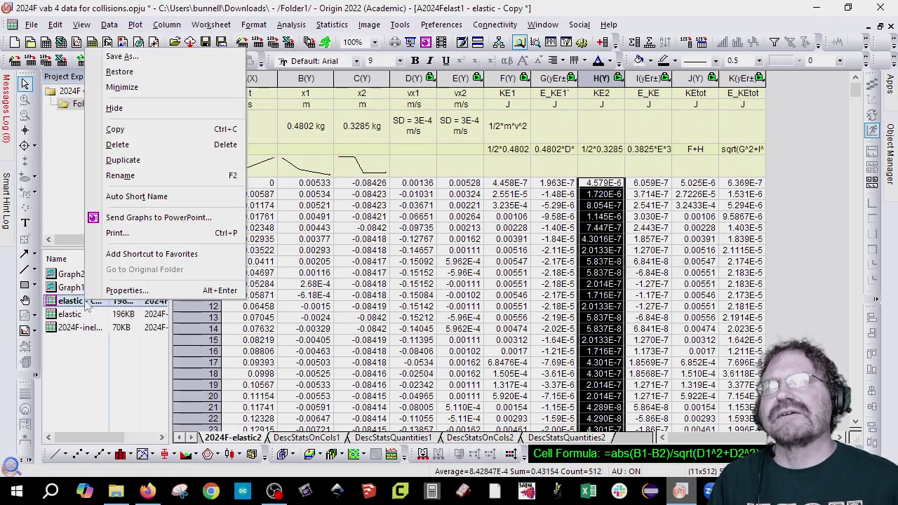
left_click(127, 177)
type("inelasti")
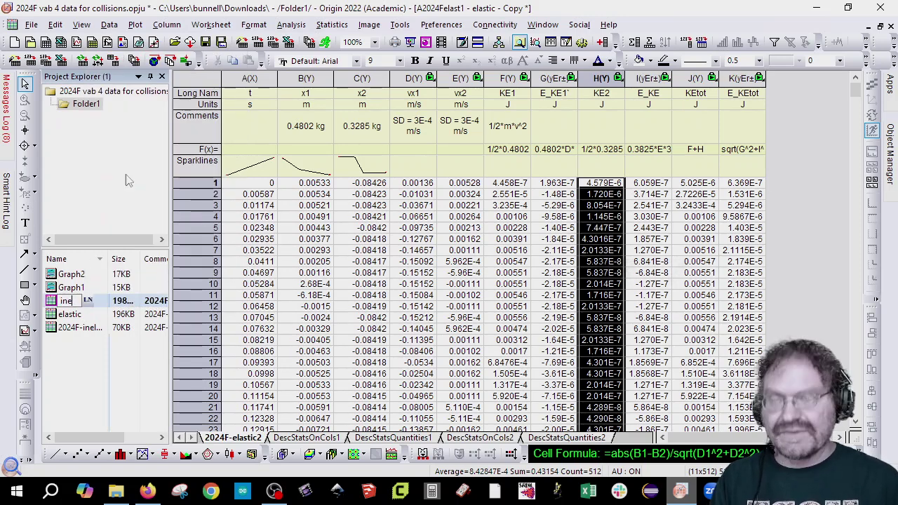
key("BackSpace")
key("BackSpace")
key("BackSpace")
type("tic")
key("Return")
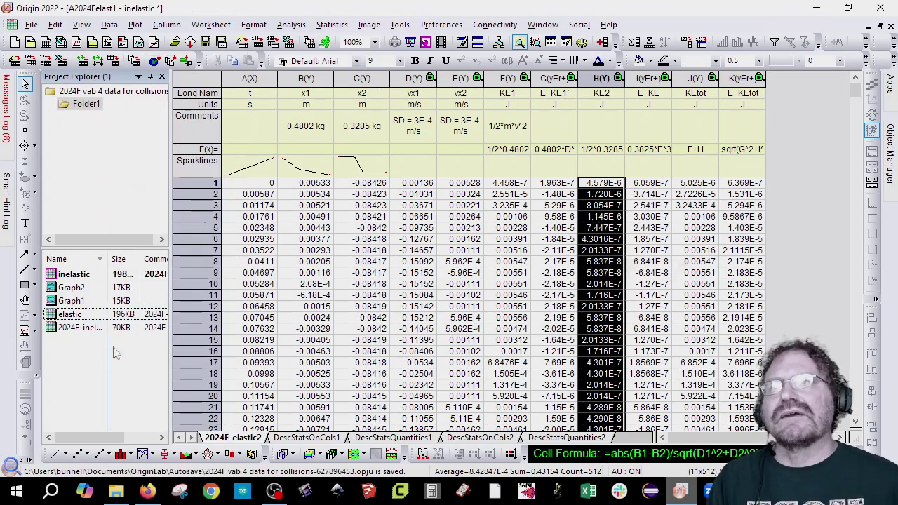
Copy the t, x1 and x2 columns from 2024F-inelastic1 into the inelastic workbook's first columns.
double_click(81, 330)
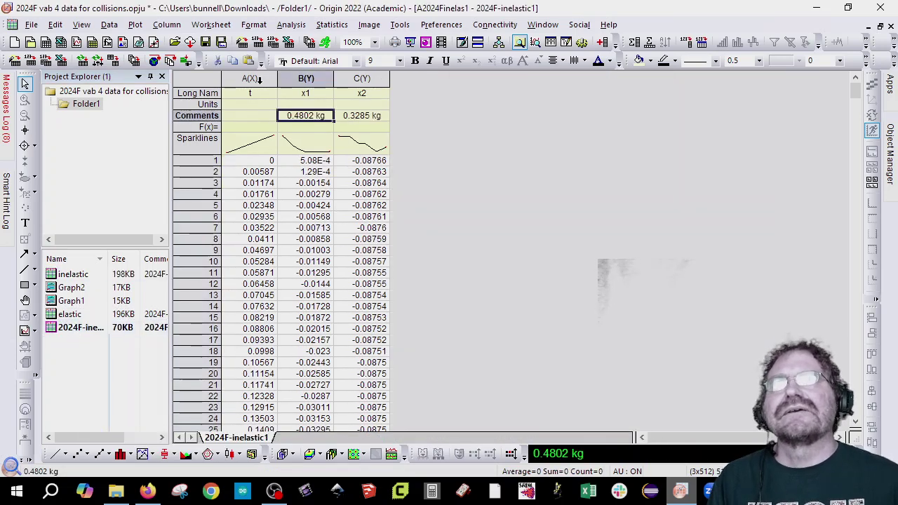
left_click_drag(258, 78, 377, 76)
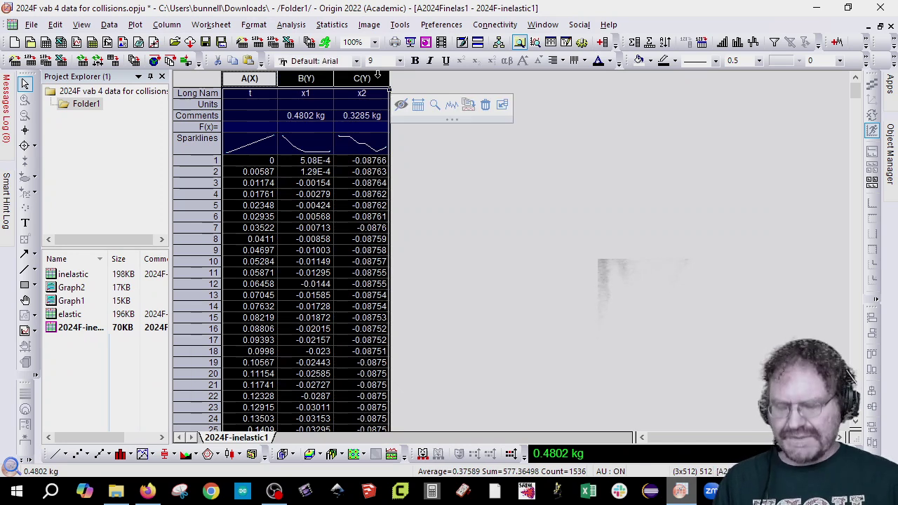
double_click(88, 274)
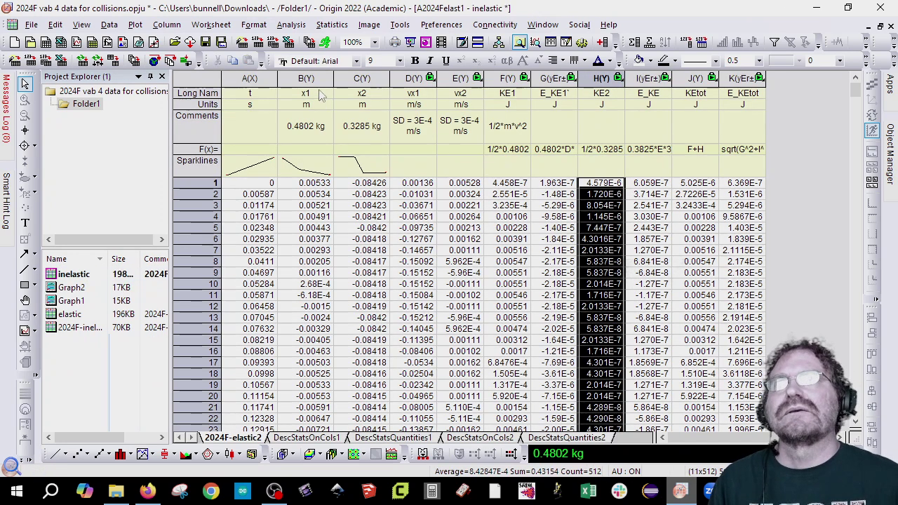
left_click(256, 78)
right_click(257, 79)
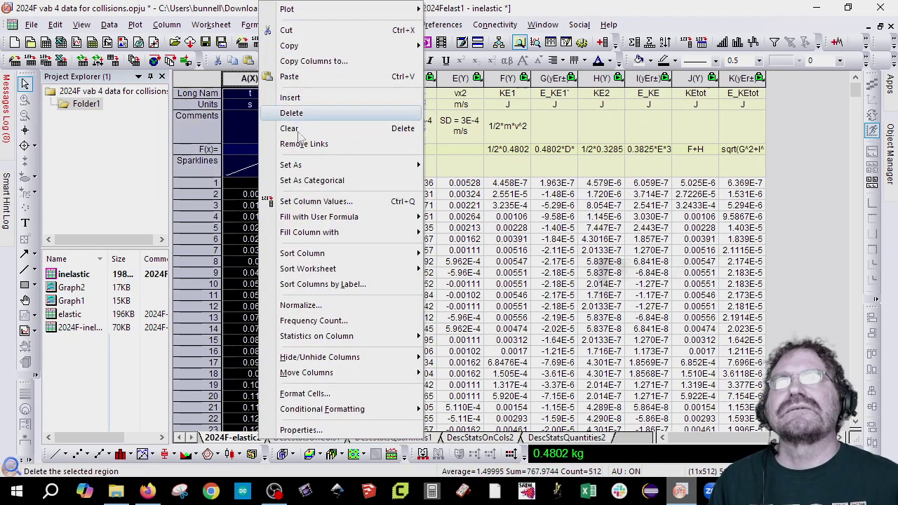
left_click(307, 77)
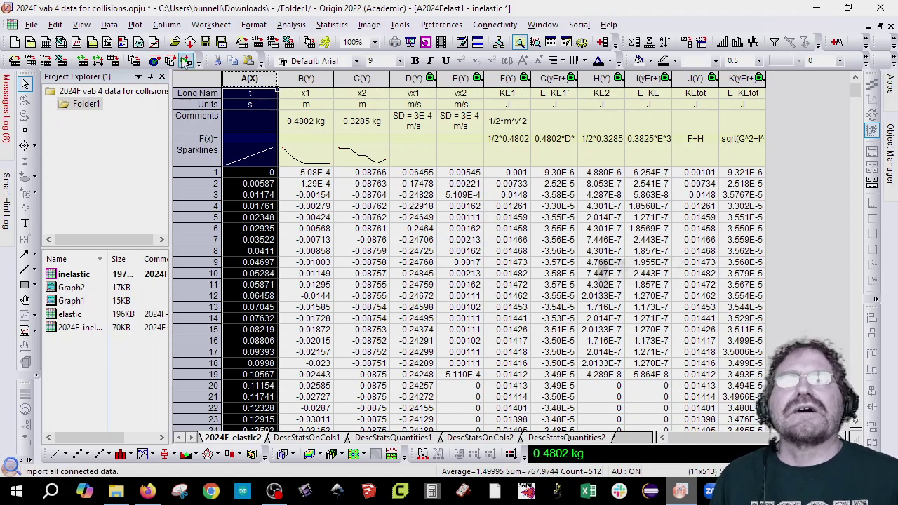
Plot the KE1 through E_KEtot columns as a scatter graph with symbol size 3.
left_click(249, 78)
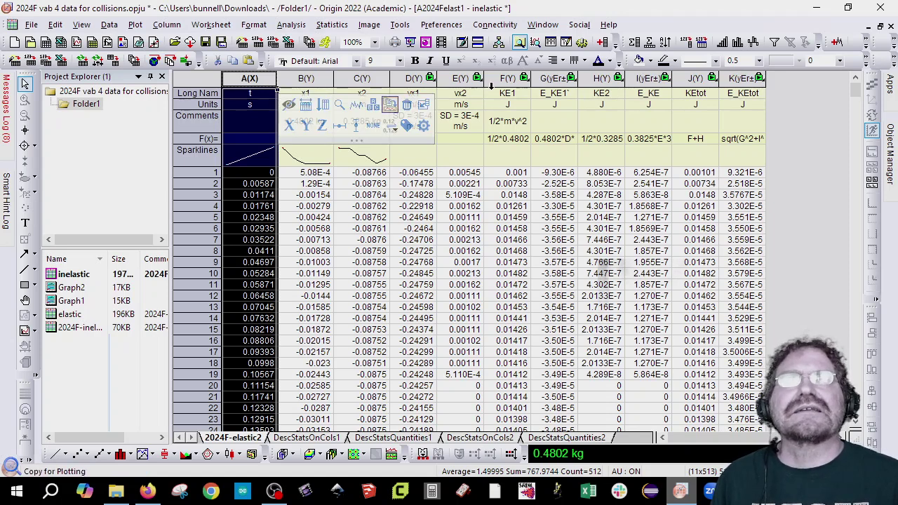
left_click_drag(502, 78, 742, 78)
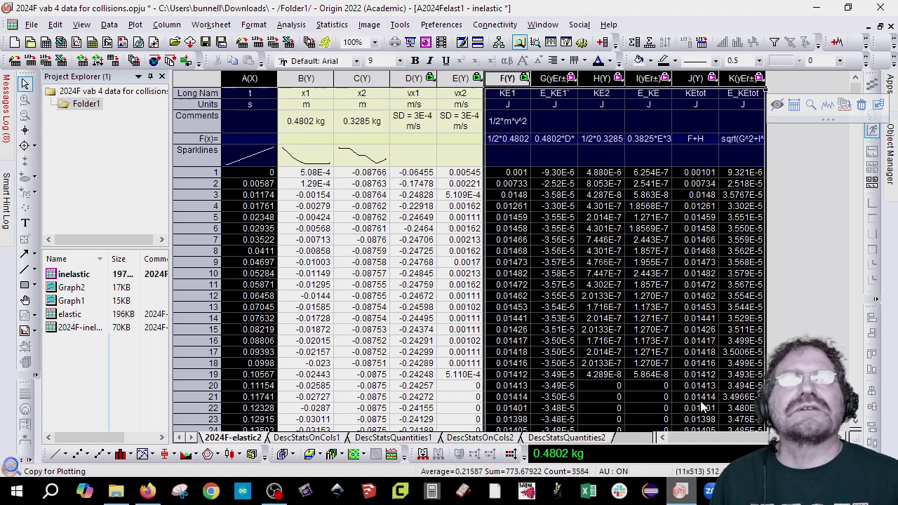
left_click(77, 454)
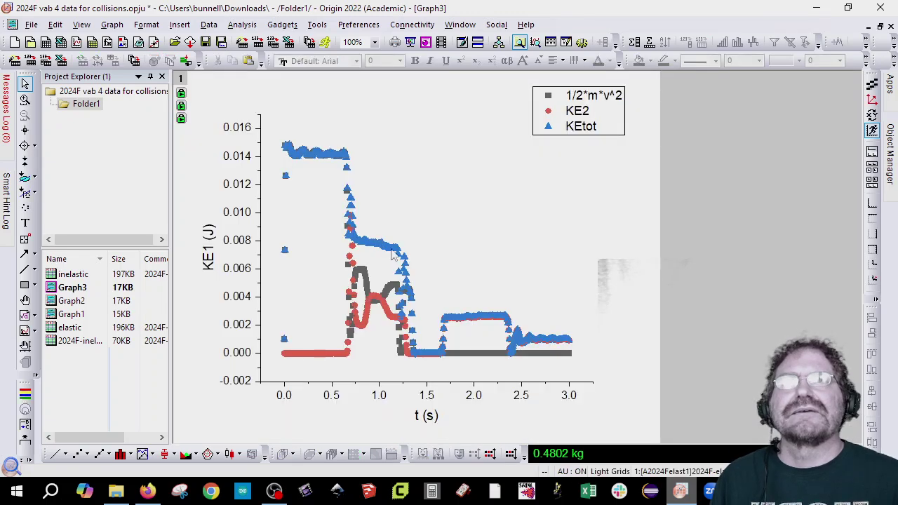
double_click(393, 255)
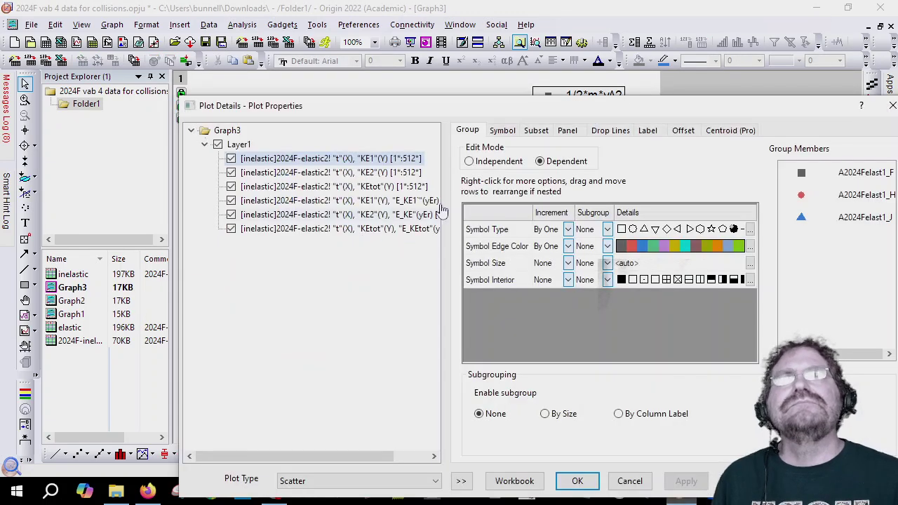
left_click(503, 130)
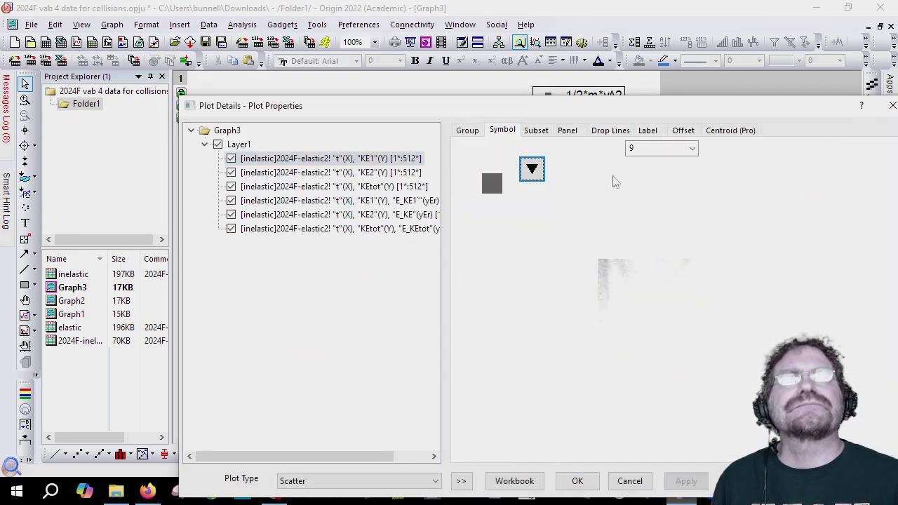
left_click(635, 149)
type("3")
key("Return")
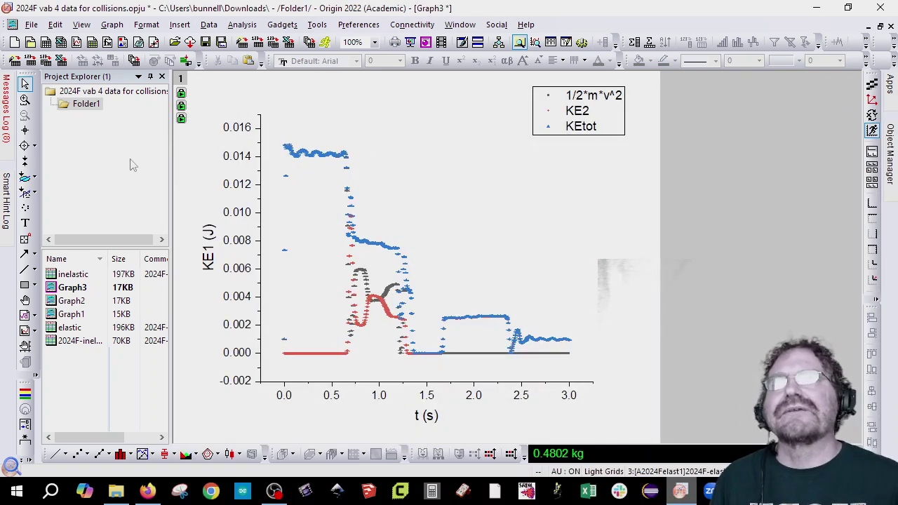
Zoom the time axis to about 0.1–1.2 s and mark KEtot ranges 0.2–0.57 s and 0.83–1.15 s.
left_click(25, 99)
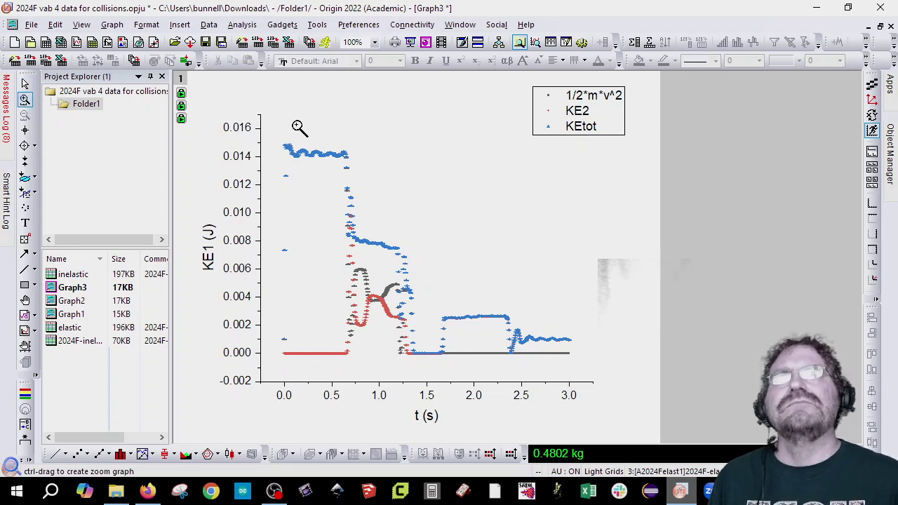
left_click_drag(298, 127, 405, 399)
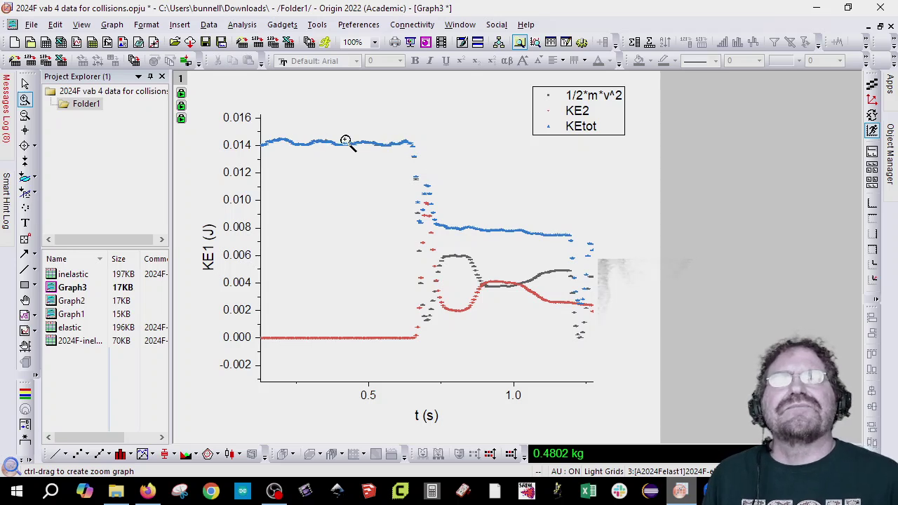
left_click(25, 178)
left_click_drag(279, 128, 386, 172)
left_click_drag(465, 207, 559, 251)
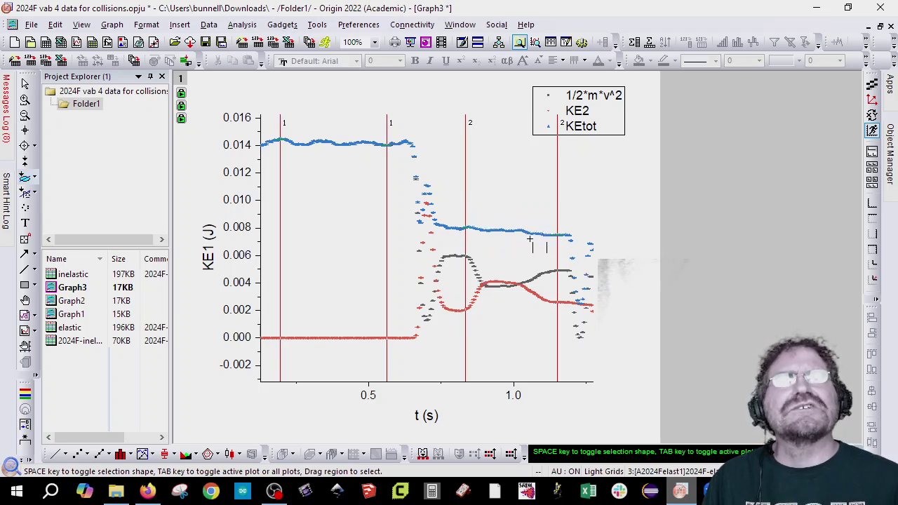
Run Statistics on Columns for the marked KEtot ranges, adding SE of mean and dropping Sum.
left_click(640, 46)
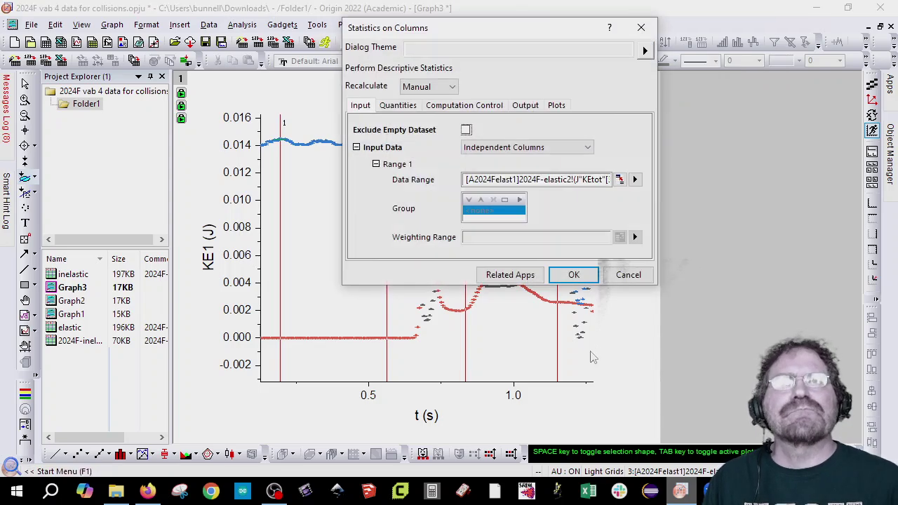
left_click(398, 105)
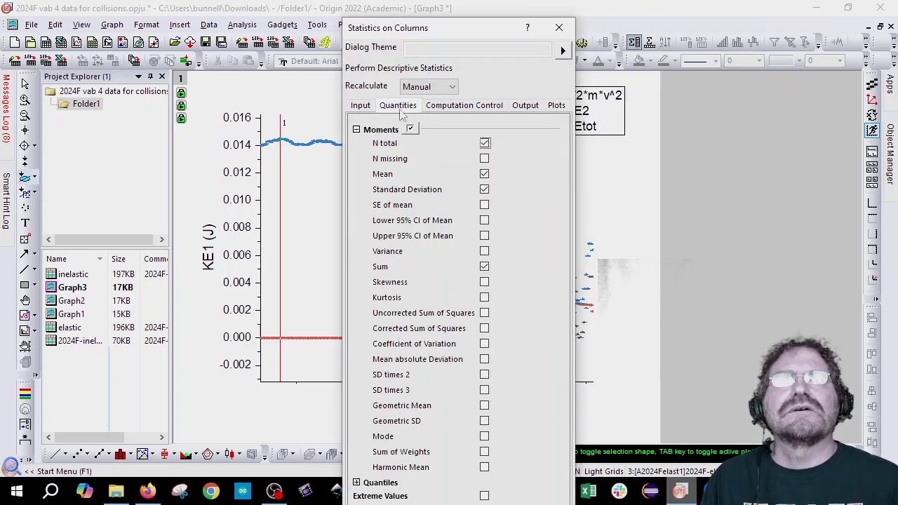
left_click(484, 204)
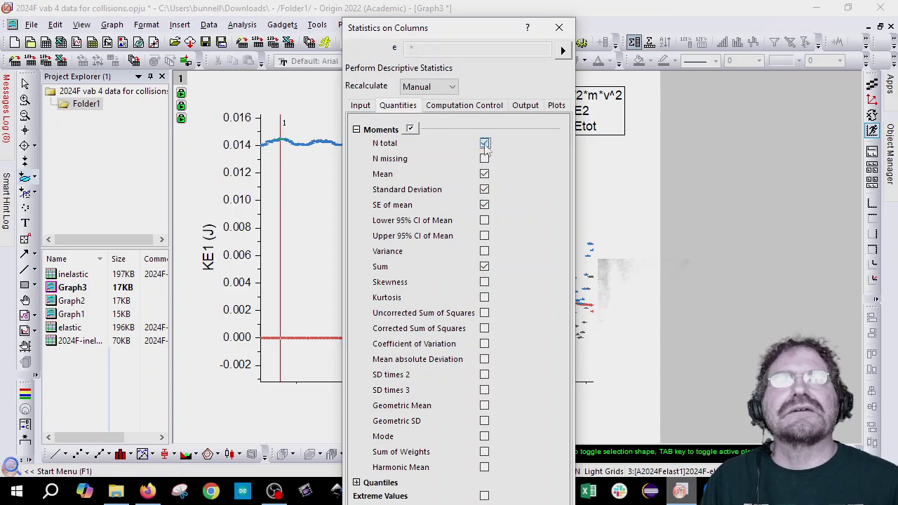
left_click(484, 266)
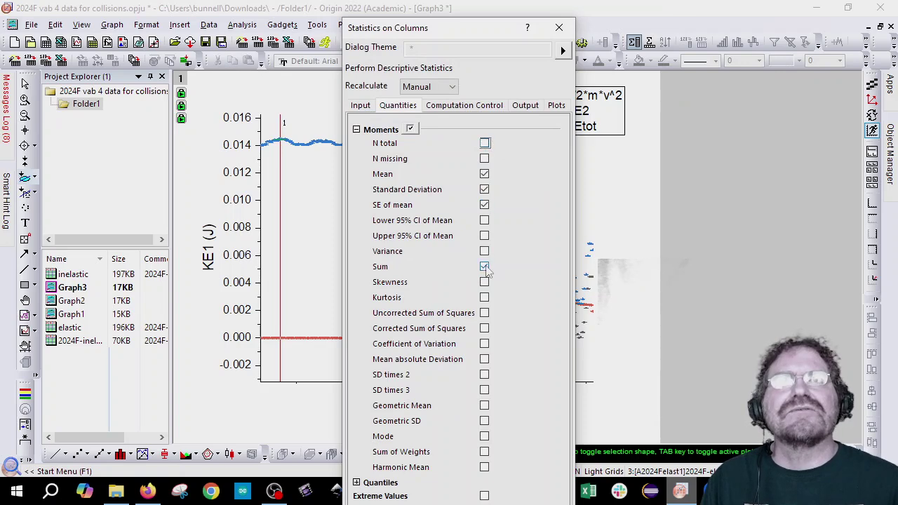
left_click(356, 482)
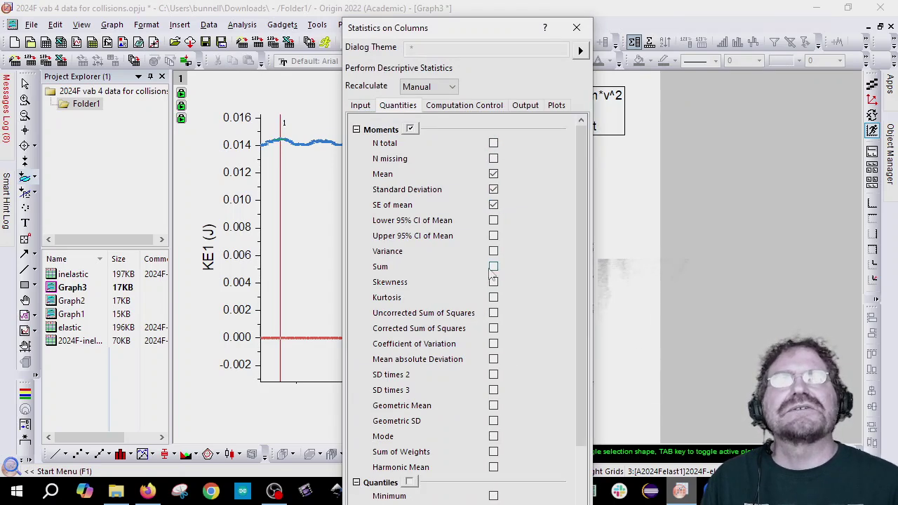
left_click(360, 106)
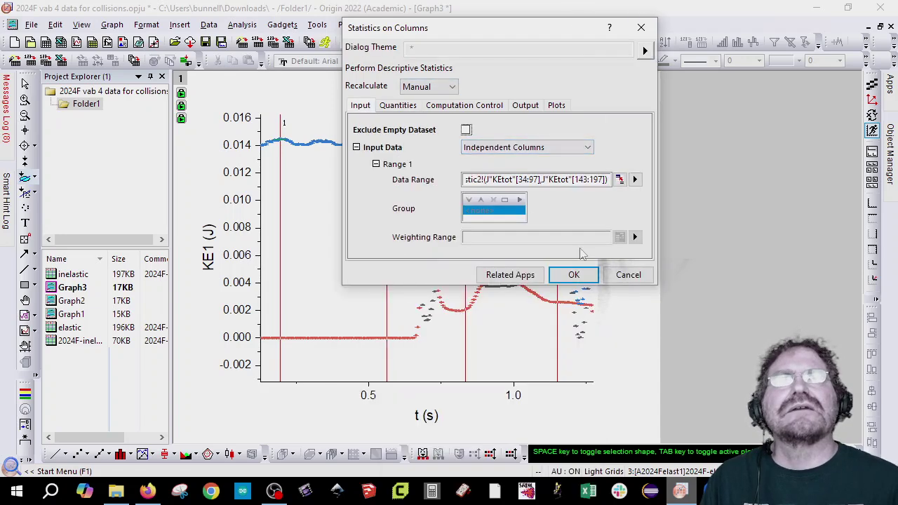
left_click(573, 274)
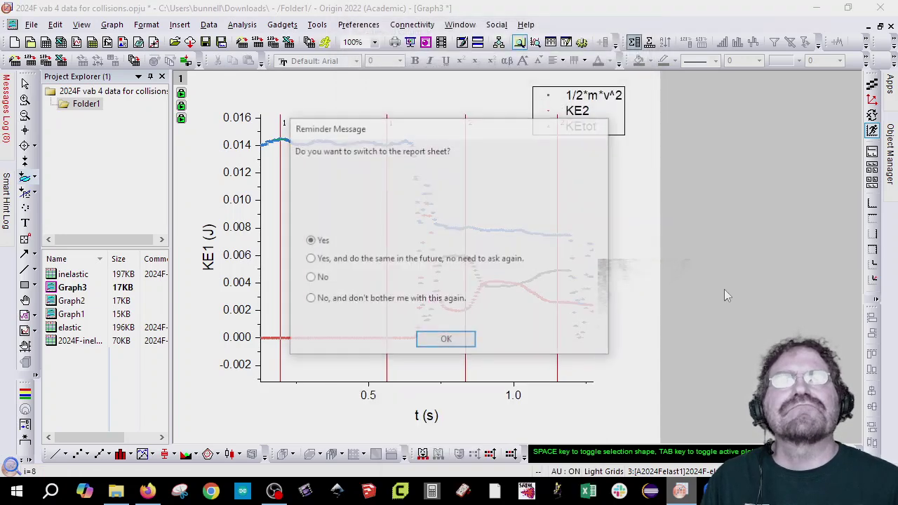
left_click(467, 344)
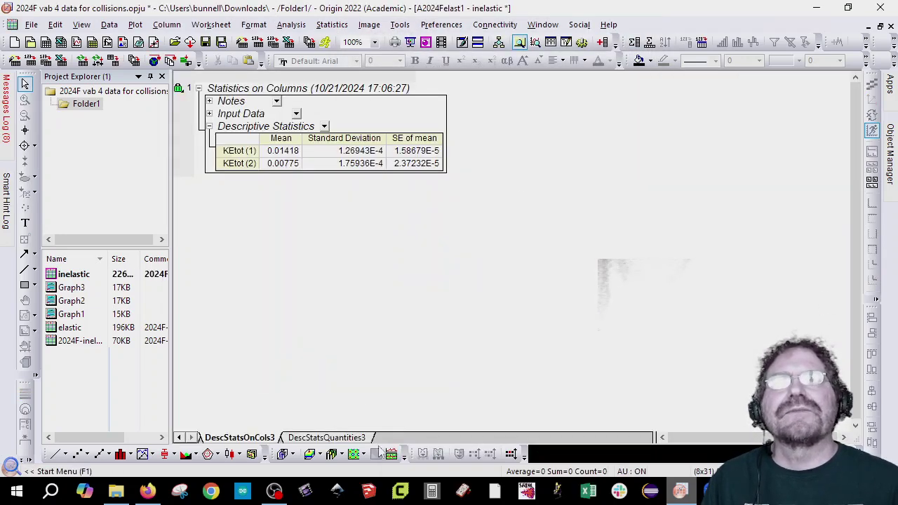
Add two columns to DescStatsQuantities3 and give column E the long name 'energy loss'.
left_click(355, 438)
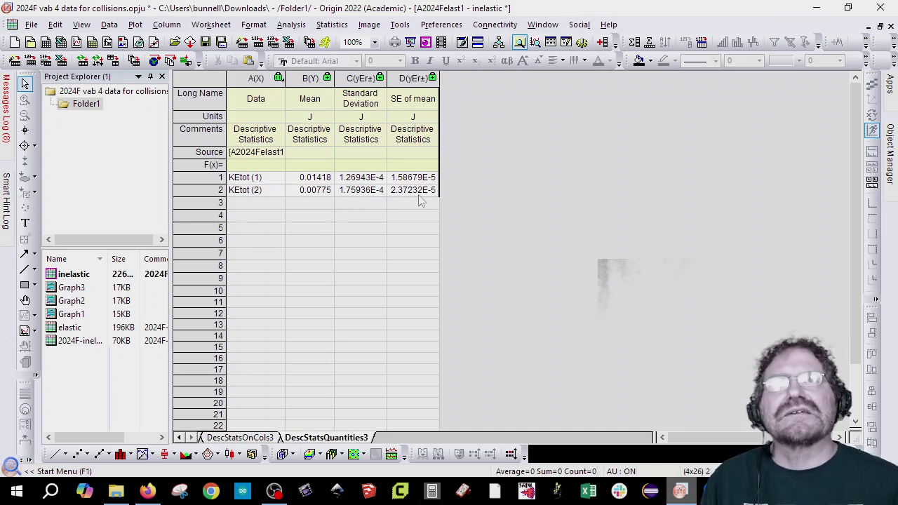
left_click(602, 42)
left_click(602, 42)
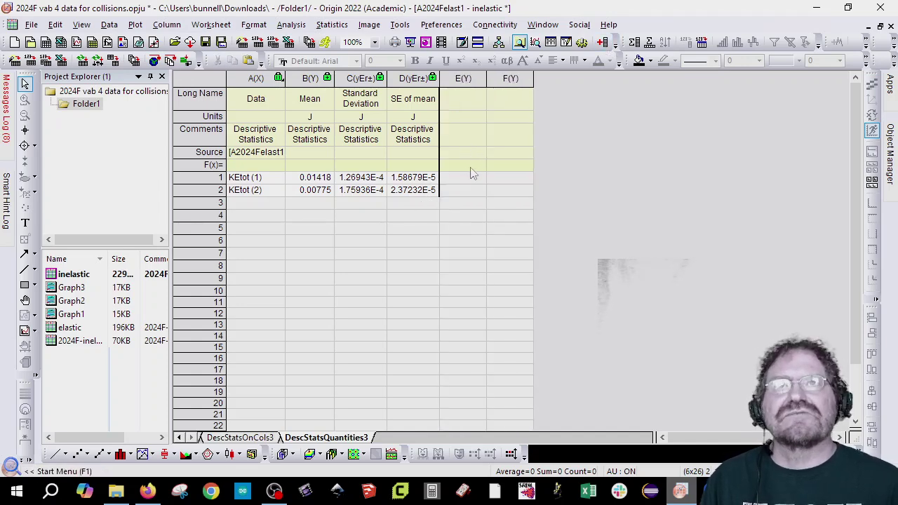
left_click(473, 165)
type("differ")
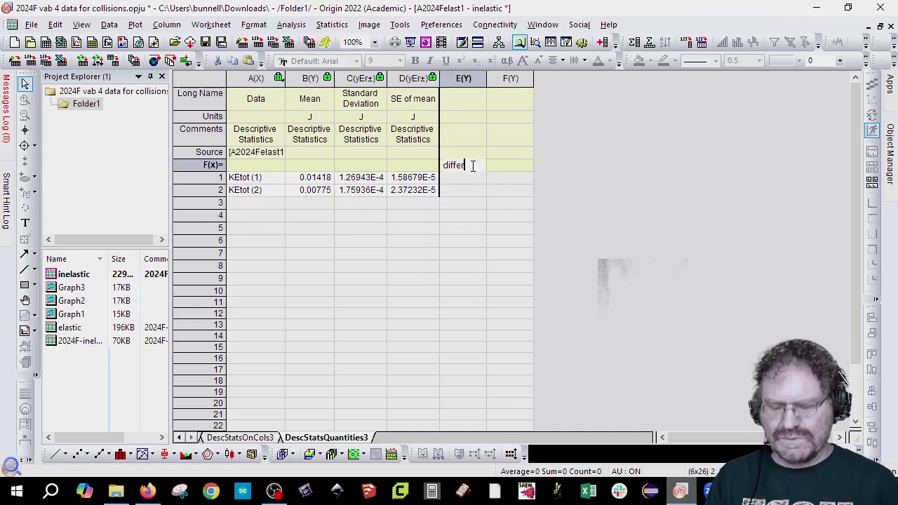
type("ence")
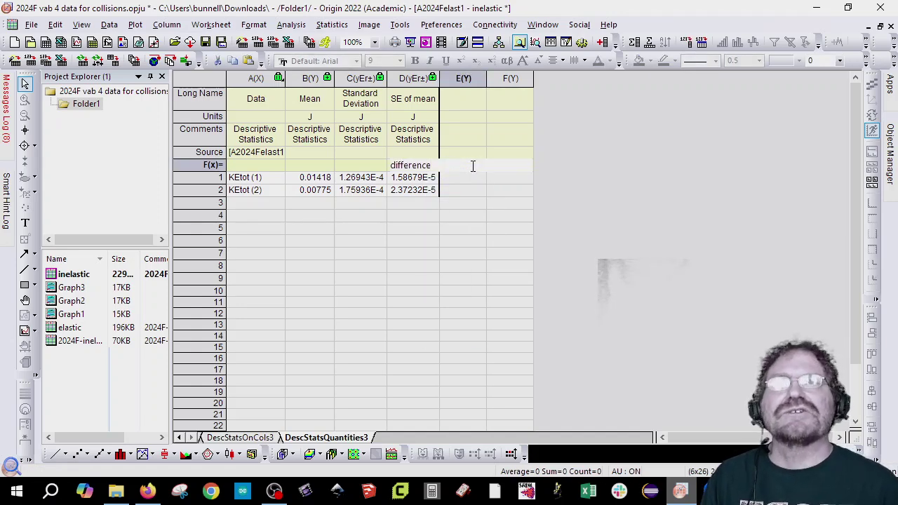
key("Return")
key("Up")
key("Up")
key("Up")
key("Up")
key("Up")
type("ene")
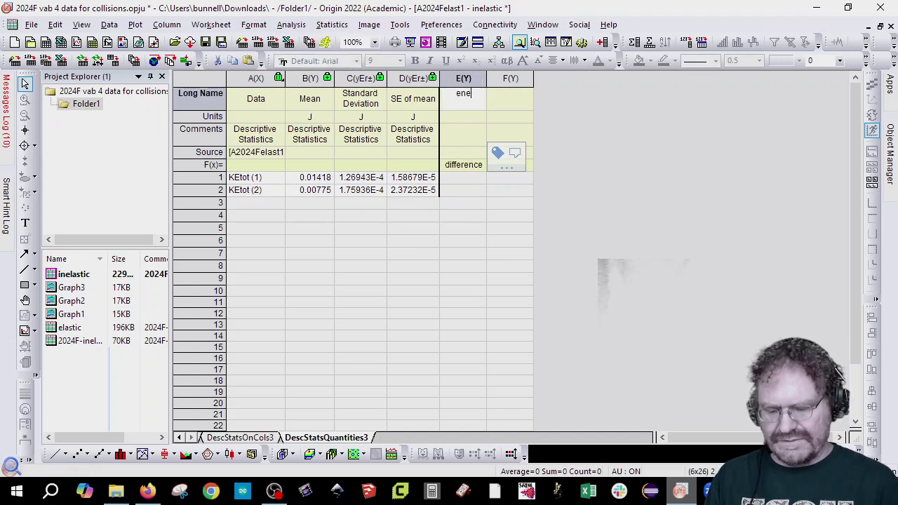
type("rgy loss")
key("Return")
key("Down")
key("Down")
key("Down")
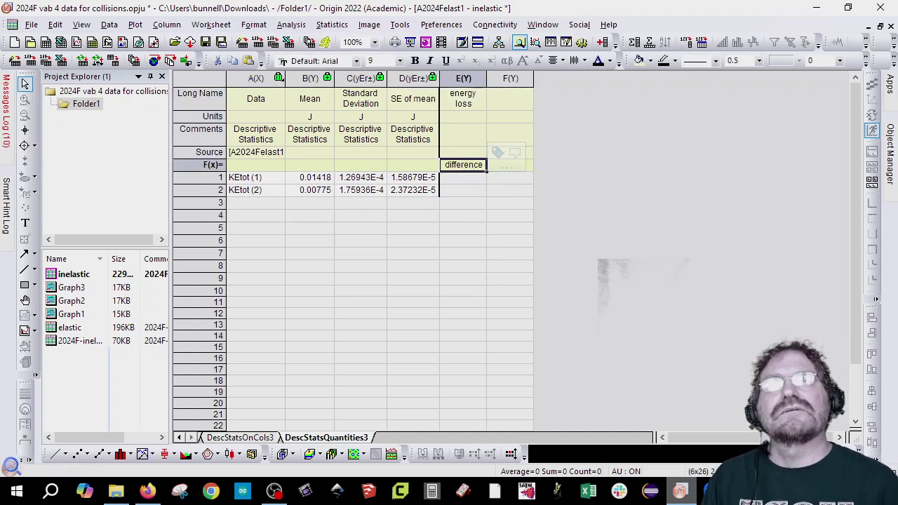
key("Delete")
key("Down")
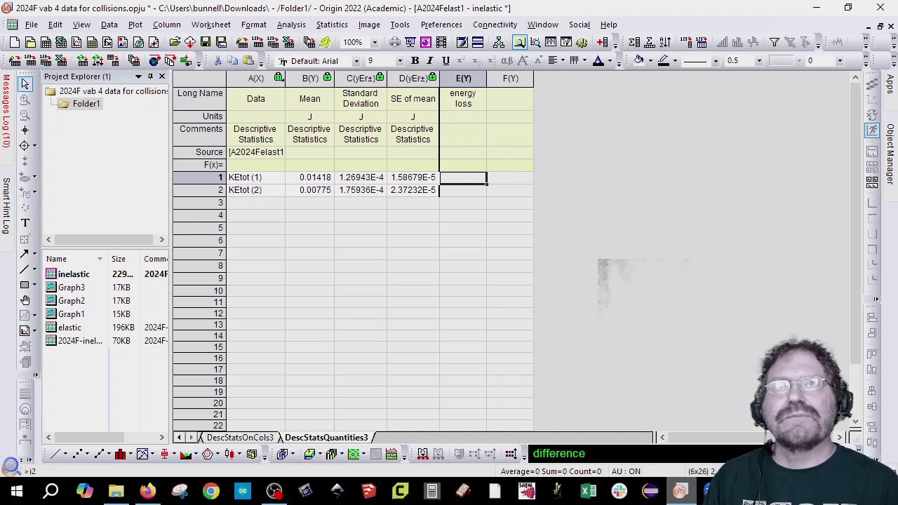
Enter =B1-B2 in column E row 1, giving an energy loss of 0.00643.
type("B1-B2")
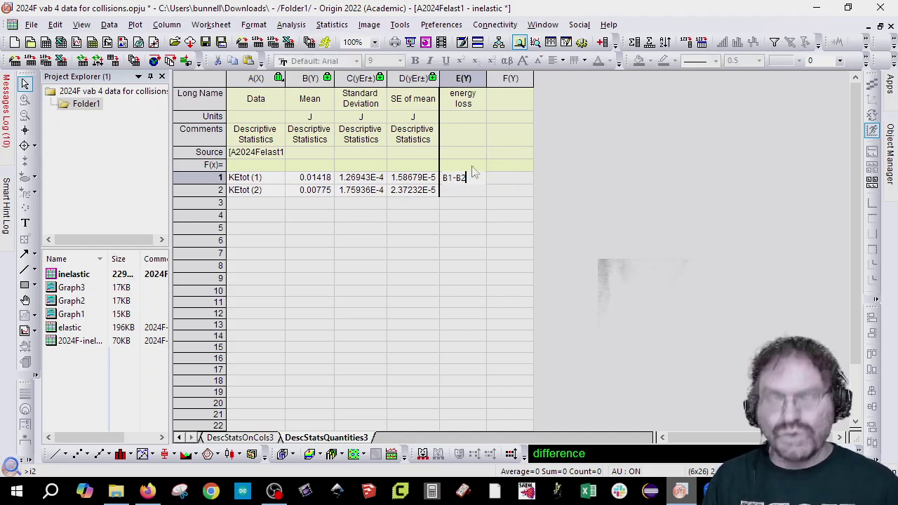
key("Return")
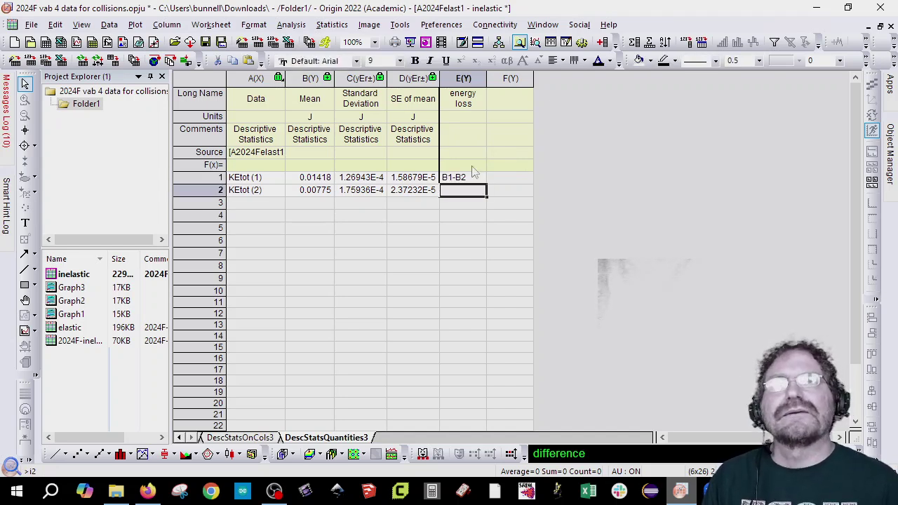
double_click(444, 178)
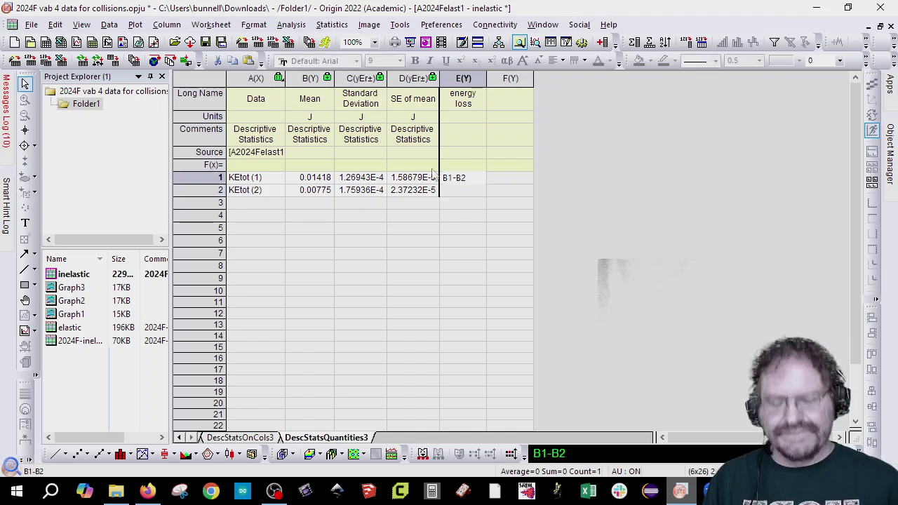
type("=")
key("Return")
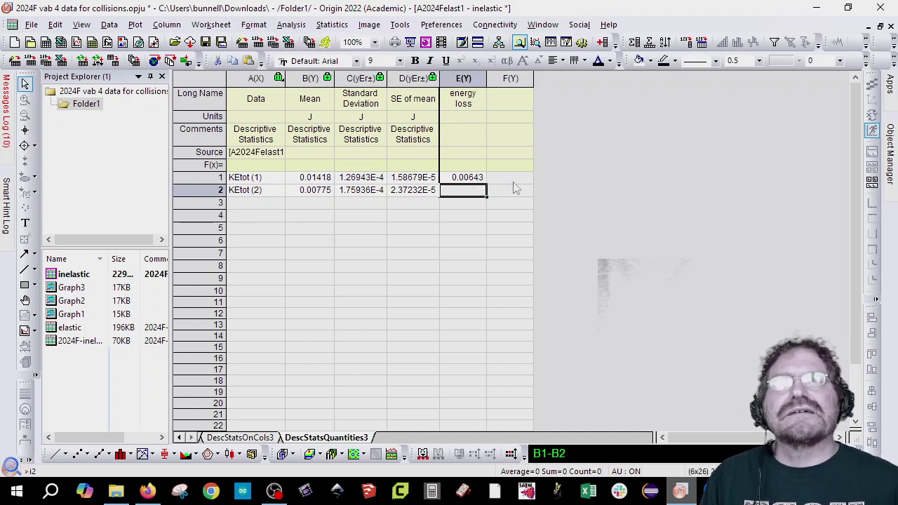
Set column E's units to J, leave column F without units, and bring up Graph2.
left_click(468, 119)
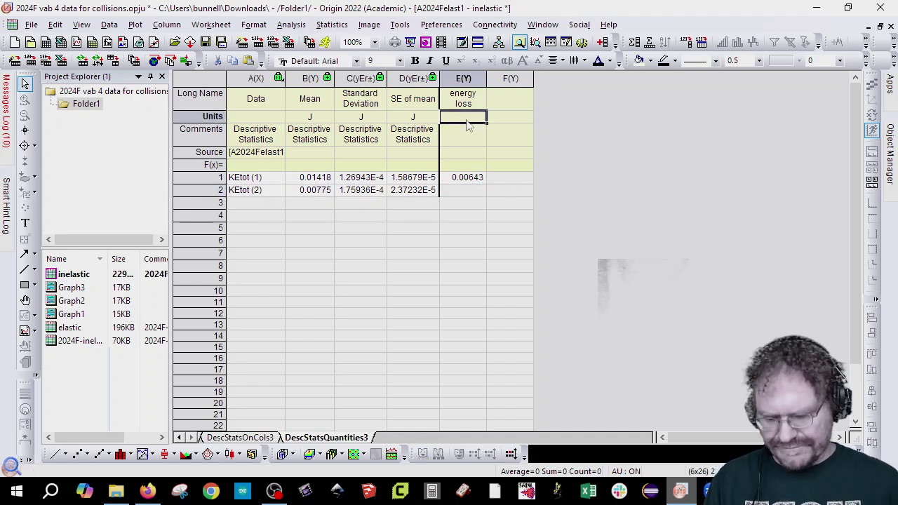
type("J")
key("Return")
type("J")
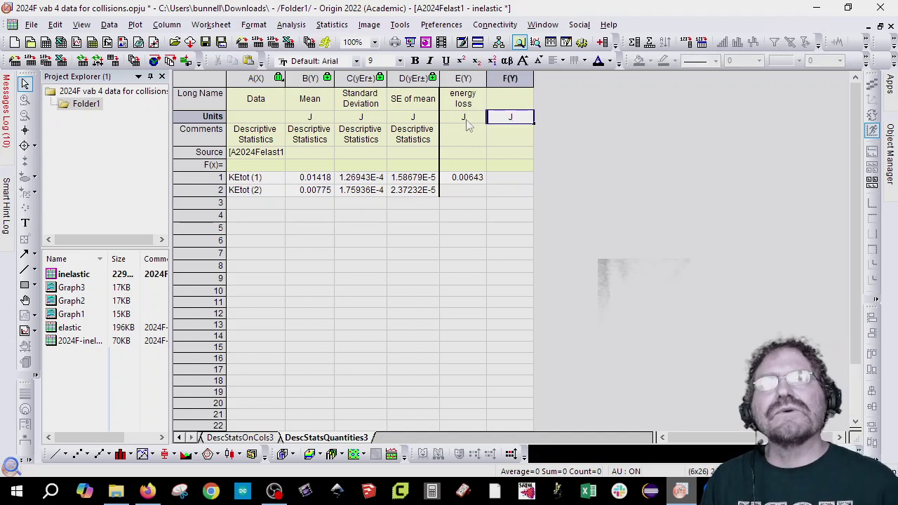
left_click(504, 104)
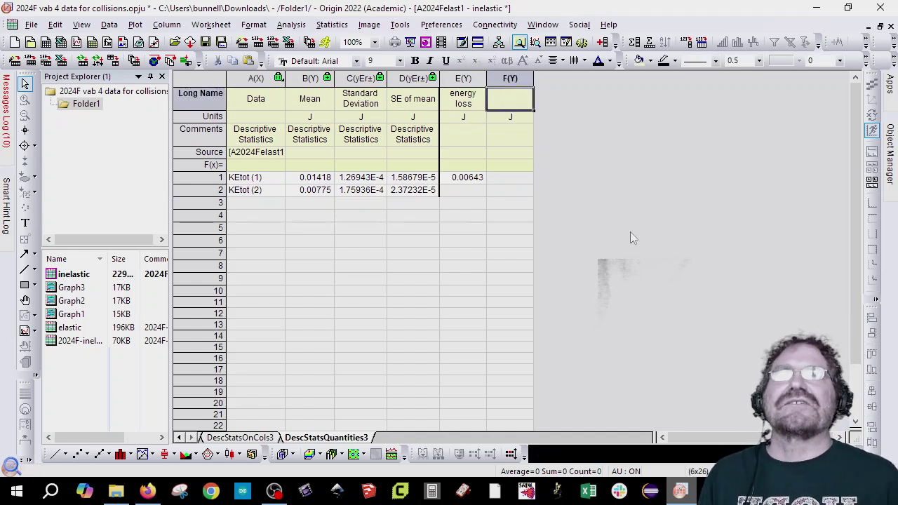
left_click(526, 119)
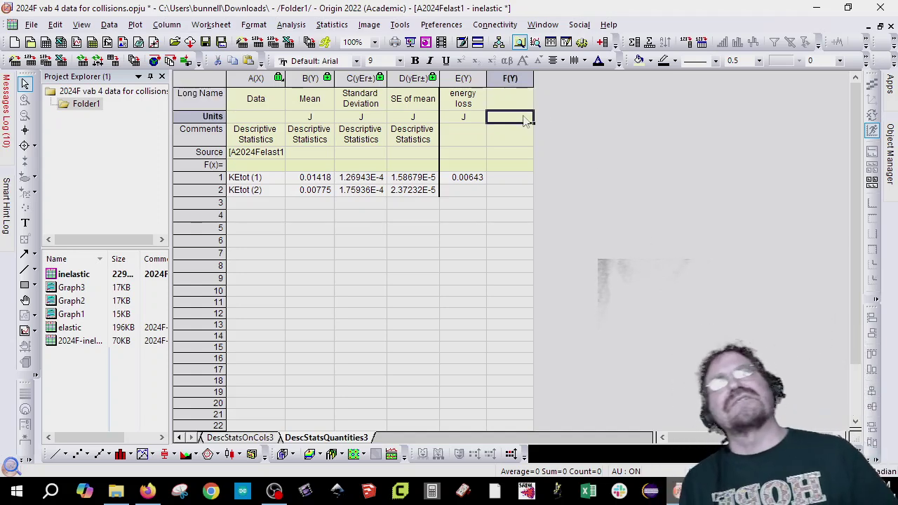
key("Delete")
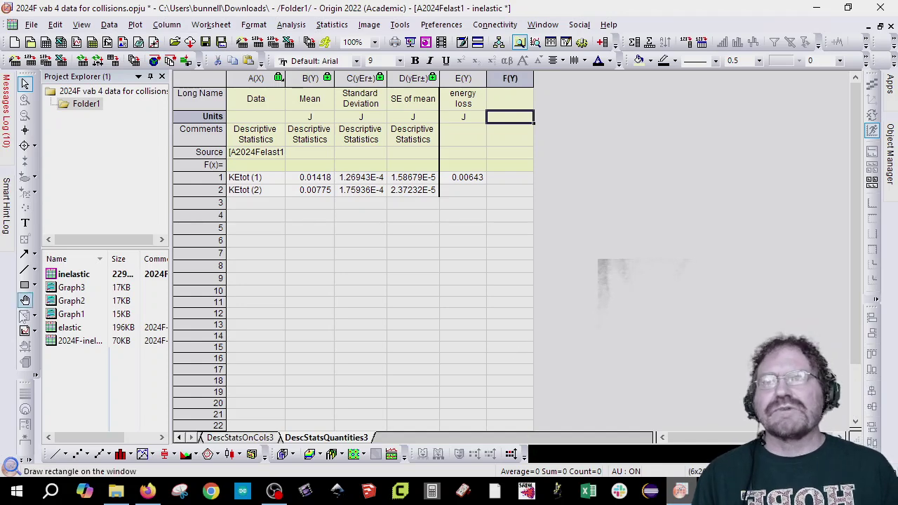
double_click(71, 301)
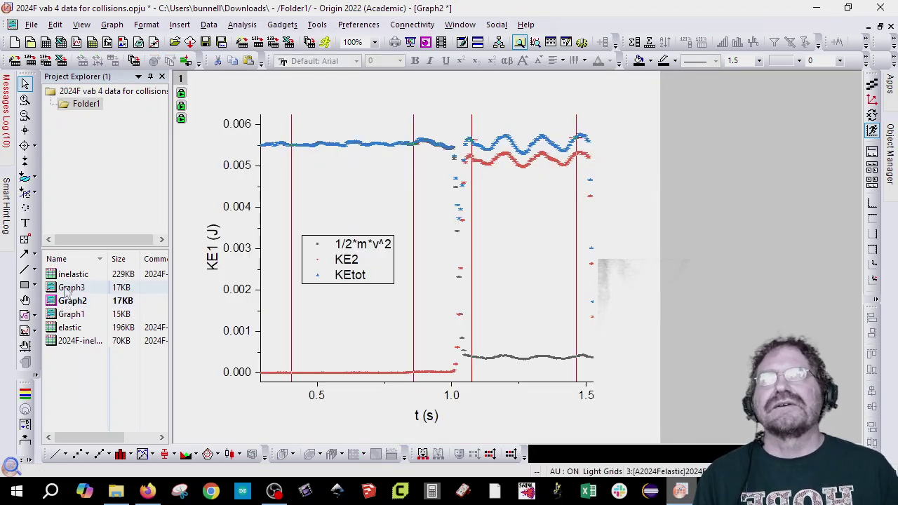
Reopen Graph3 and bring up Plot Details for the black KE1 curve.
double_click(71, 288)
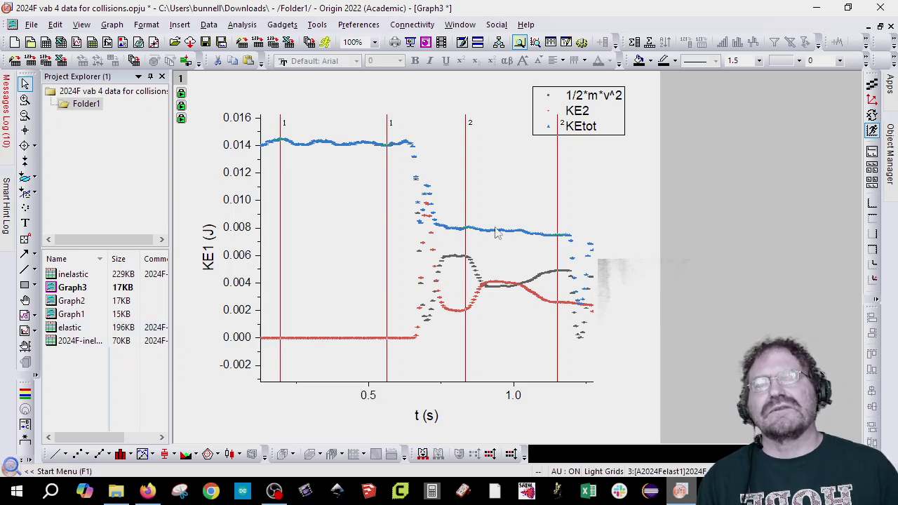
mouse_move(280, 146)
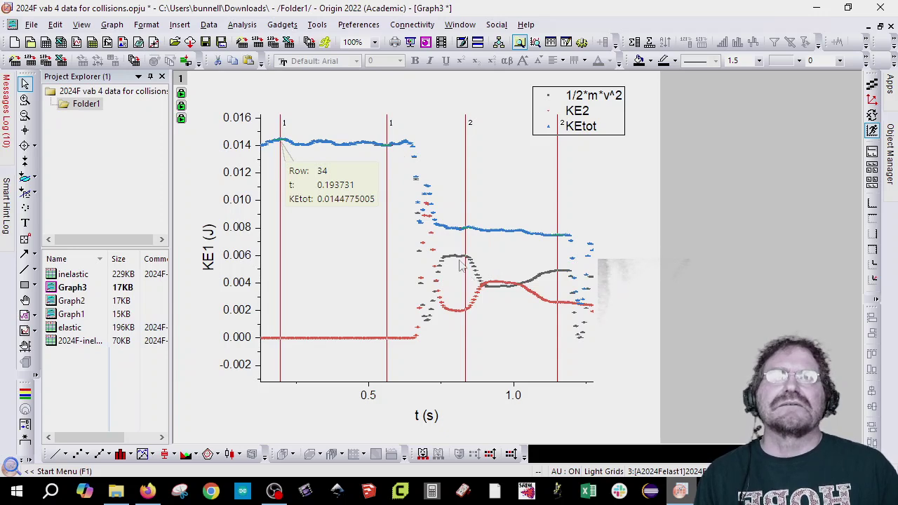
mouse_move(456, 263)
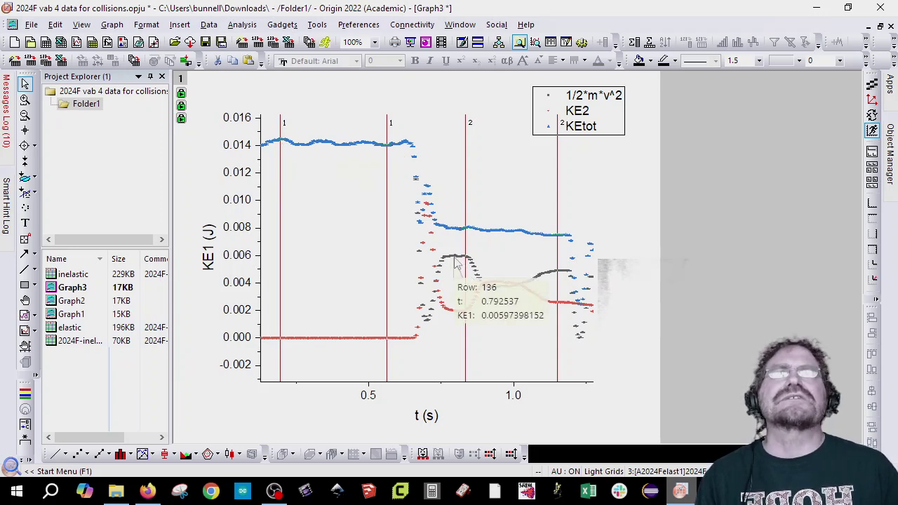
left_click(456, 263)
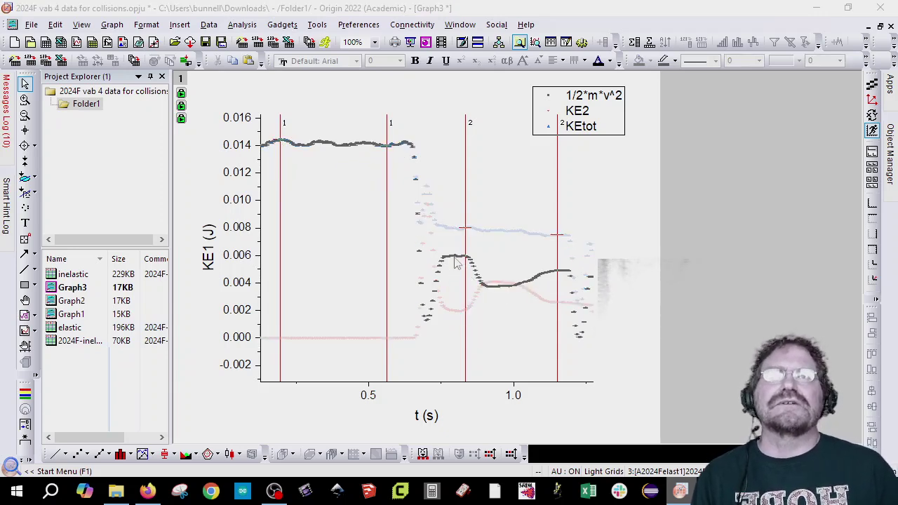
double_click(345, 176)
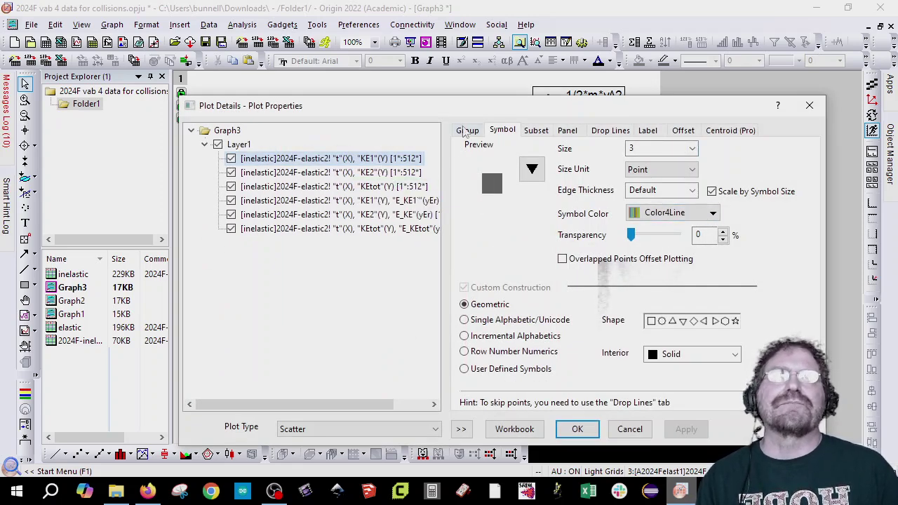
Set group editing to Independent and color KE1 symbols blue and KEtot symbols black.
left_click(466, 131)
left_click(497, 162)
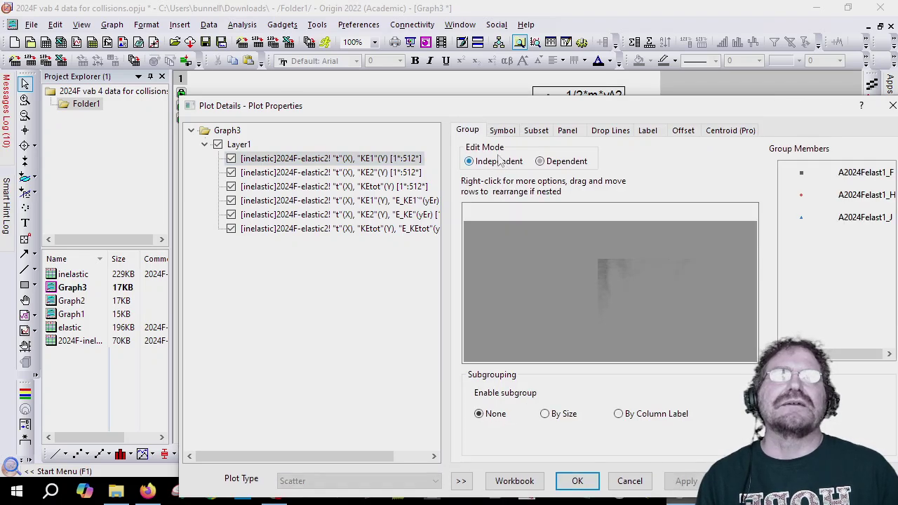
left_click(504, 132)
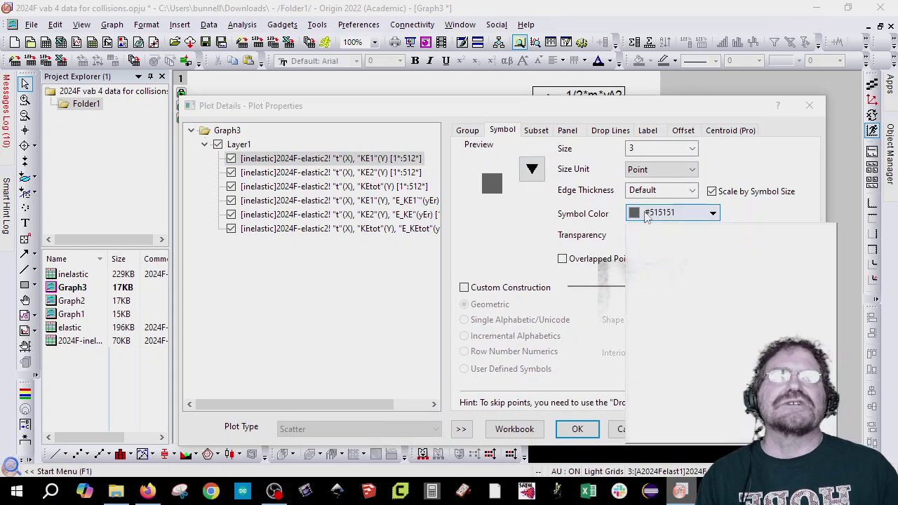
left_click(646, 213)
left_click(673, 267)
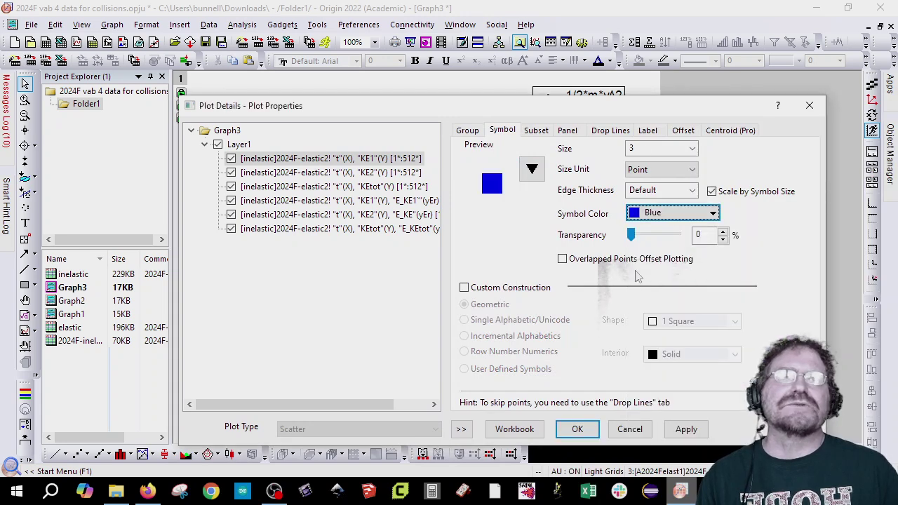
left_click(385, 176)
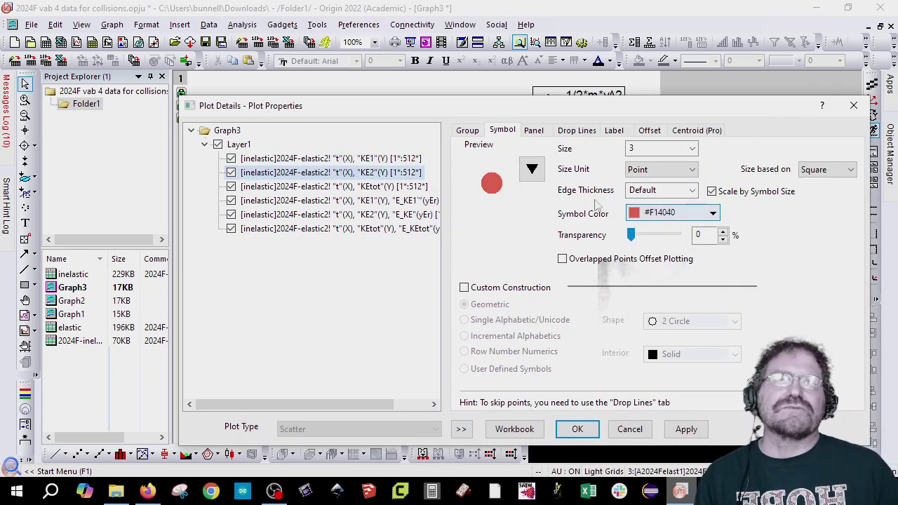
left_click(385, 188)
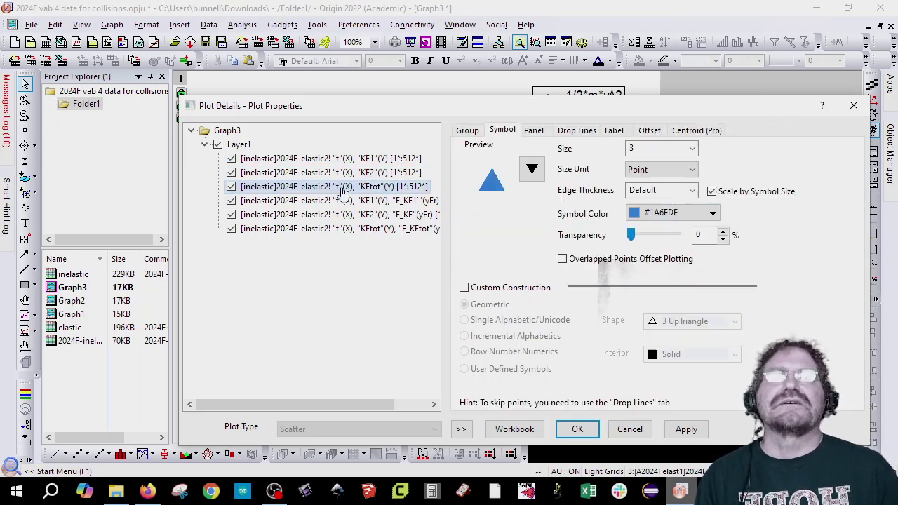
left_click(667, 220)
left_click(637, 273)
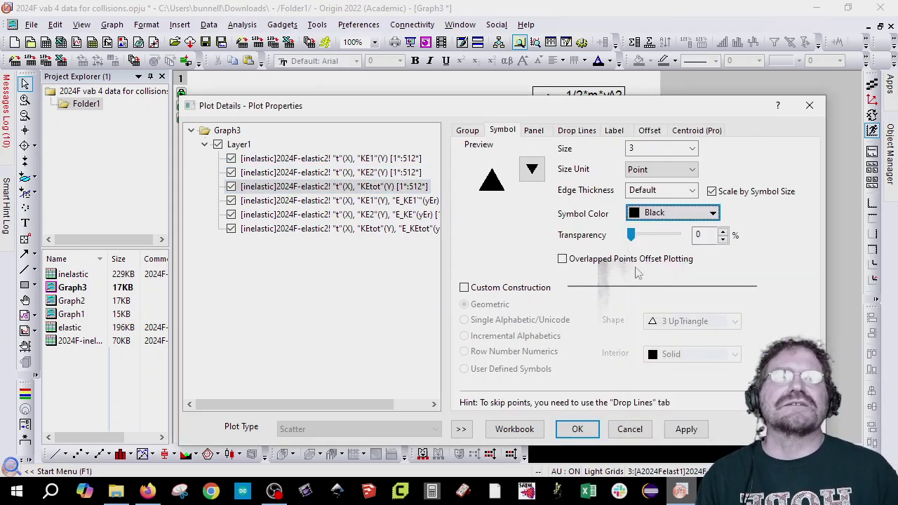
left_click(691, 432)
left_click(578, 428)
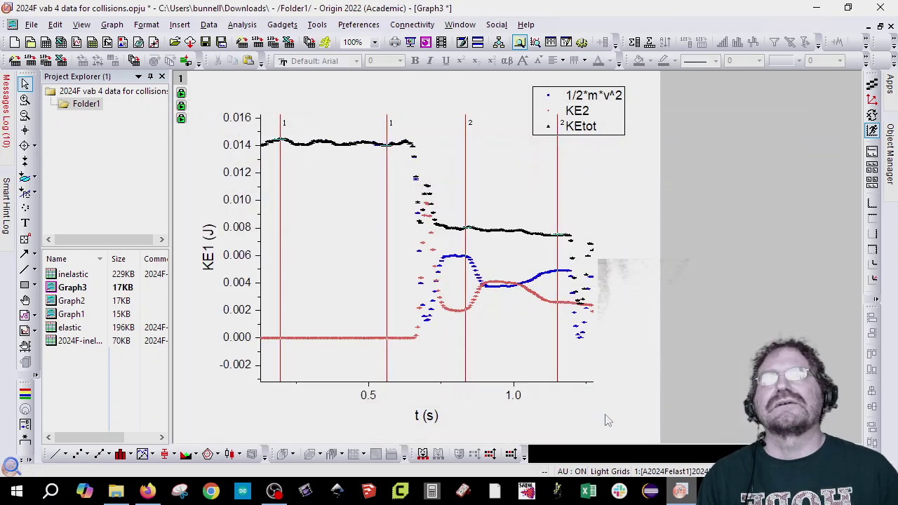
Change the y-axis title to "cart1, cart2, total KE (J)".
double_click(207, 263)
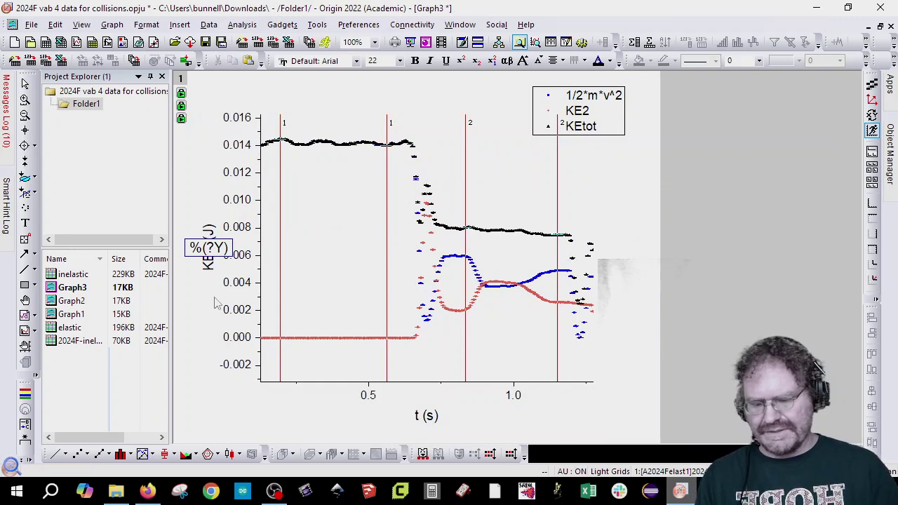
key("BackSpace")
key("BackSpace")
key("BackSpace")
key("BackSpace")
key("BackSpace")
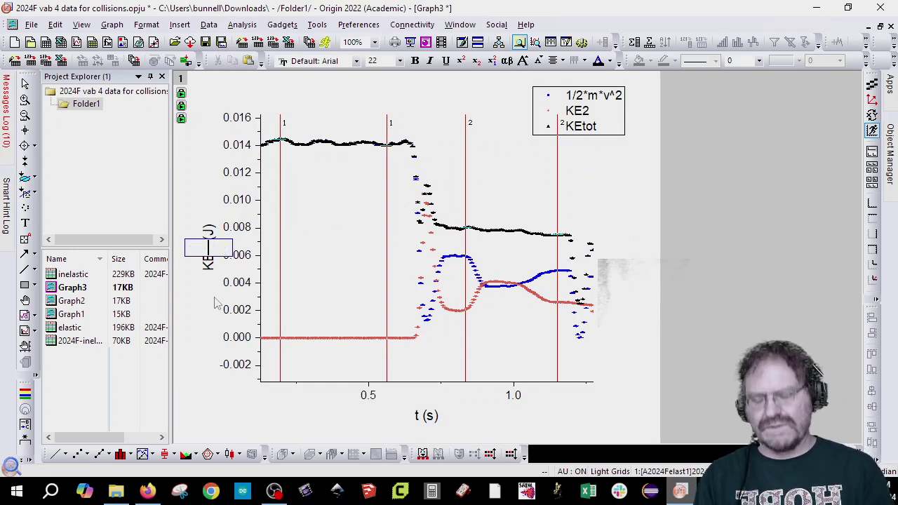
type("cart")
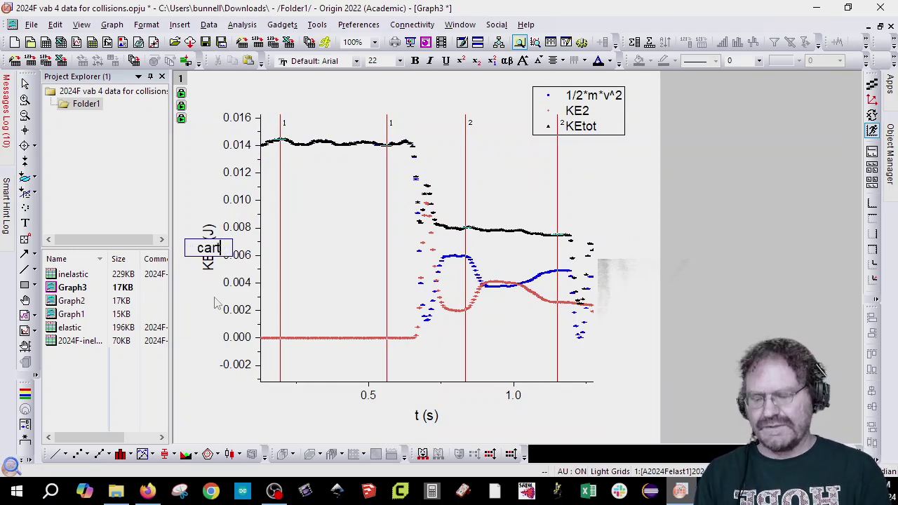
type("1, ca")
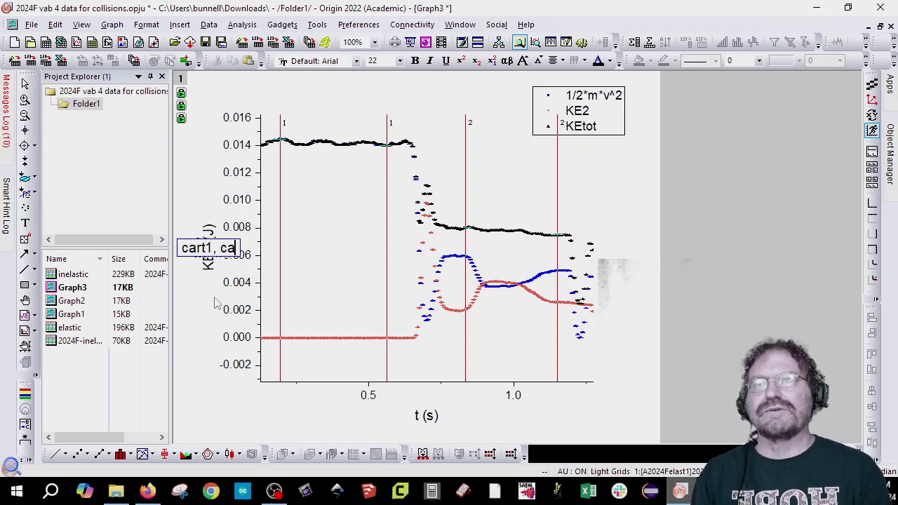
type("rt2, tot")
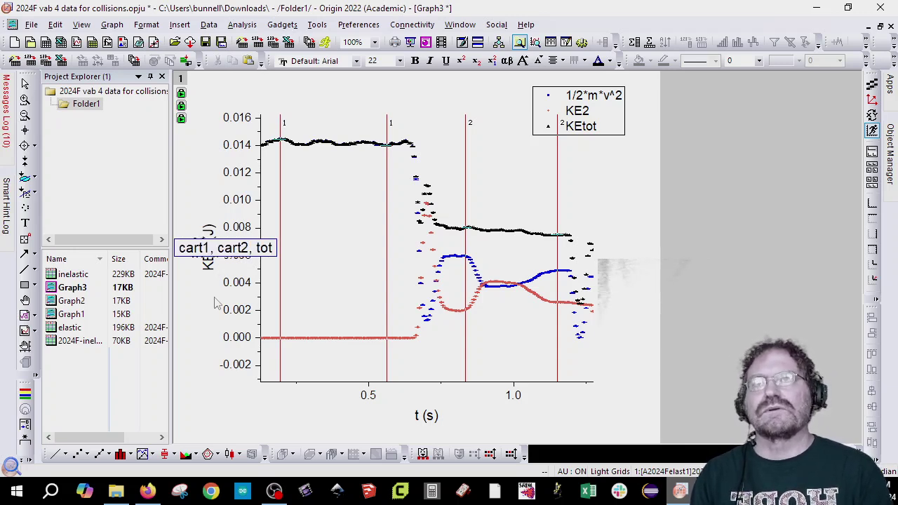
type("al E")
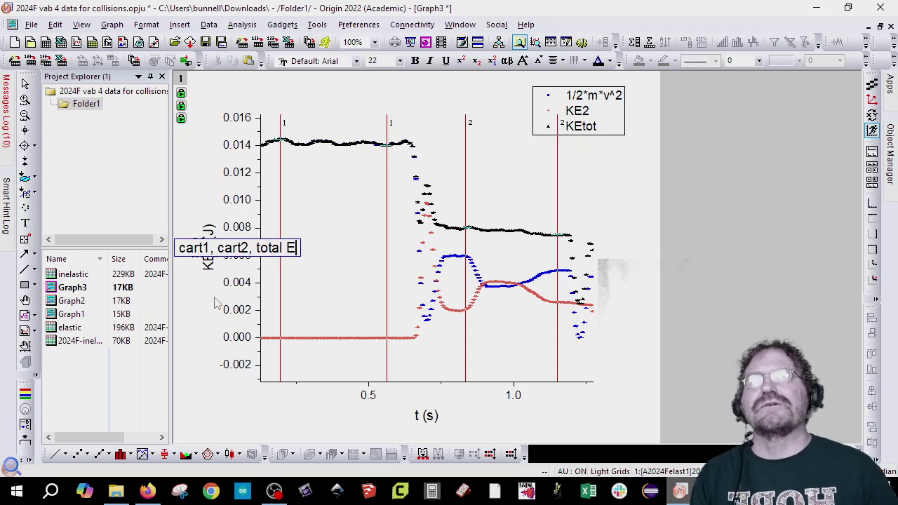
key("Left")
type("KE")
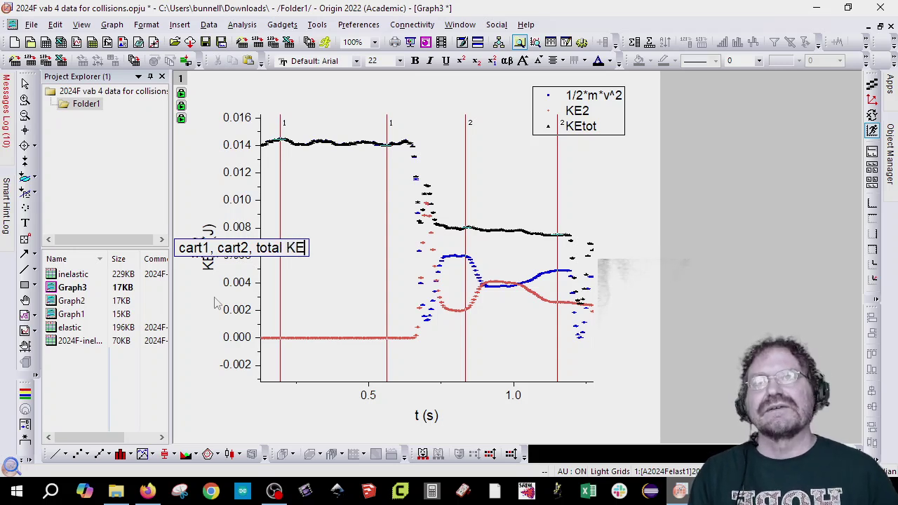
type(" (J)")
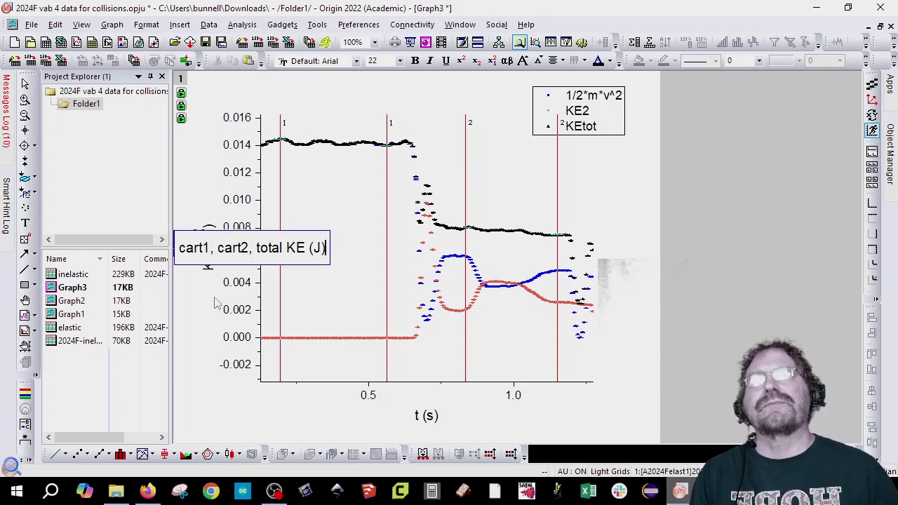
left_click(331, 302)
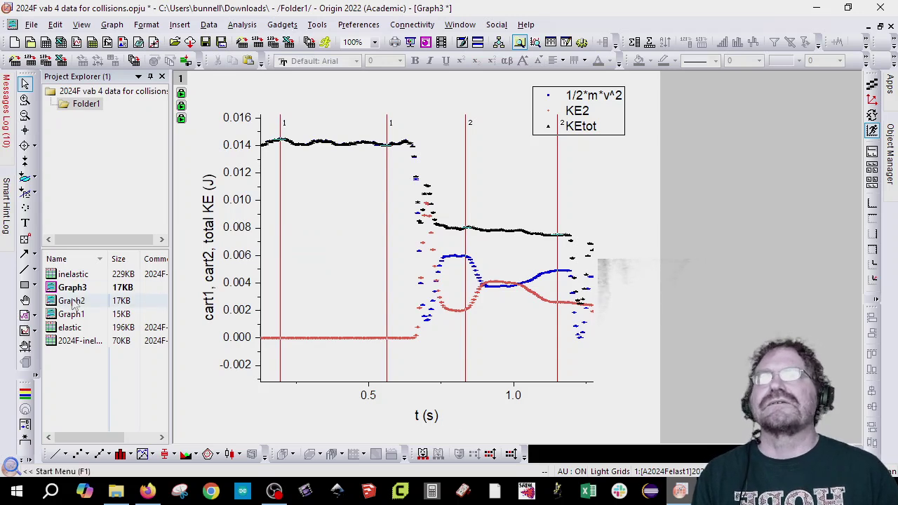
Add the title "Inelastic collision" above the plot.
left_click(24, 224)
left_click(325, 103)
type("In")
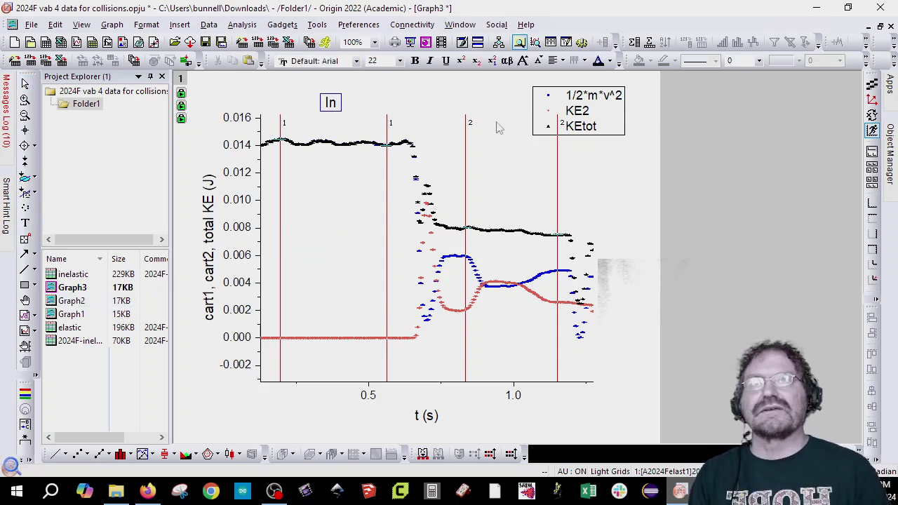
type("elast")
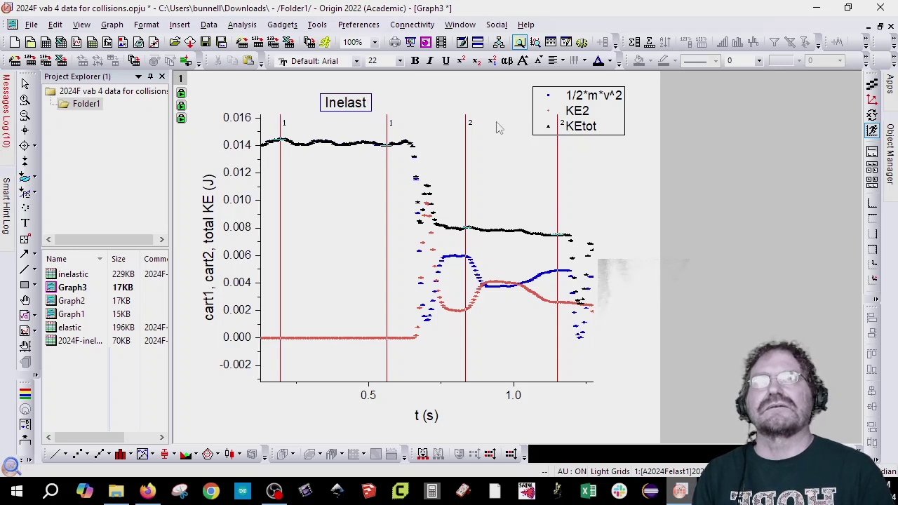
type("ic collision")
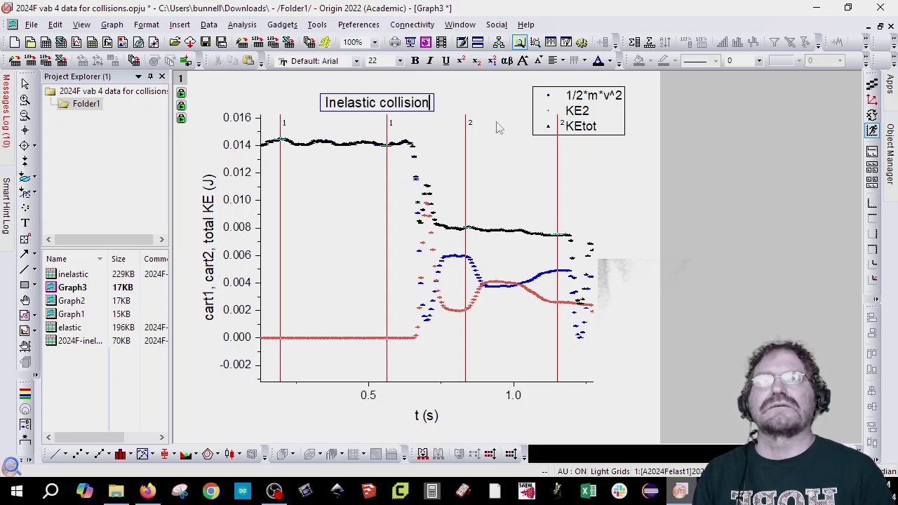
left_click(538, 147)
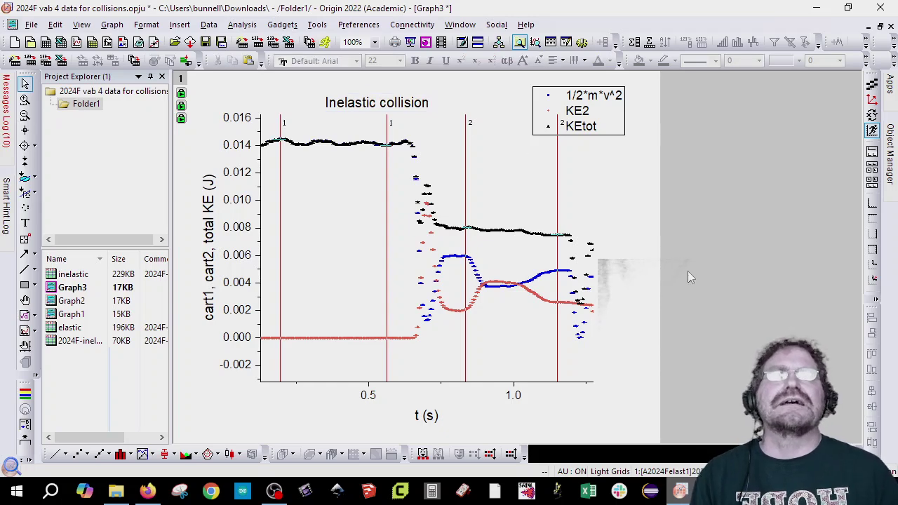
Open Graph2, then the inelastic and elastic workbooks, ending on the DescStatsQuantities2 sheet.
double_click(72, 300)
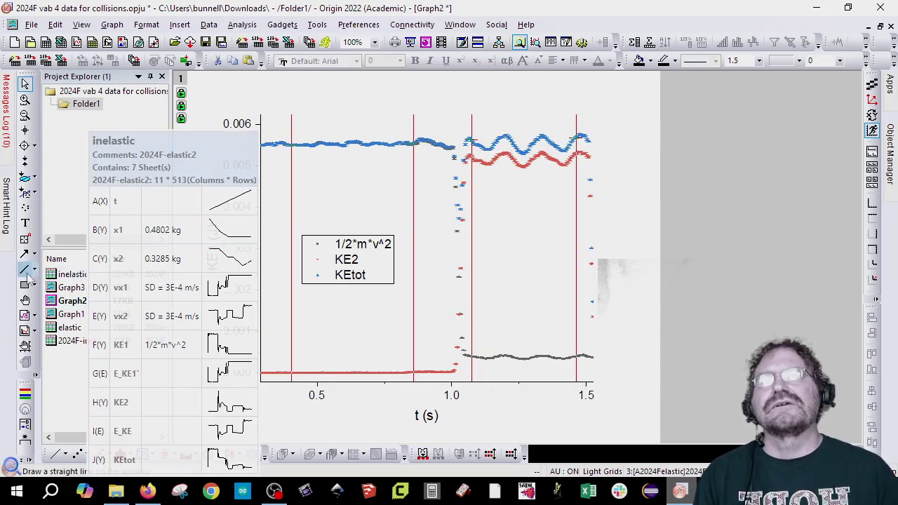
double_click(71, 275)
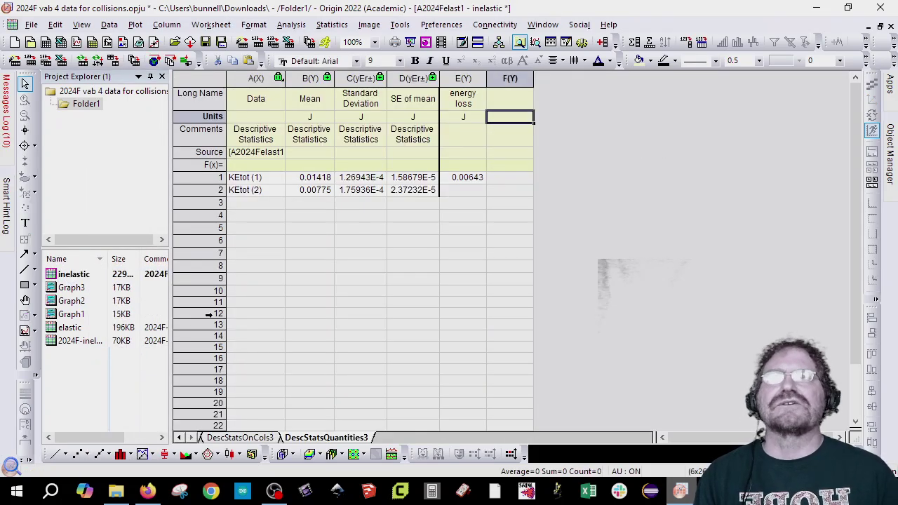
double_click(69, 327)
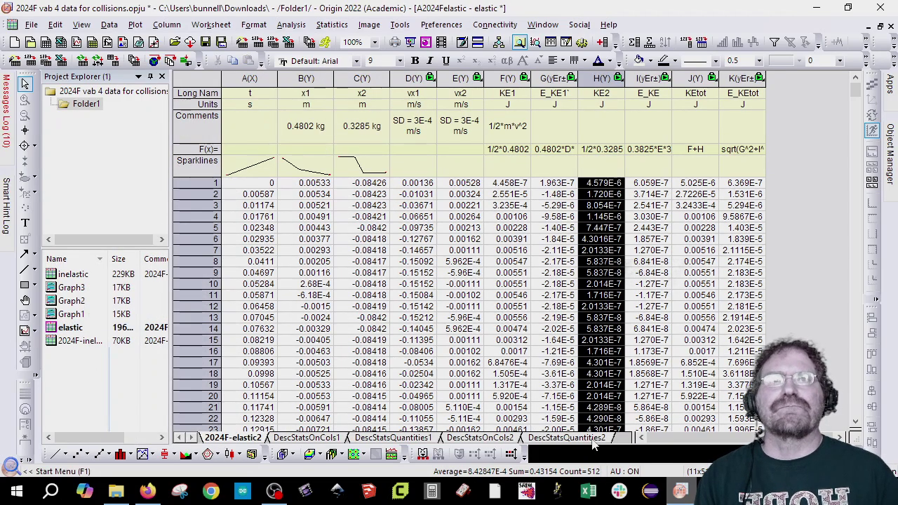
left_click(593, 439)
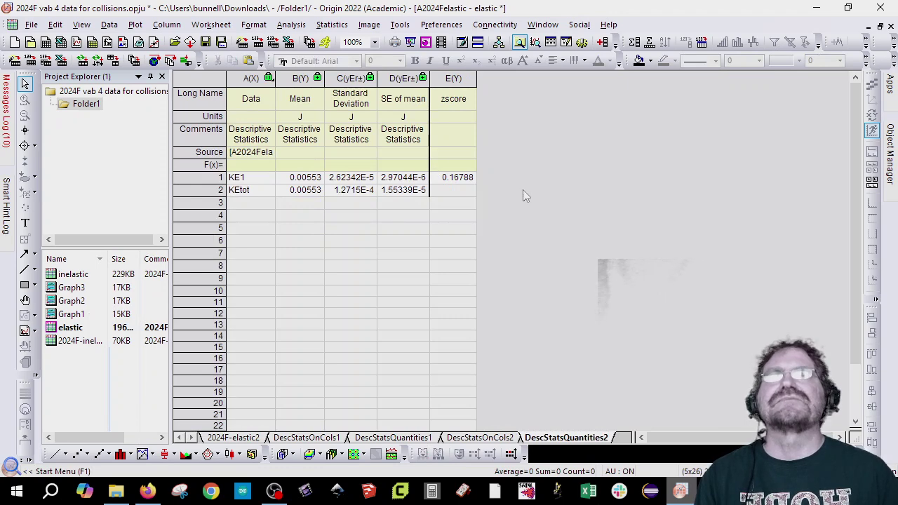